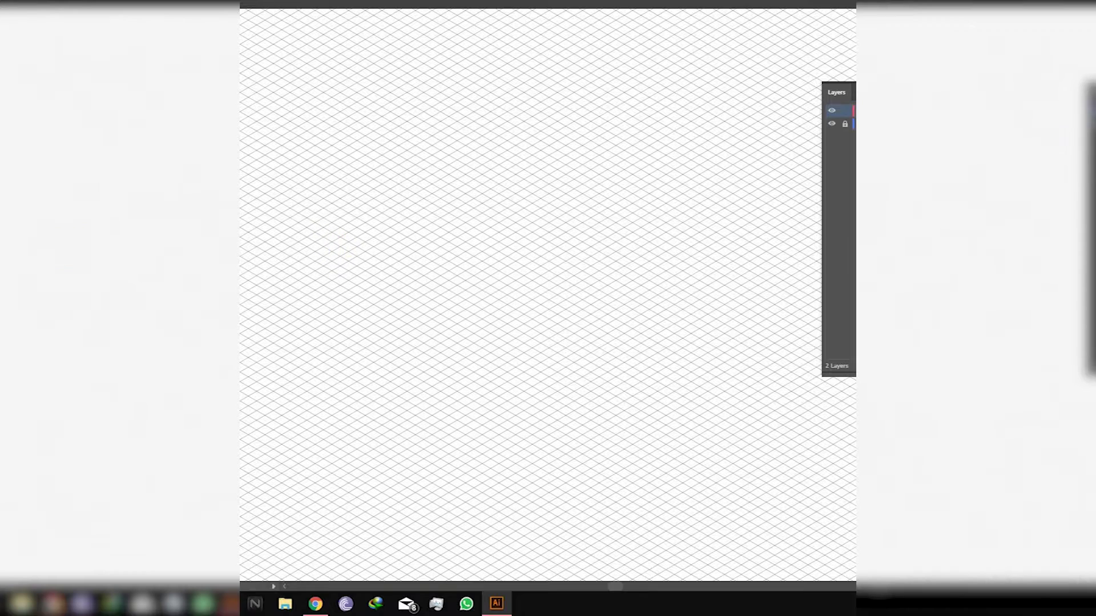
Draw a closed C-shaped wall face snapped to the isometric grid and swap its fill and stroke.
scroll(329, 272, "up", 5)
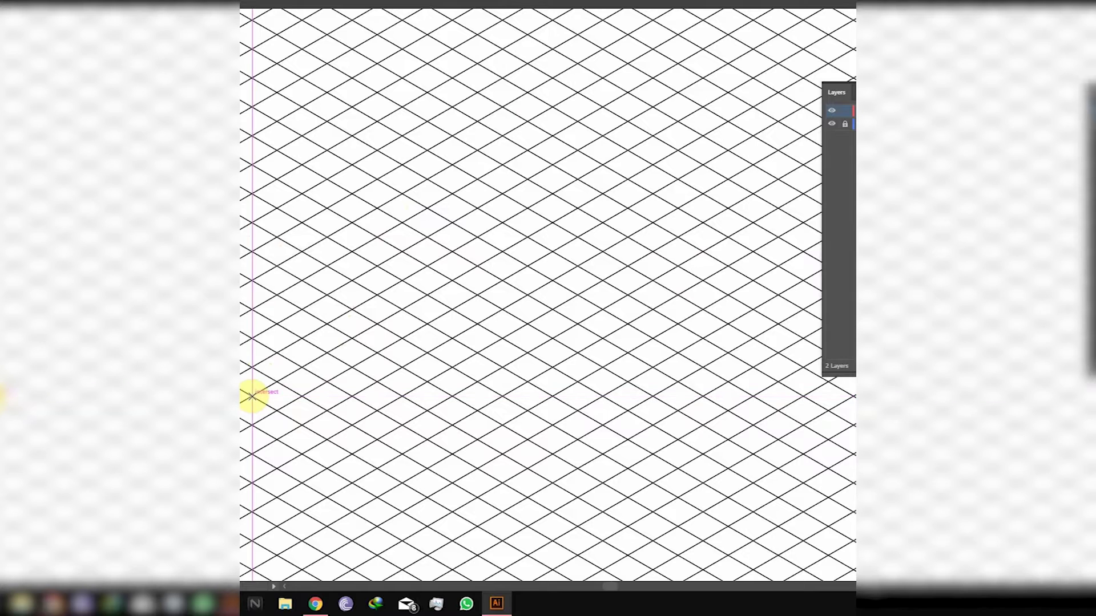
left_click_drag(251, 394, 452, 495)
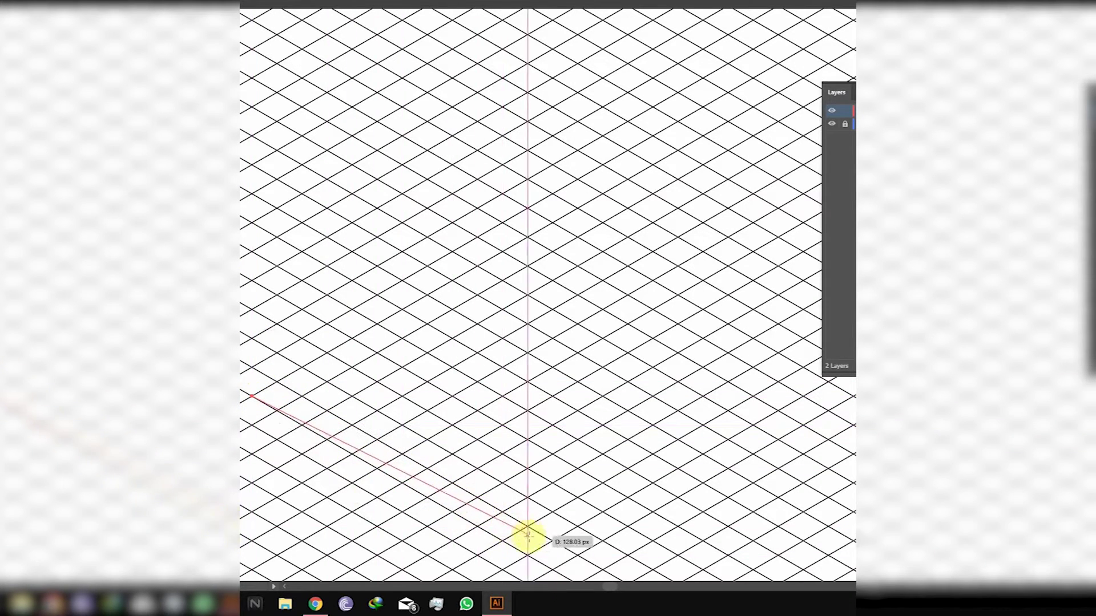
left_click_drag(592, 560, 680, 348)
left_click_drag(519, 266, 429, 202)
left_click(429, 204)
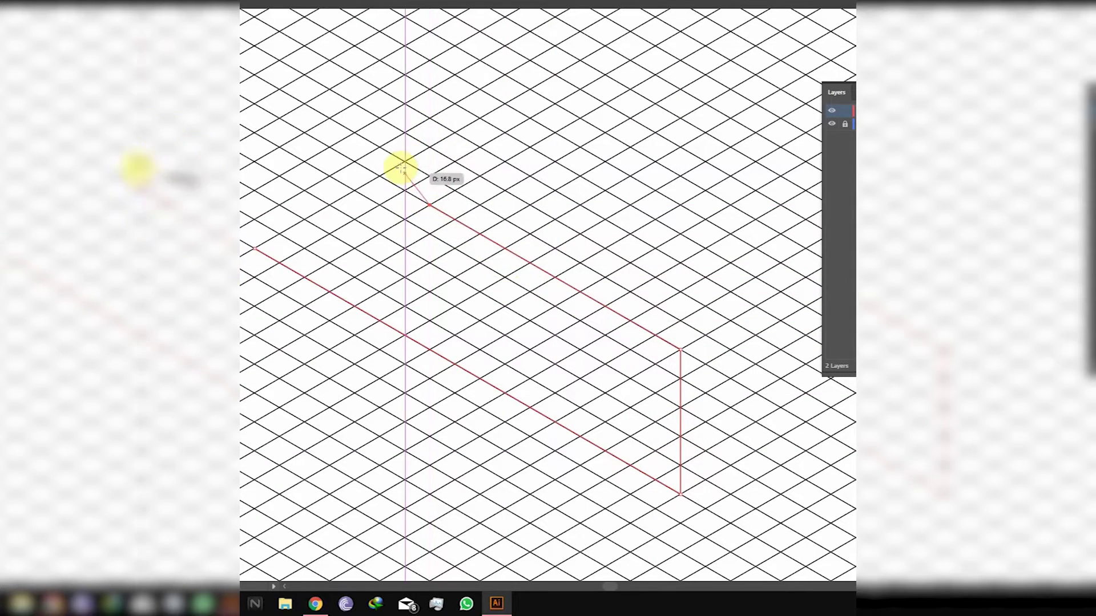
left_click(430, 60)
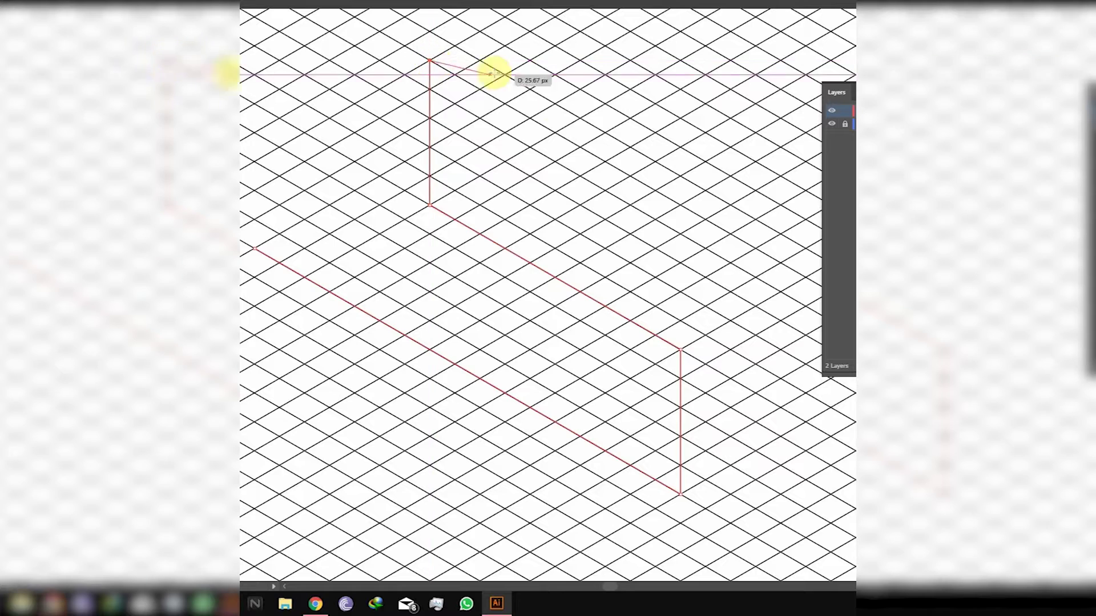
left_click(681, 204)
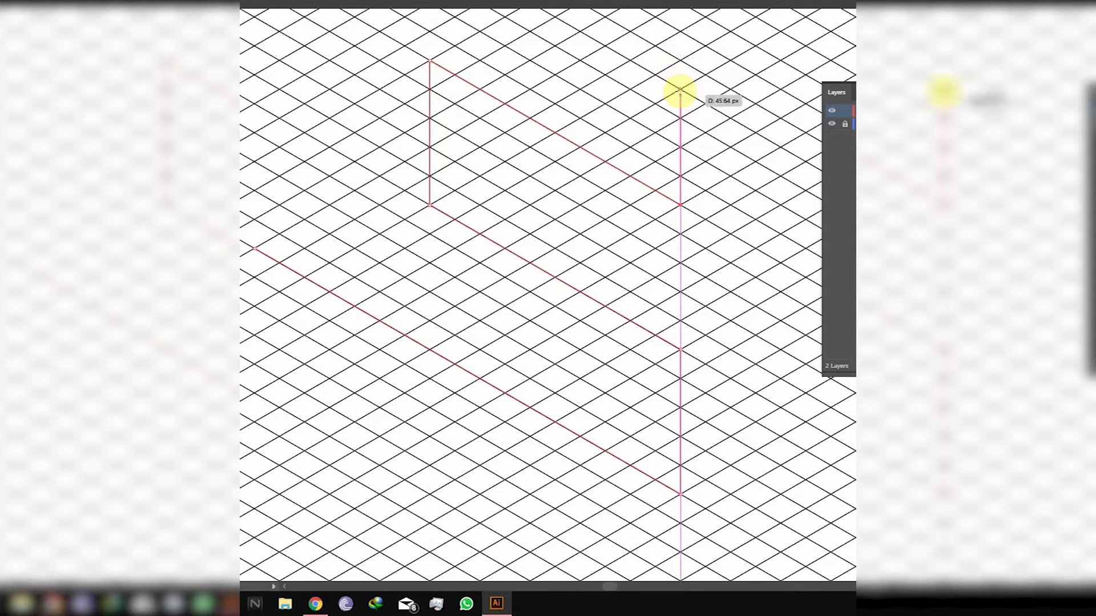
left_click(681, 59)
left_click_drag(489, 140, 656, 288)
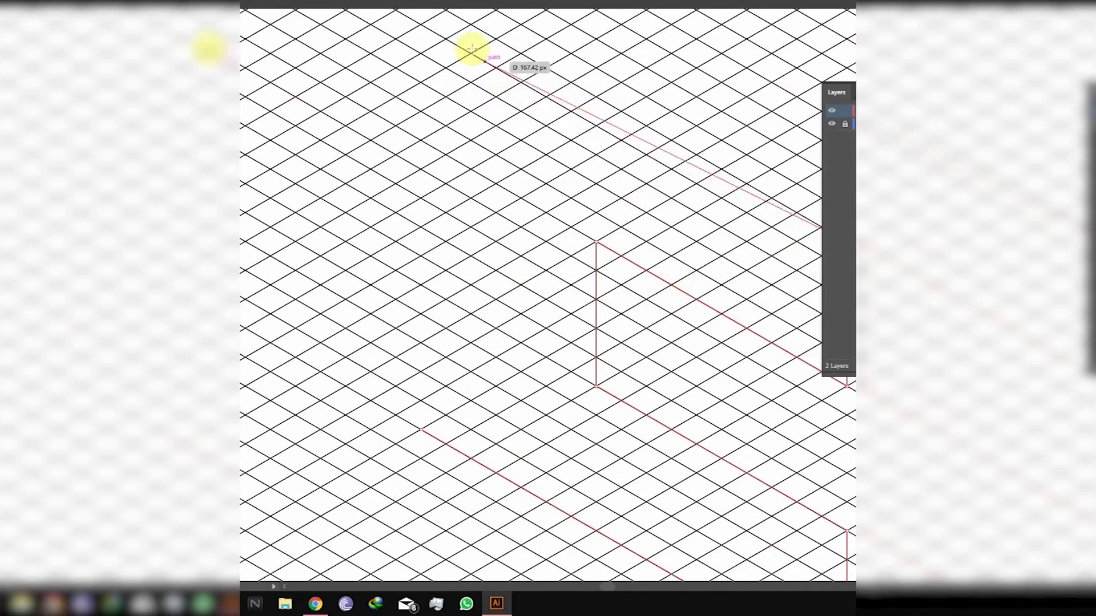
left_click_drag(450, 101, 472, 191)
left_click(443, 86)
left_click(444, 520)
key("shift+x")
double_click(242, 189)
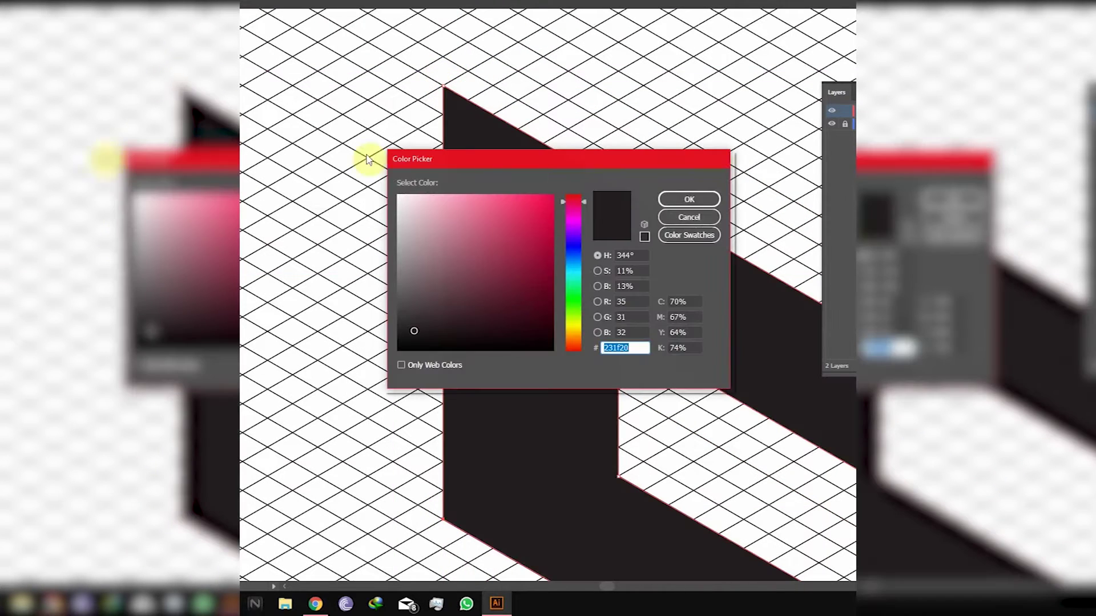
left_click(468, 204)
left_click(573, 230)
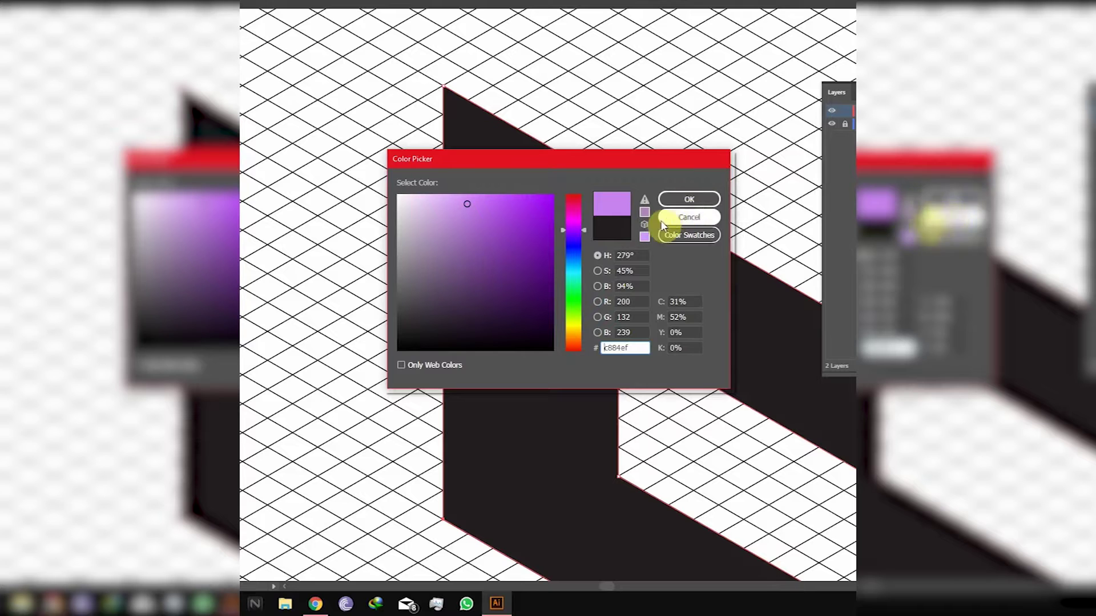
key("Escape")
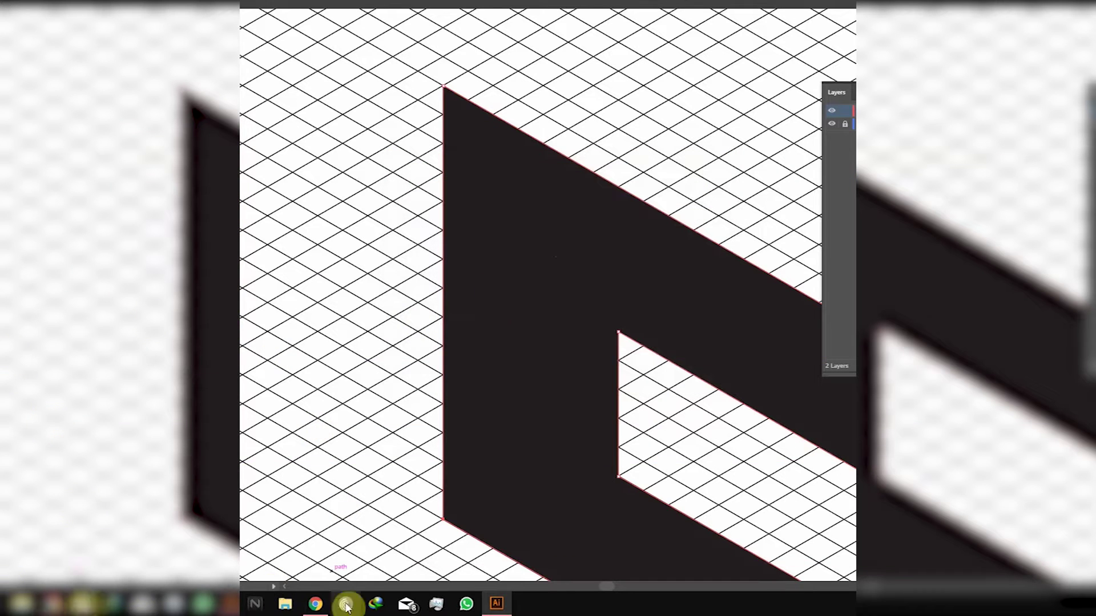
Place the colour palette image beside the C-shaped face and fill the face with its darker pink.
left_click(284, 604)
left_click(86, 278)
left_click_drag(420, 341, 703, 85)
left_click_drag(627, 65, 612, 107)
key("ctrl+z")
key("ctrl+z")
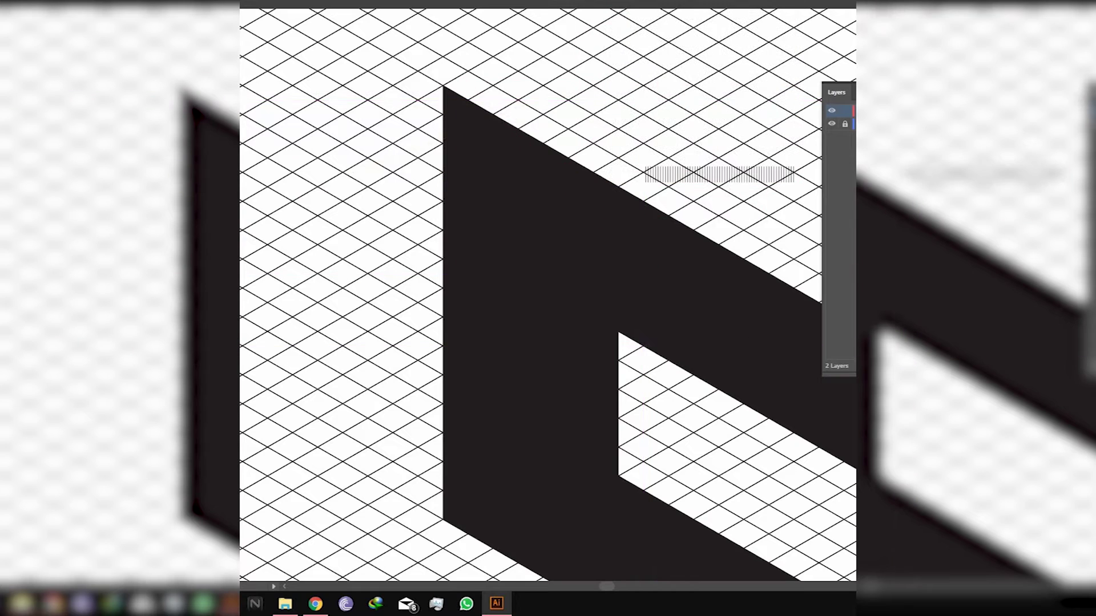
left_click(489, 265)
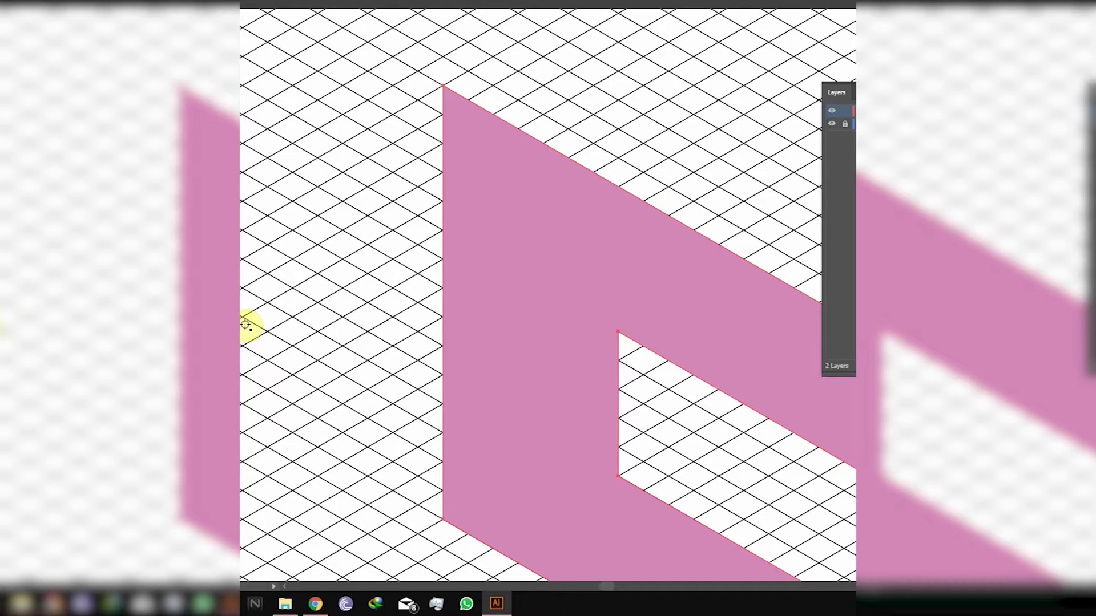
Draw a thin U-shaped edge strip along the grid, running diagonally up from the C-shaped face's lowest corner with an upright at each end.
left_click_drag(515, 284, 302, 247)
scroll(429, 236, "down", 3)
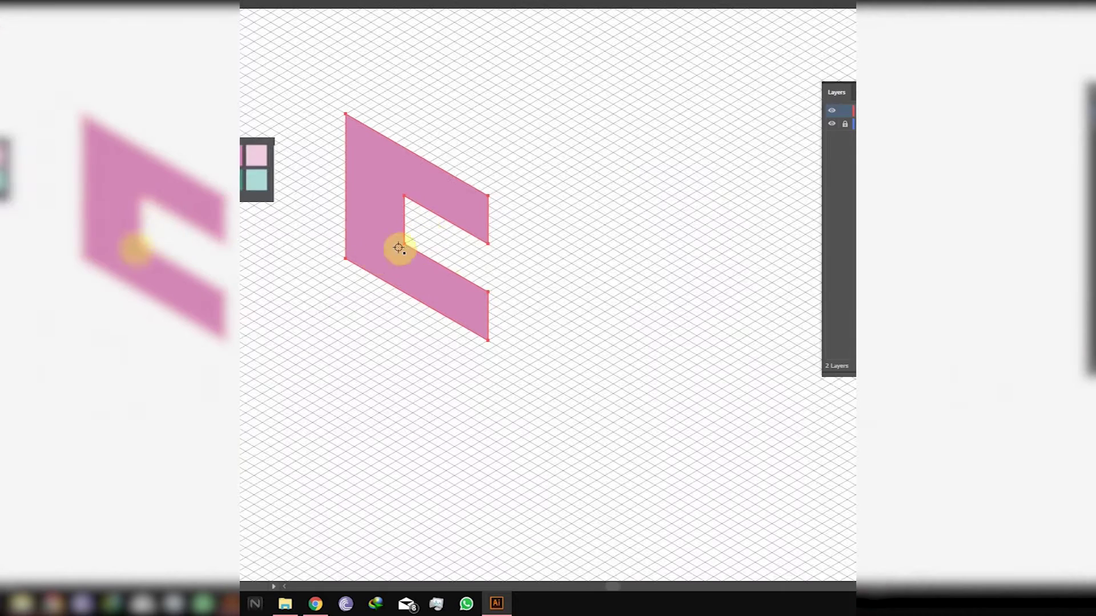
left_click_drag(386, 333, 360, 432)
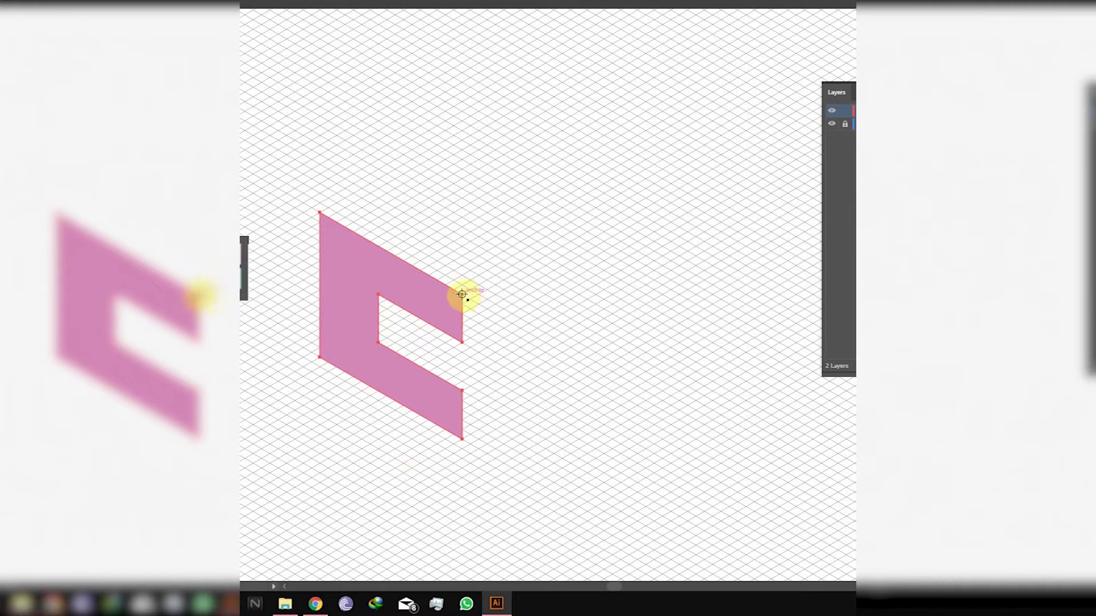
left_click(462, 439)
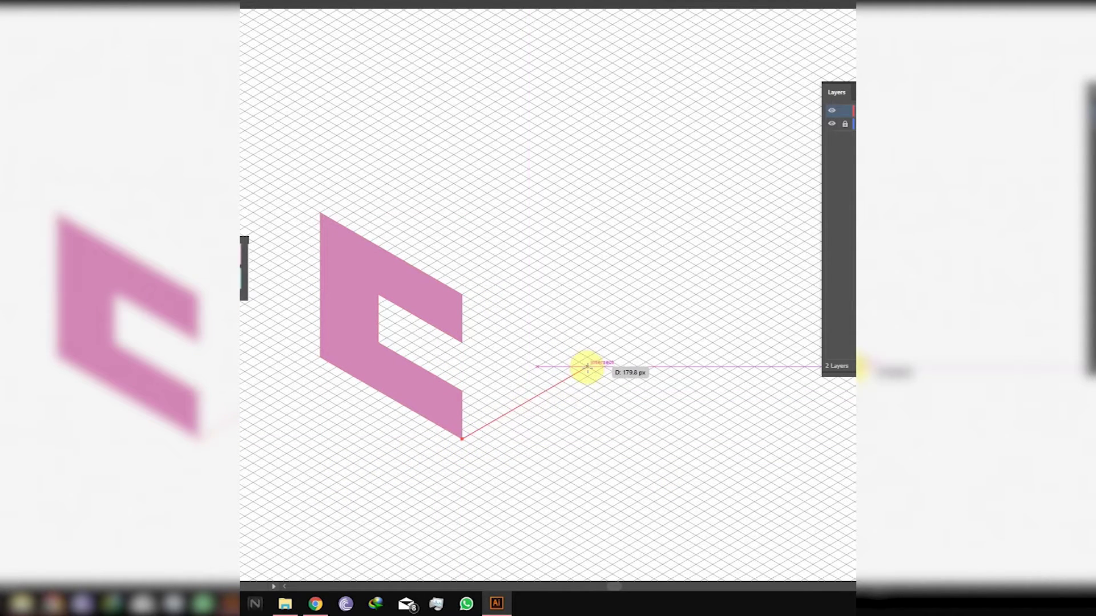
left_click(600, 314)
scroll(592, 319, "up", 3)
left_click_drag(598, 321, 598, 407)
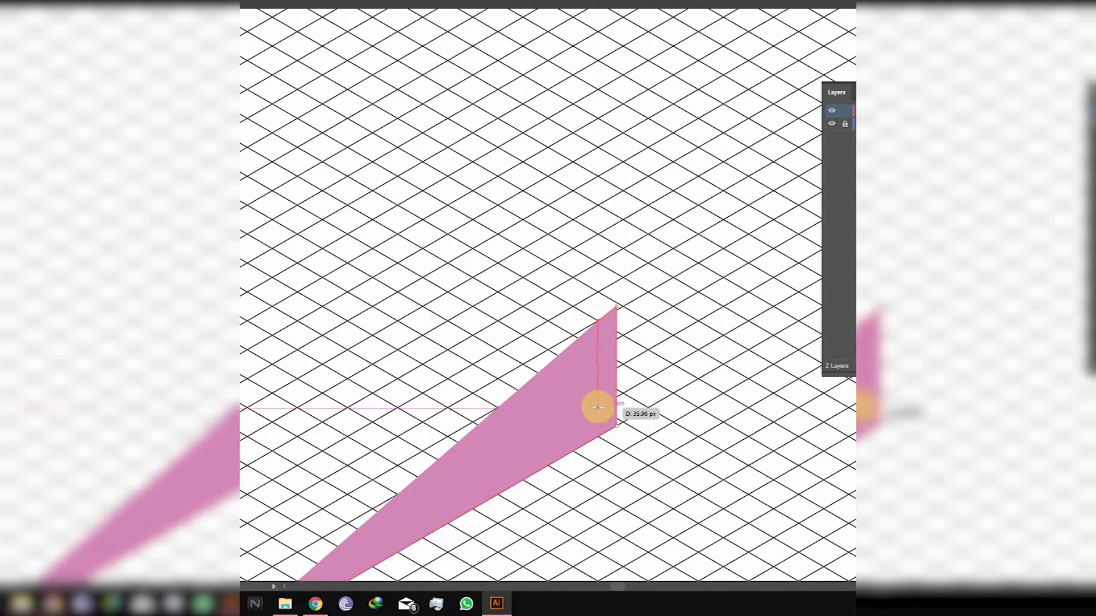
left_click(598, 408)
left_click_drag(347, 543, 632, 321)
left_click(220, 507)
left_click(453, 345)
left_click(428, 359)
left_click(428, 502)
Fill the thin U-shaped edge strip with the light pink sampled from the palette image.
scroll(411, 328, "down", 5)
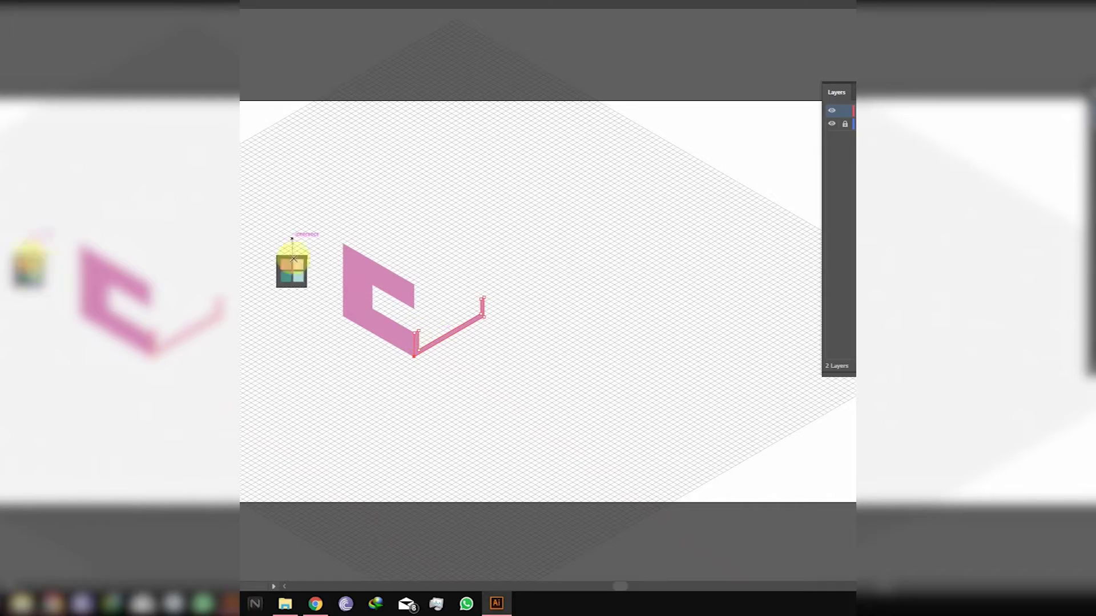
scroll(298, 265, "up", 5)
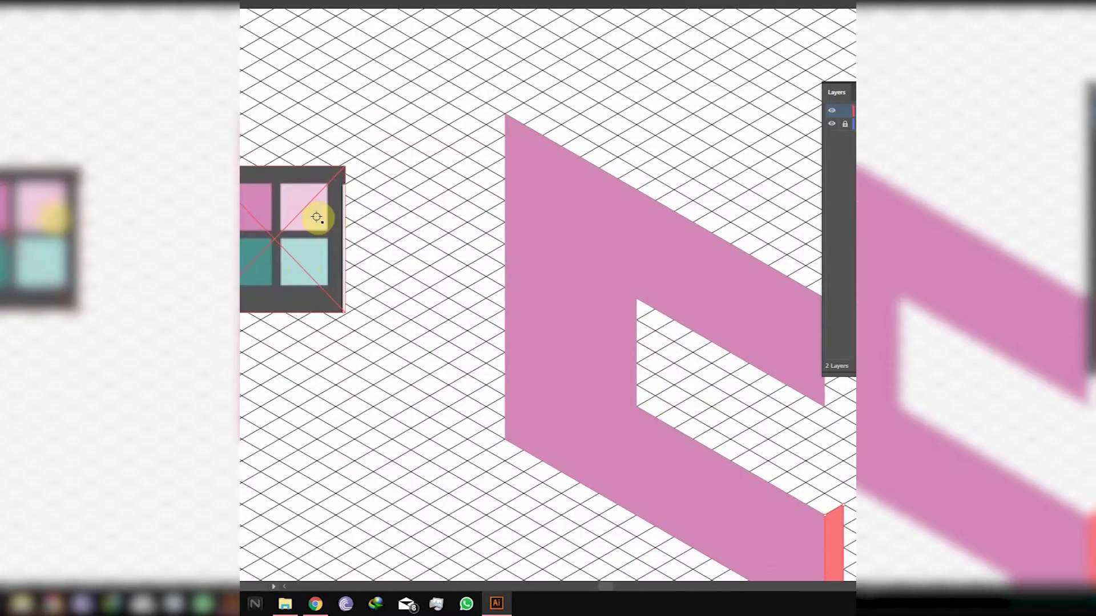
scroll(317, 217, "down", 5)
scroll(661, 372, "up", 4)
key("v")
left_click(344, 447)
Draw the narrow top face along the upper edge of the C-shaped wall's lower arm.
key("p")
left_click(365, 309)
left_click(383, 297)
left_click(568, 404)
left_click(553, 417)
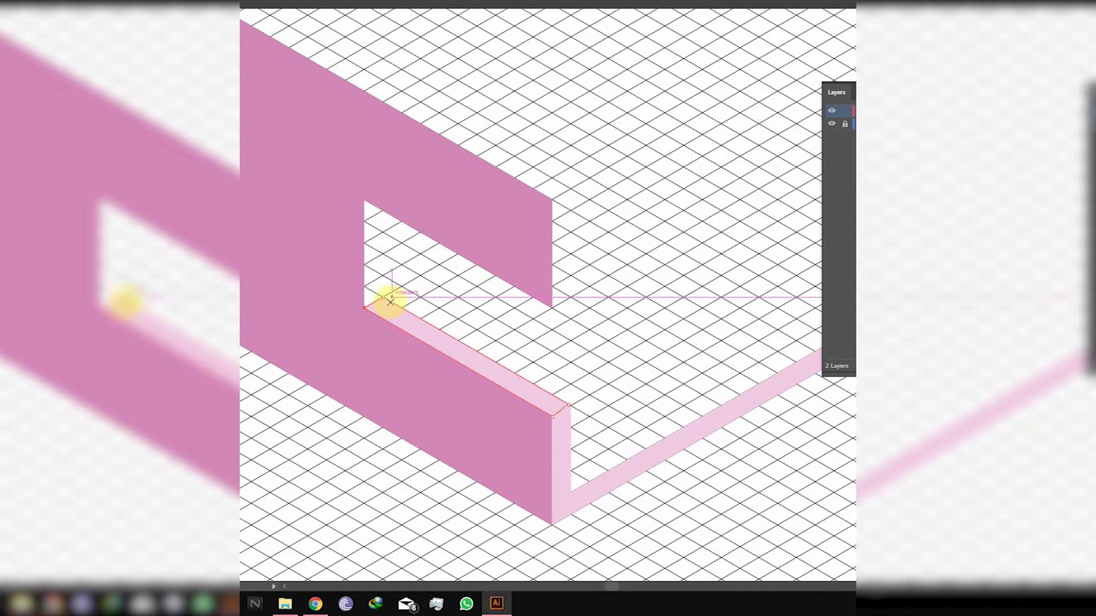
Draw the narrow inner side face of the wall opening and fill it with the palette's dark teal.
left_click(382, 209)
key("p")
left_click(383, 298)
left_click(365, 308)
left_click(364, 200)
left_click(383, 211)
left_click(382, 298)
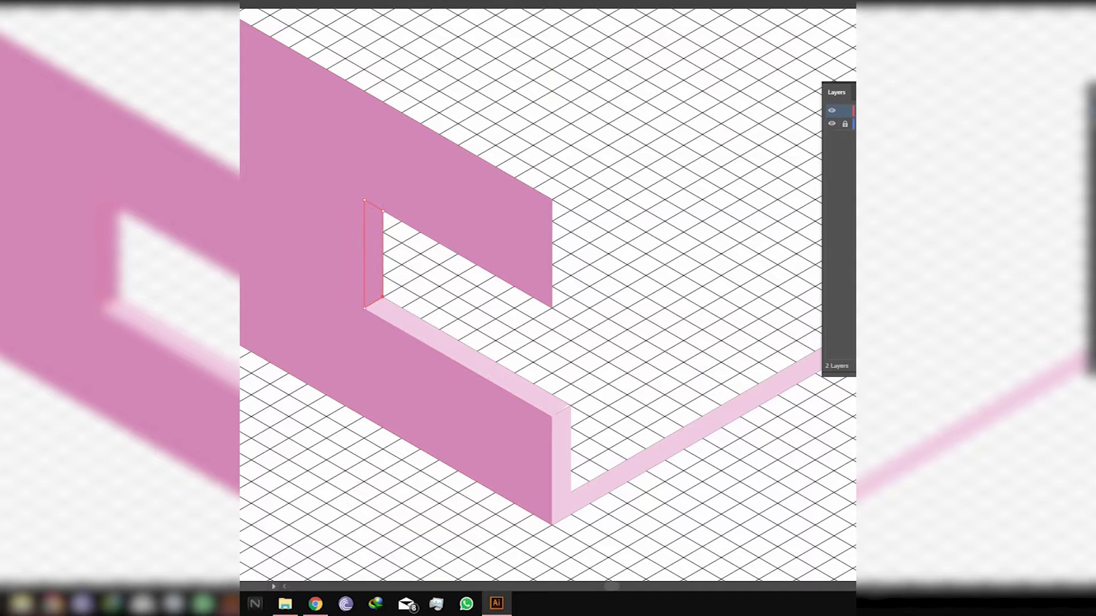
scroll(548, 297, "left", 5)
key("ctrl+shift+a")
scroll(634, 419, "right", 4)
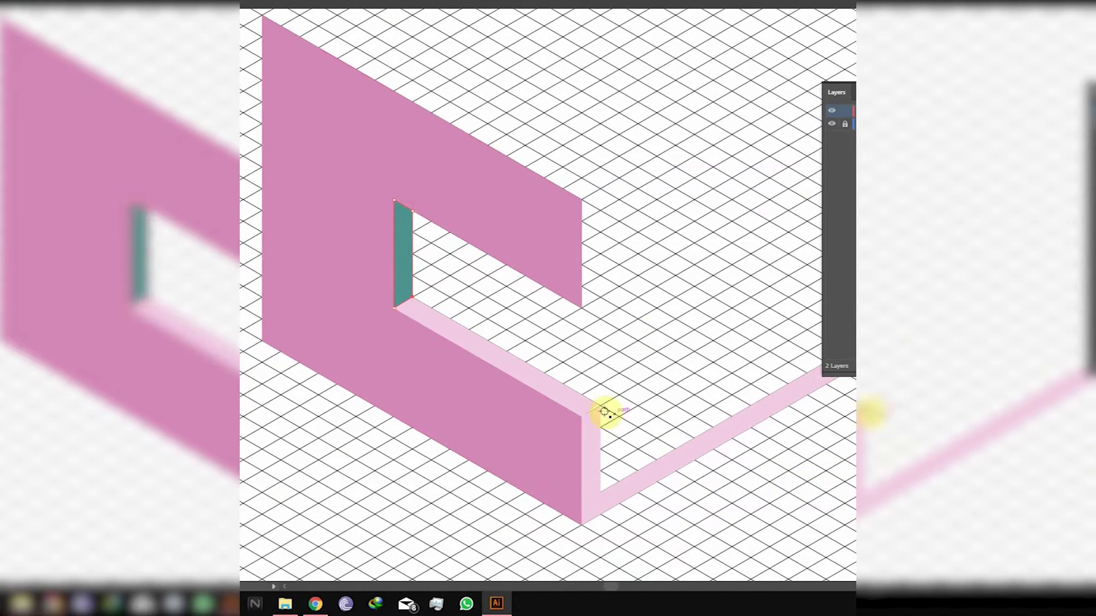
Draw a parallelogram panel inside the opening beside the teal face, following the grid, and fill it black.
left_click_drag(419, 213, 457, 237)
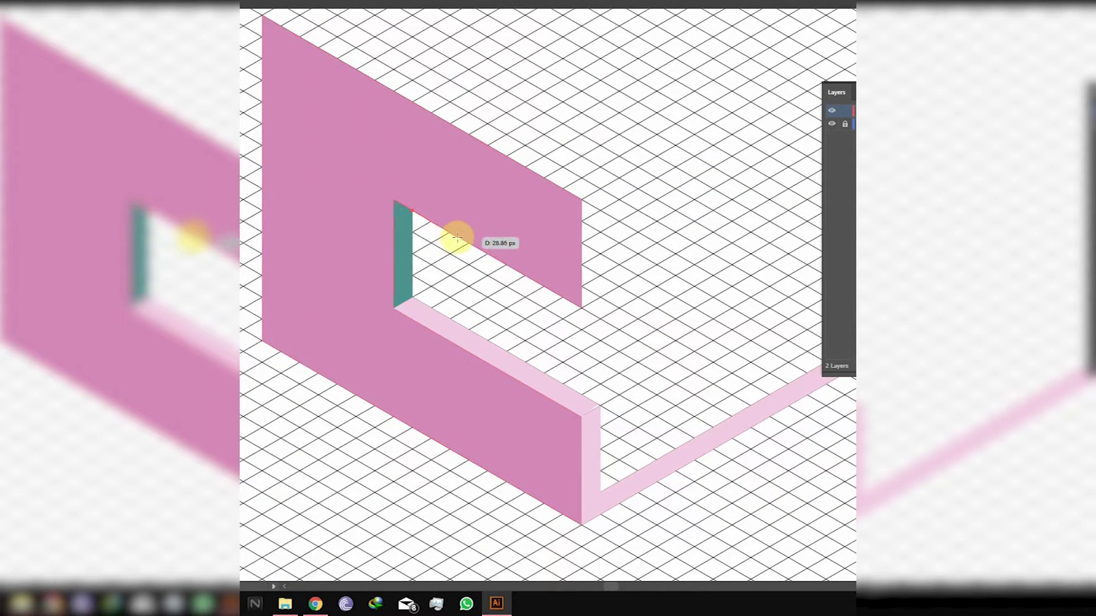
left_click(450, 233)
left_click(450, 319)
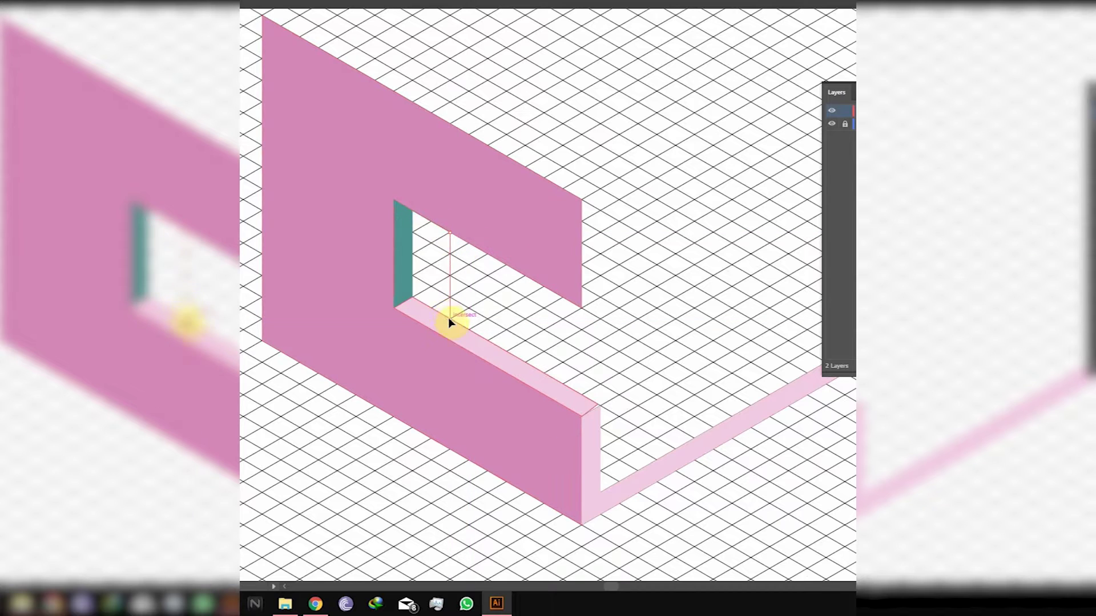
left_click(412, 298)
left_click(412, 211)
left_click_drag(401, 265, 398, 351)
left_click(708, 198)
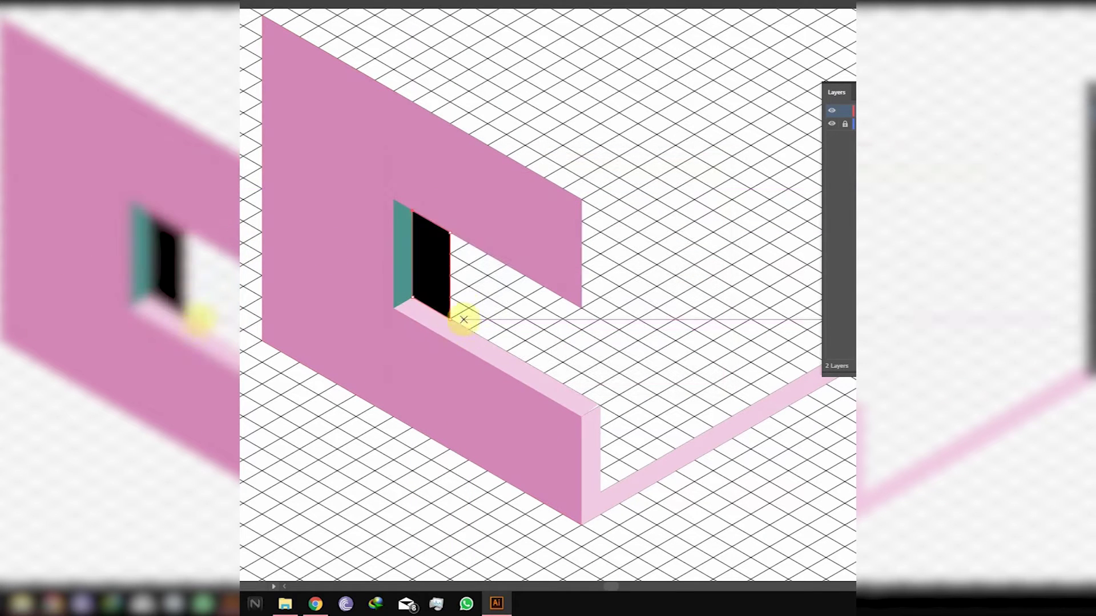
left_click(450, 320)
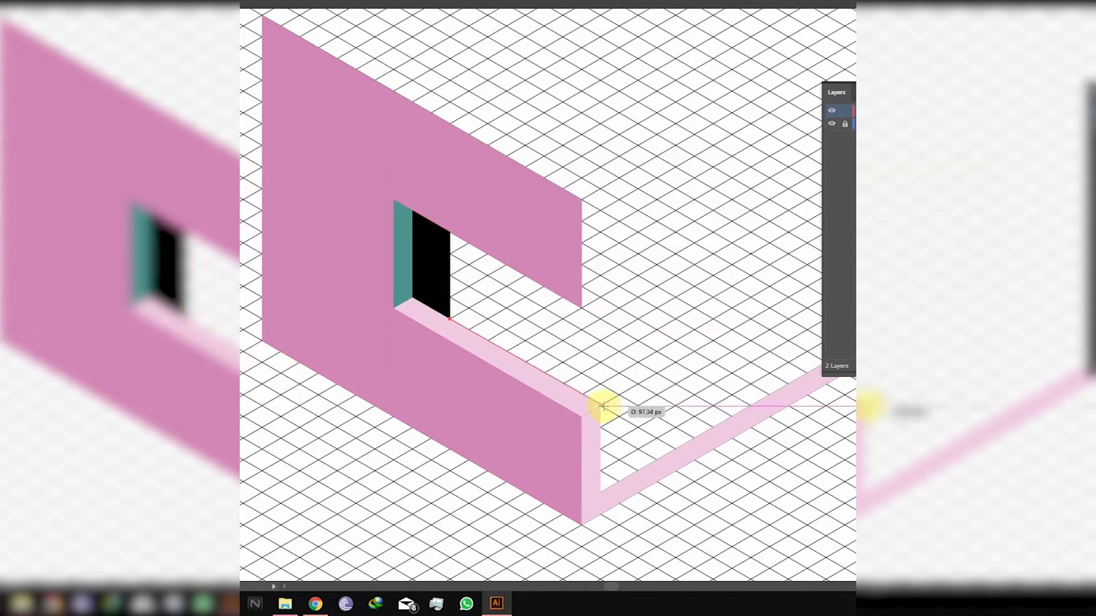
left_click(599, 489)
scroll(762, 394, "right", 5)
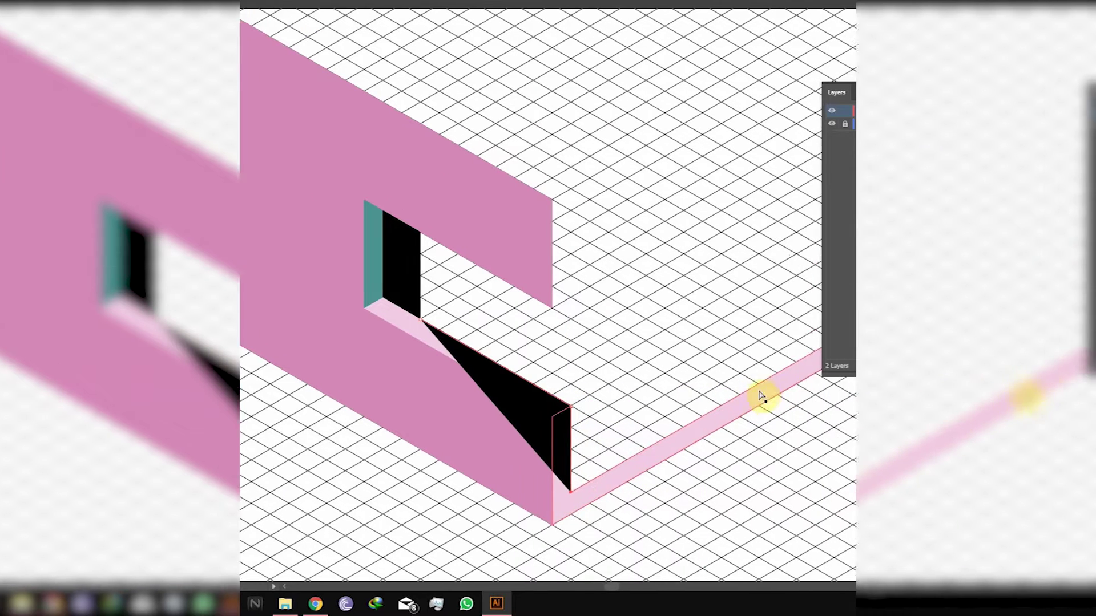
left_click(735, 330)
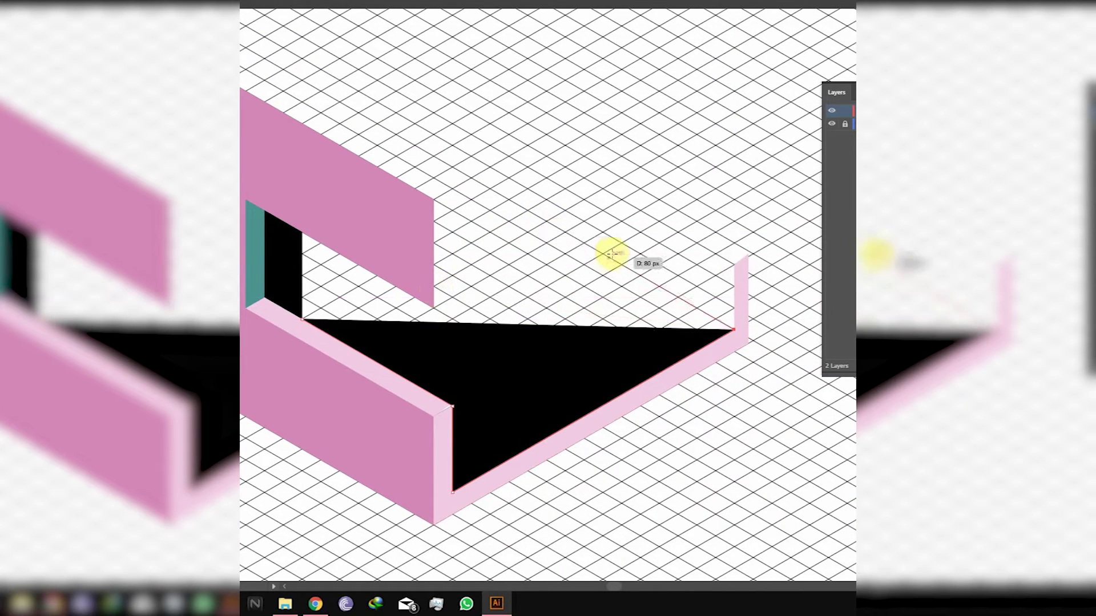
key("ctrl+z")
key("ctrl+z")
key("ctrl+z")
key("ctrl+z")
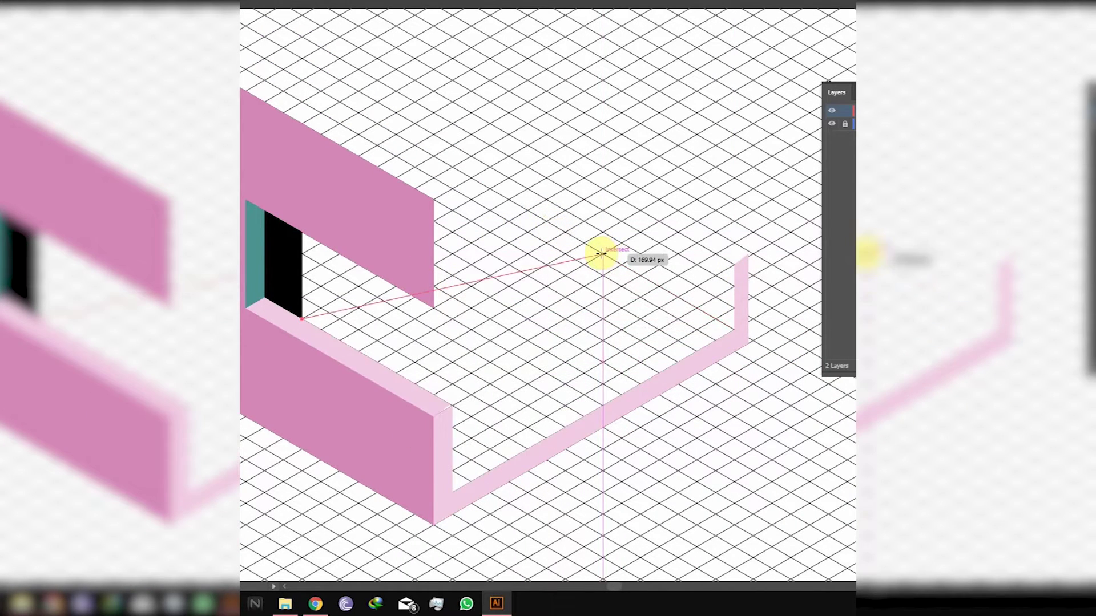
Draw a long parallelogram from the end of the C's upper arm along the grid and fill it with the sampled light pink.
left_click(434, 199)
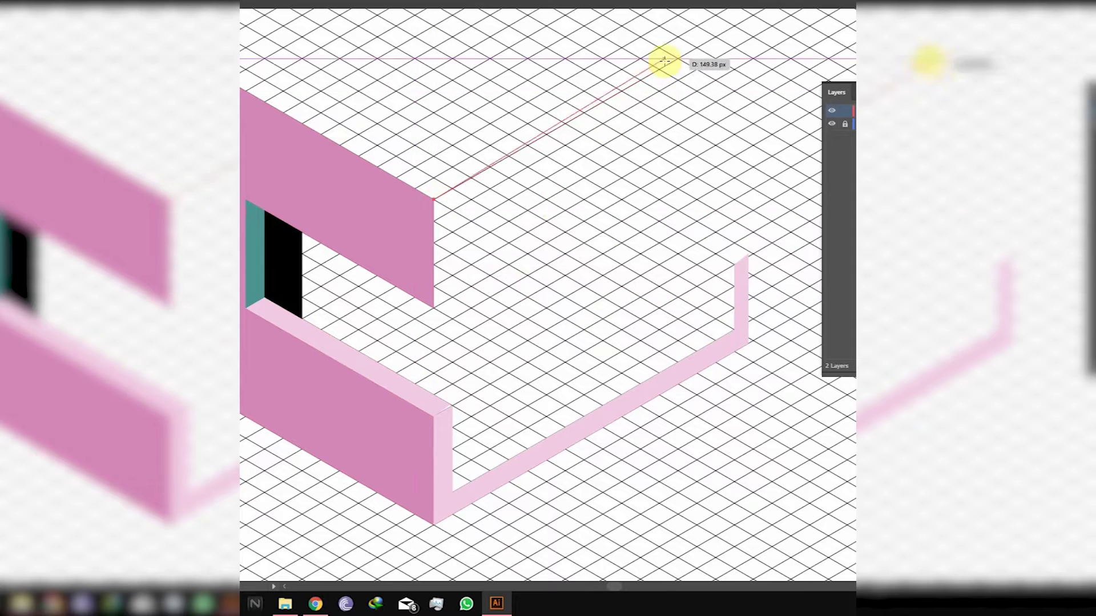
left_click(753, 15)
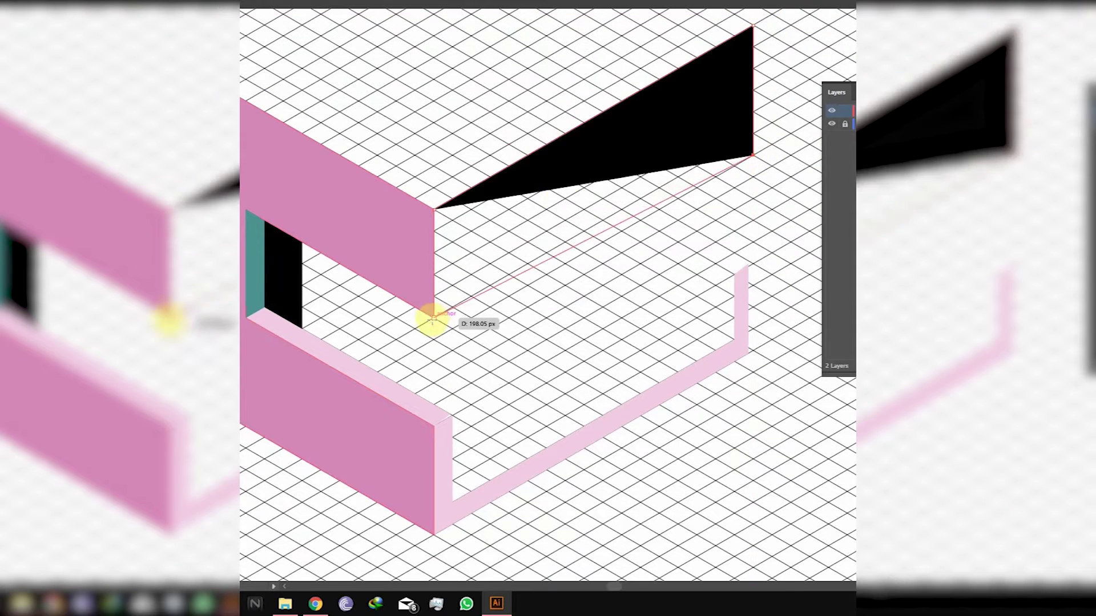
left_click(751, 133)
left_click(435, 318)
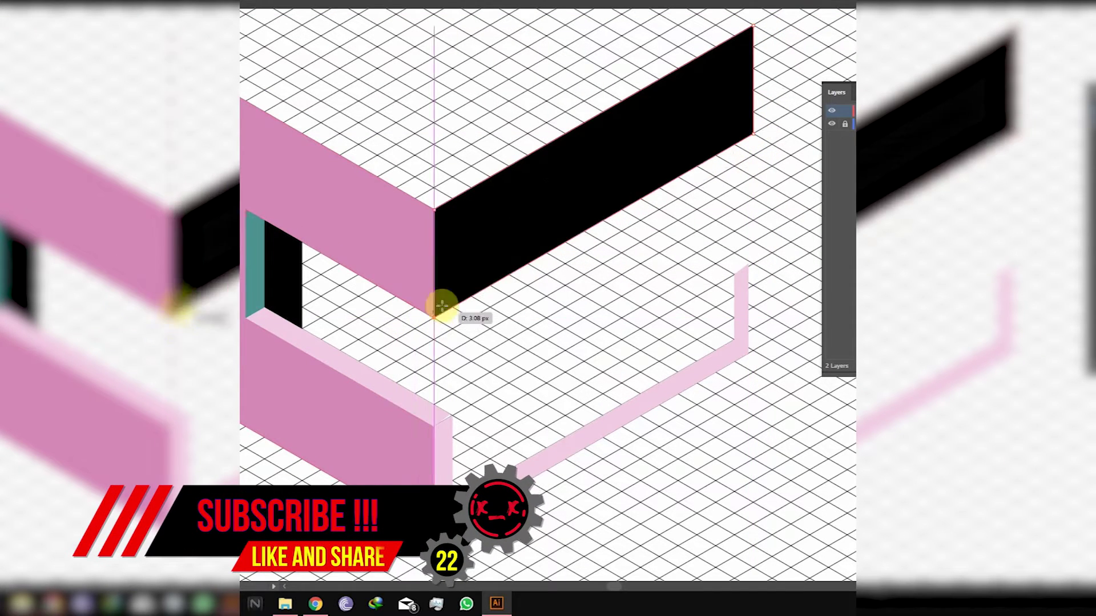
left_click(434, 210)
key("i")
left_click(319, 343)
Delete the thin U-shaped edge strip below the long light pink face.
key("v")
left_click(562, 446)
key("Delete")
Redraw the thin U-shaped edge strip from the lower arm's end, matching the length of the light pink face above it.
left_click(449, 420)
key("a")
left_click(448, 453)
left_click_drag(434, 533, 692, 349)
left_click(694, 351)
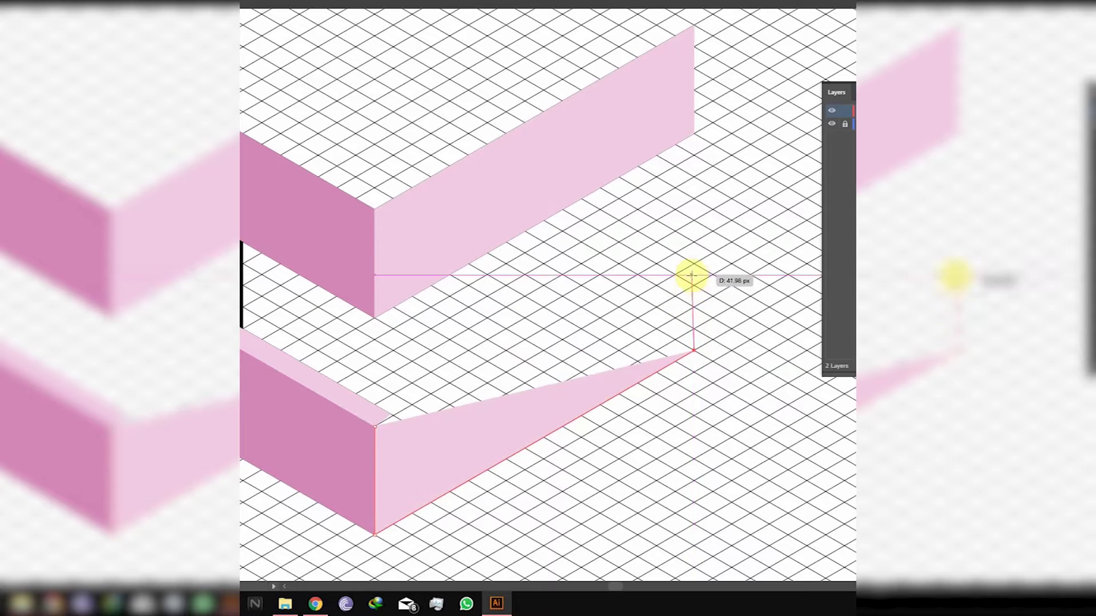
left_click(694, 243)
left_click(675, 252)
left_click(676, 338)
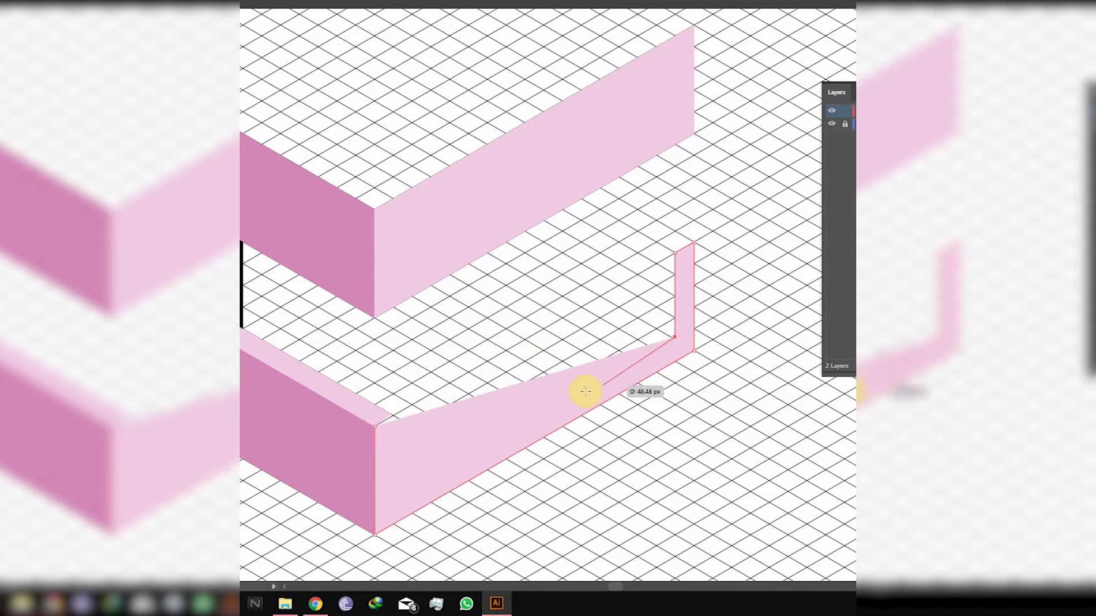
left_click(411, 491)
key("ctrl+z")
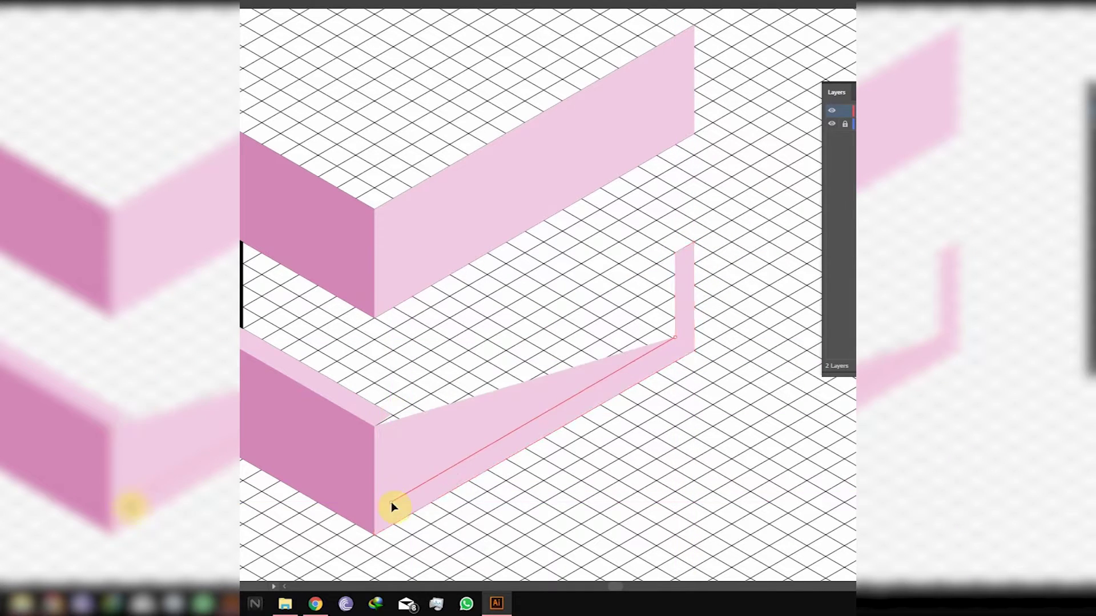
left_click(391, 502)
left_click(391, 415)
left_click(374, 426)
left_click(665, 285, "ctrl")
Finish the thin U-shaped edge strip, then recolour the strip and the long face above it with the sampled light teal.
left_click(405, 338)
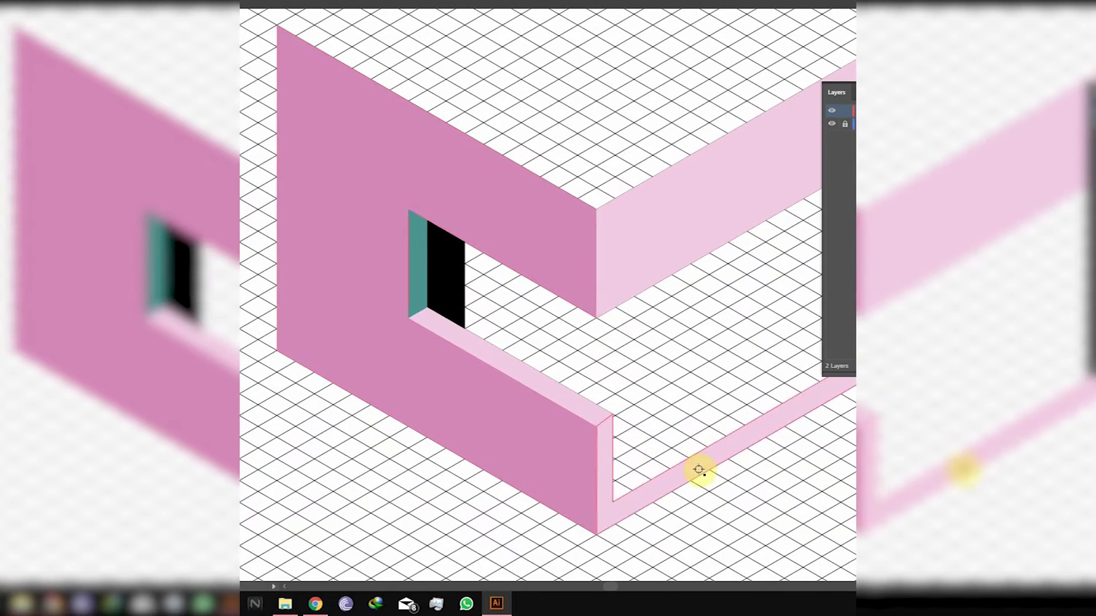
left_click(714, 452, "ctrl")
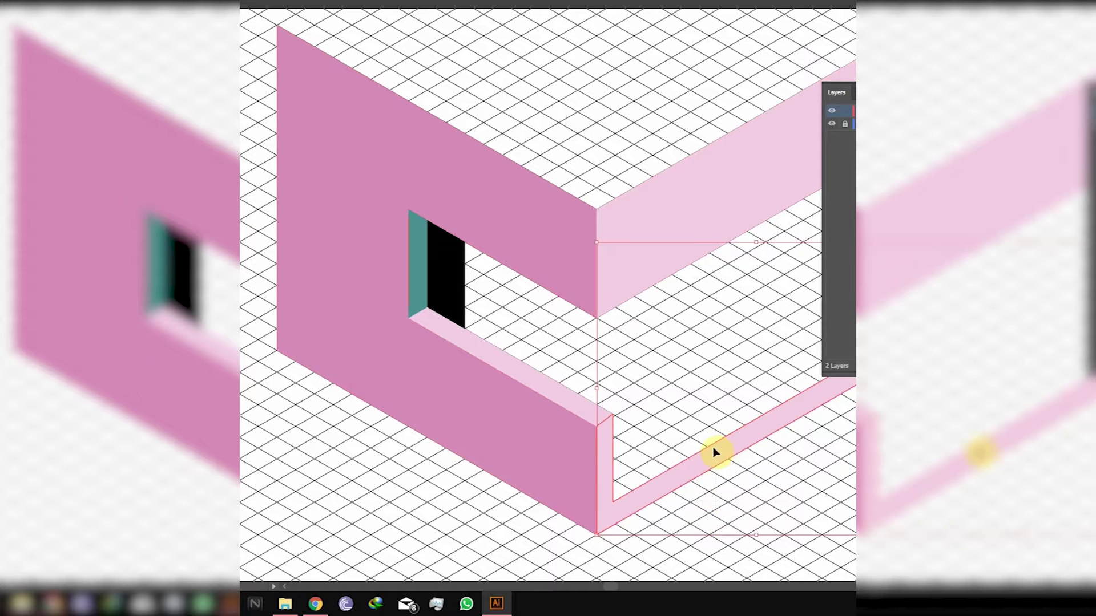
left_click(242, 262)
left_click(634, 274, "ctrl")
left_click(242, 285)
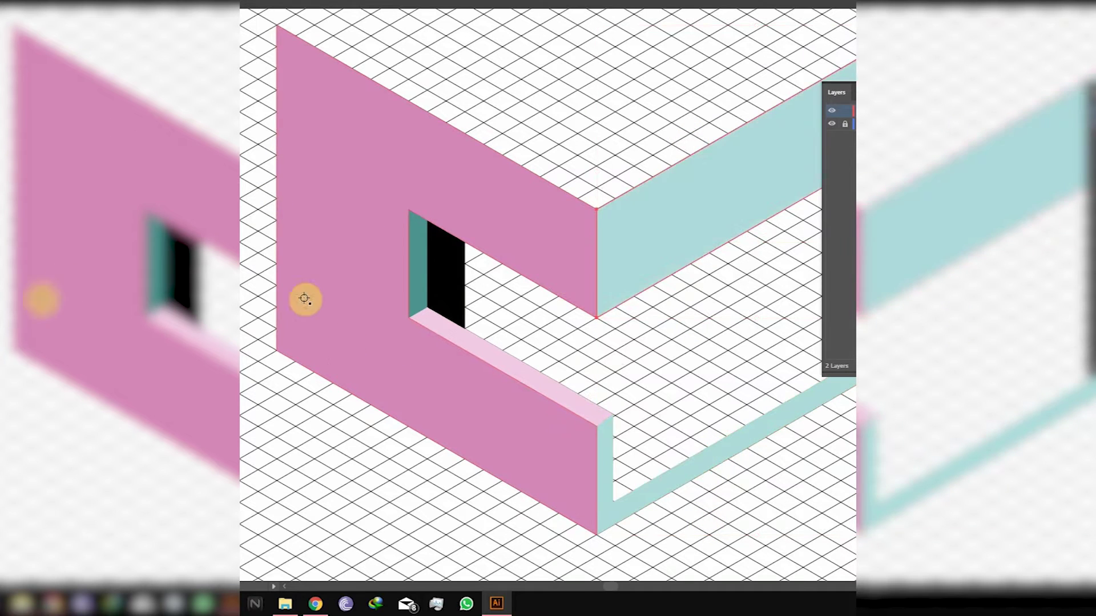
scroll(605, 395, "right", 5)
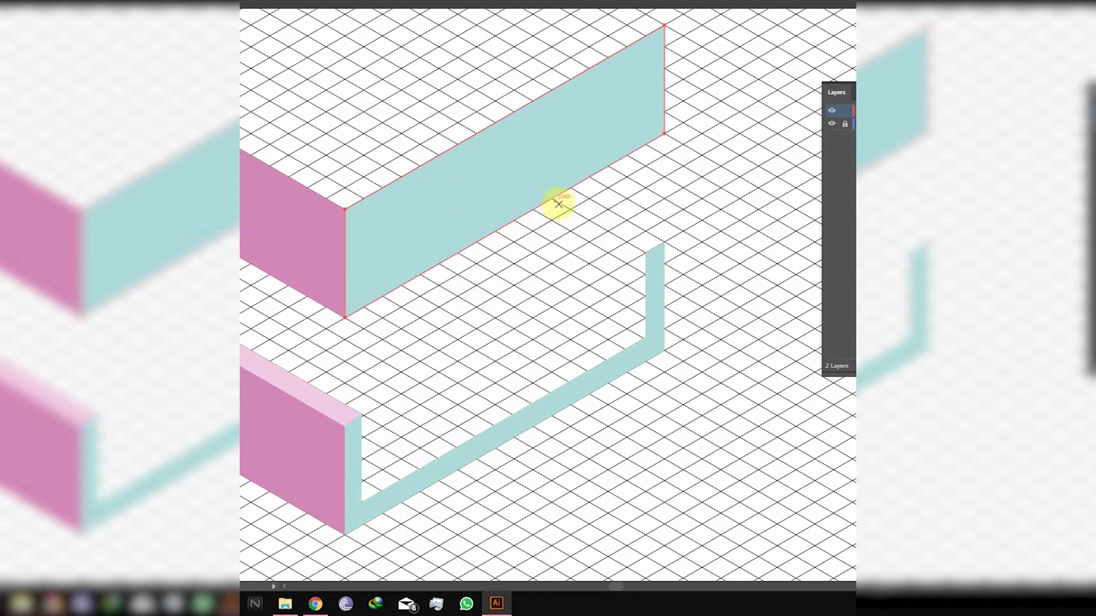
left_click(645, 337, "shift")
left_click_drag(645, 338, 477, 257)
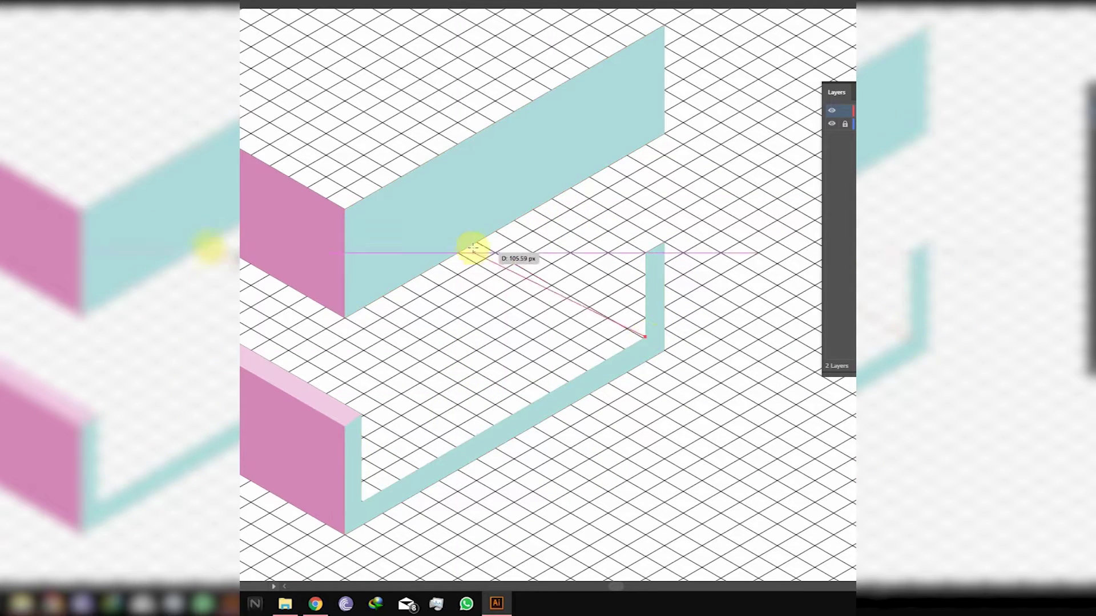
left_click(551, 199)
left_click(645, 253)
left_click(645, 337)
key("Delete")
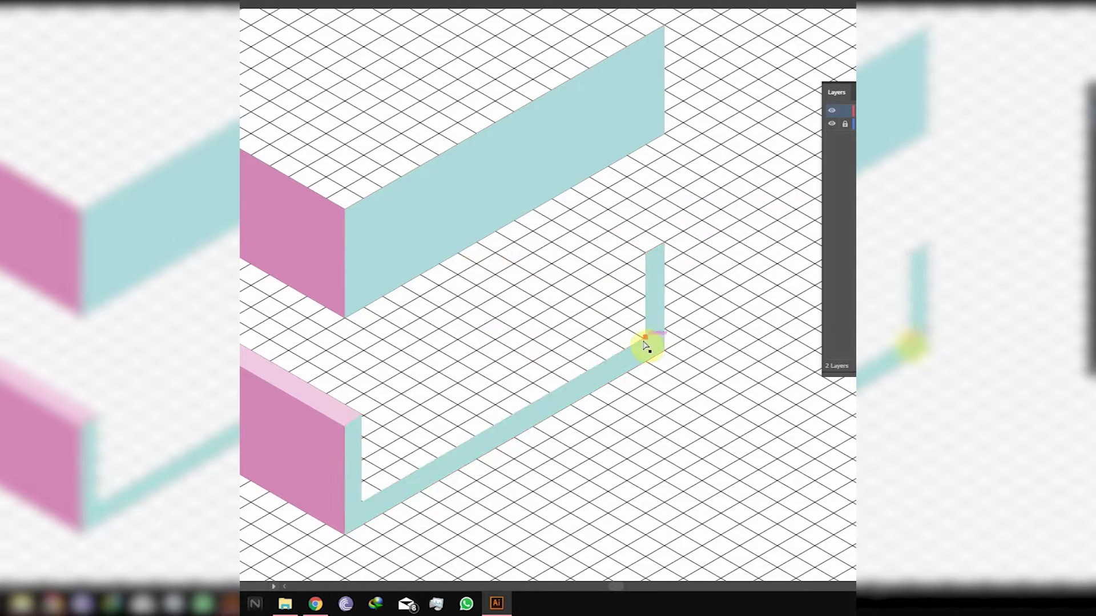
Draw the inner wall from the strip's far inner corner to the light teal face along the grid, and fill it with the darker pink.
left_click(645, 337)
left_click(476, 242)
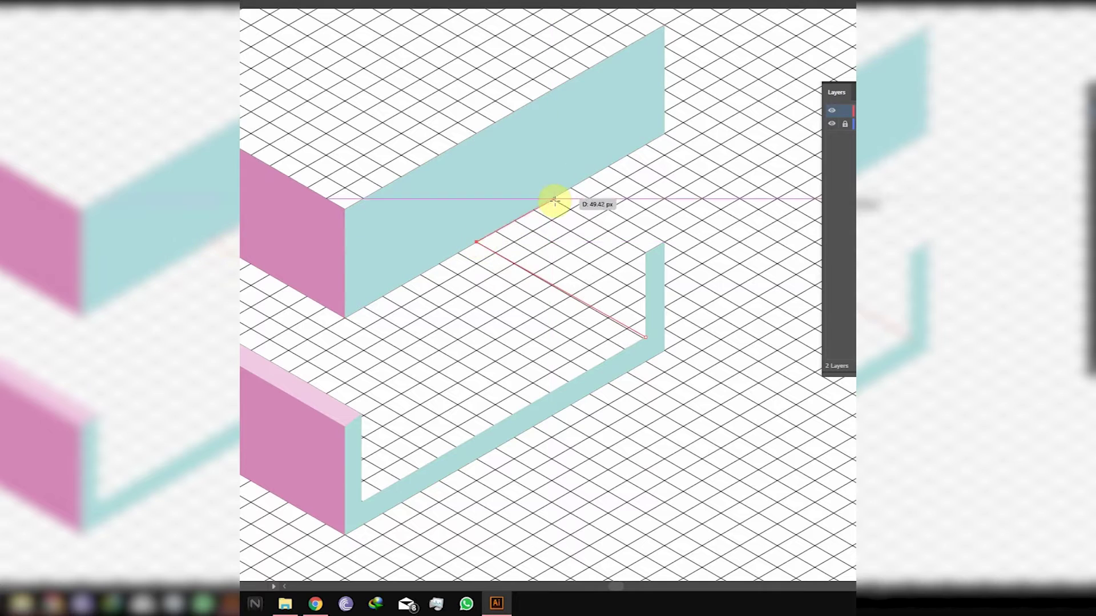
left_click(554, 199)
left_click(645, 251)
left_click(646, 338)
left_click(321, 362)
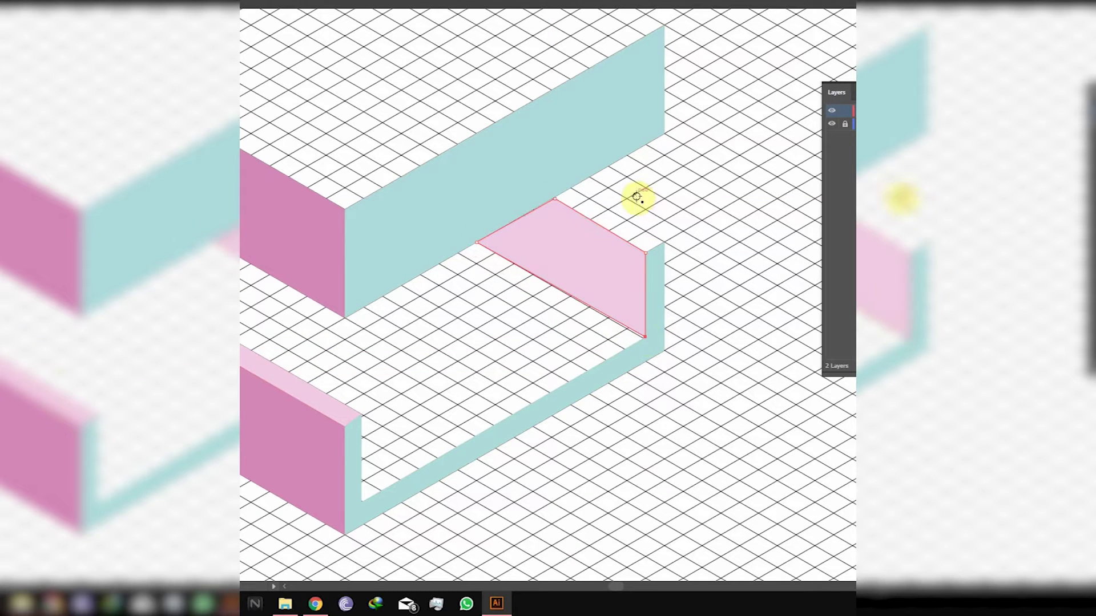
left_click(276, 252)
key("a")
left_click(553, 199)
left_click(583, 194)
Draw the thin top edge along the inner pink wall and fill it with the light pink from the opposite ledge.
key("p")
left_click(554, 198)
left_click(571, 188)
left_click(663, 242)
left_click(645, 253)
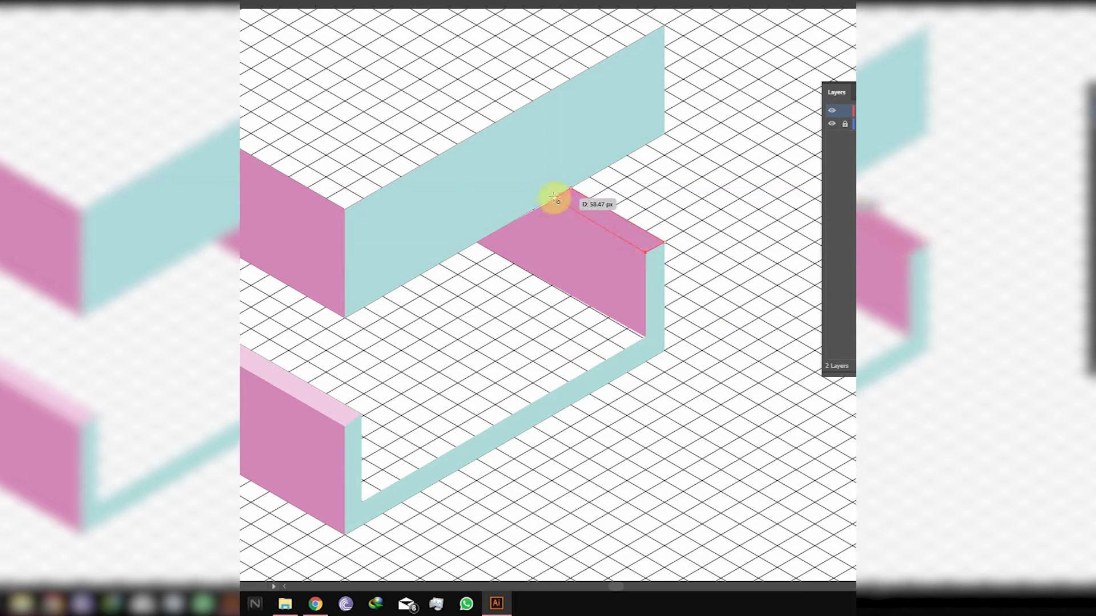
key("i")
left_click(308, 389)
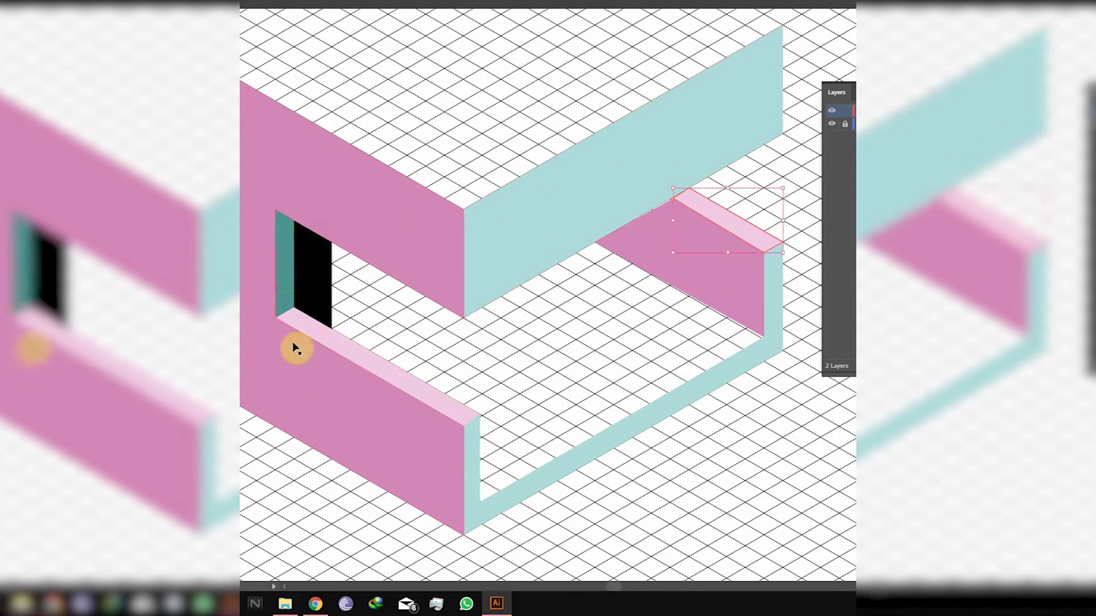
Draw the floor polygon enclosed by the black panel, upper faces, inner wall and edge strips, and fill it with dark teal.
key("p")
left_click(332, 243)
left_click(463, 318)
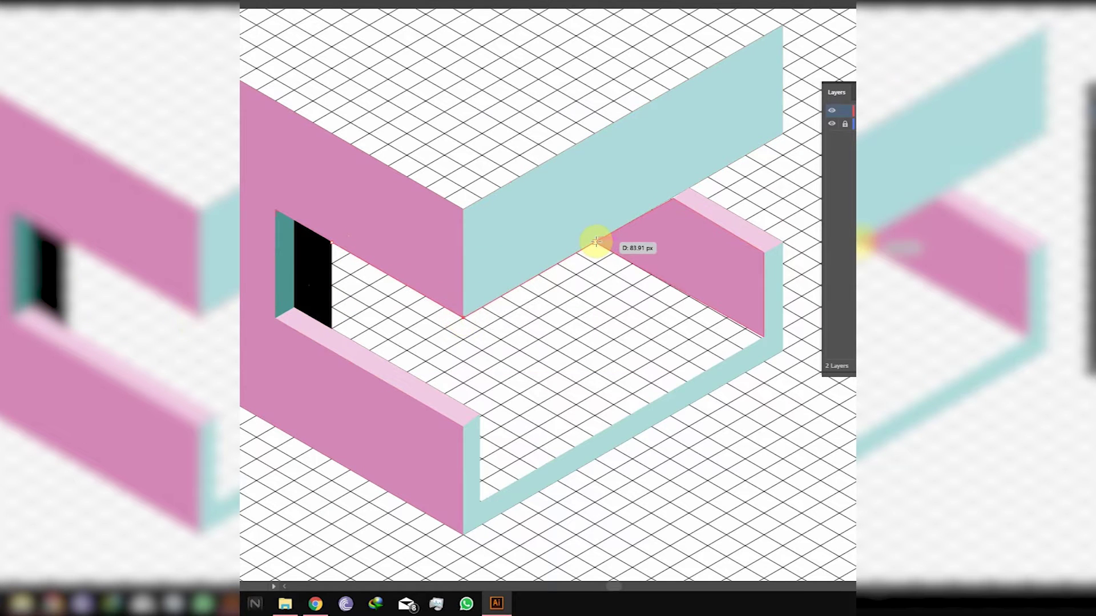
left_click(596, 242)
left_click(765, 337)
left_click(480, 501)
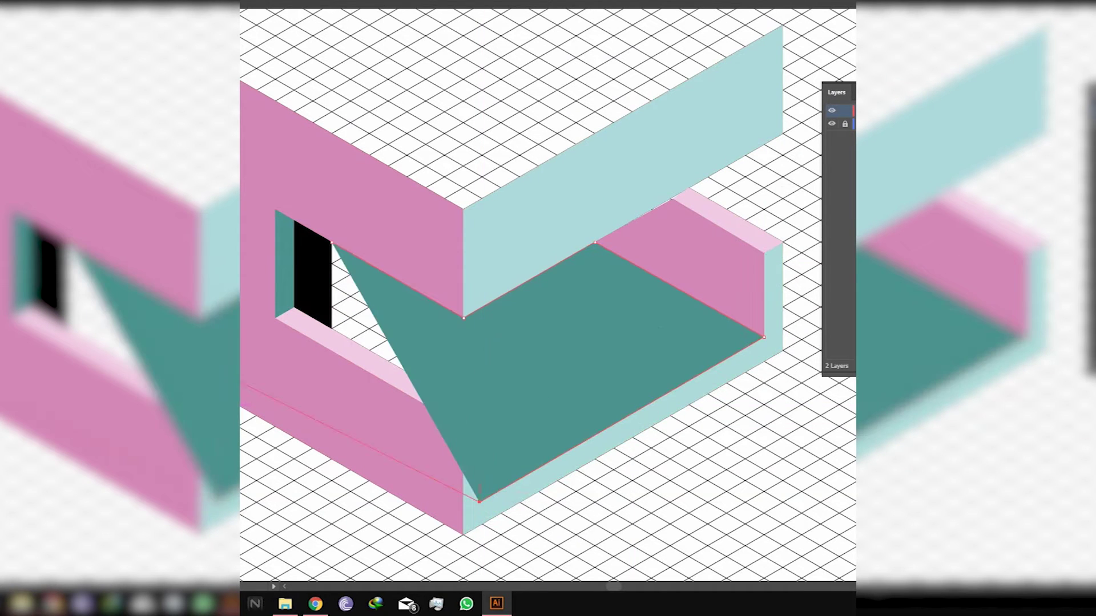
left_click(480, 415)
left_click(331, 328)
left_click(332, 242)
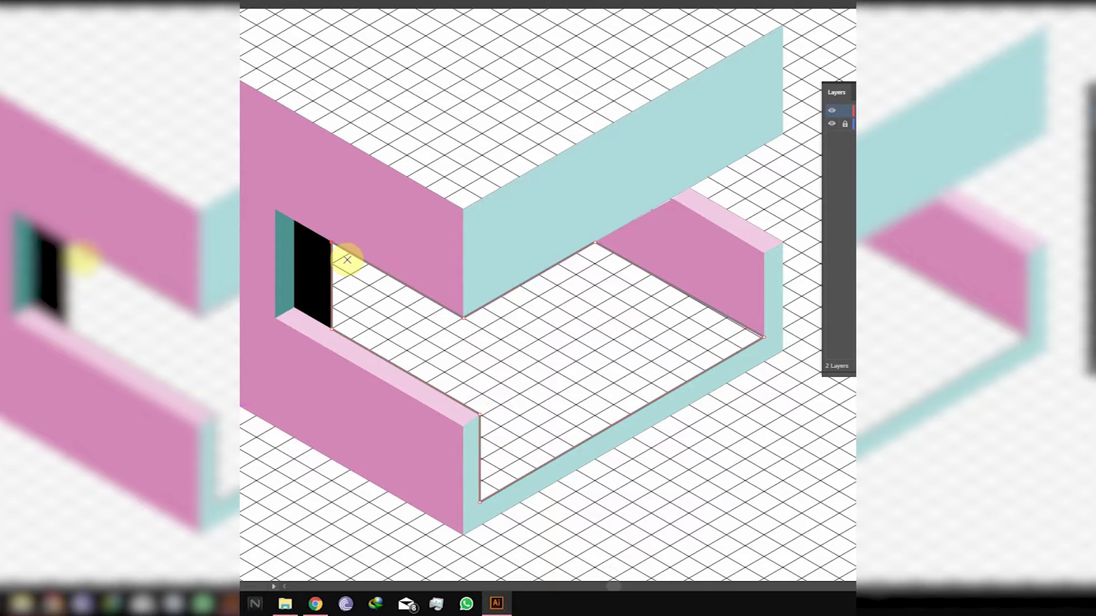
key("shift+x")
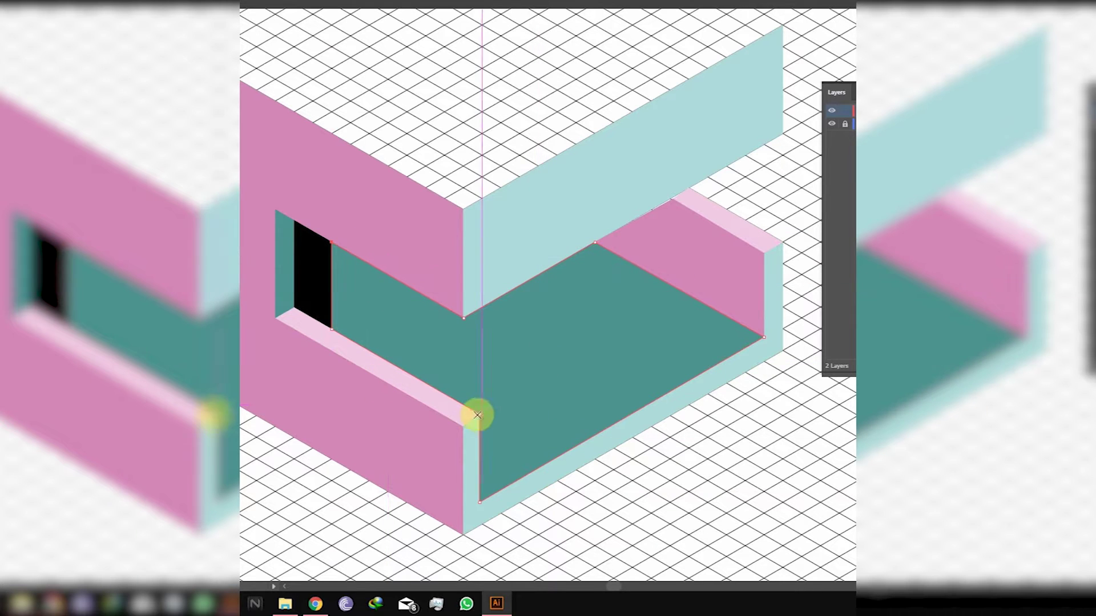
key("ctrl+shift+a")
Draw an unfilled rhombus outline for the roof, connecting the upper corners of the pink wall and the light teal face.
scroll(554, 204, "down", 2)
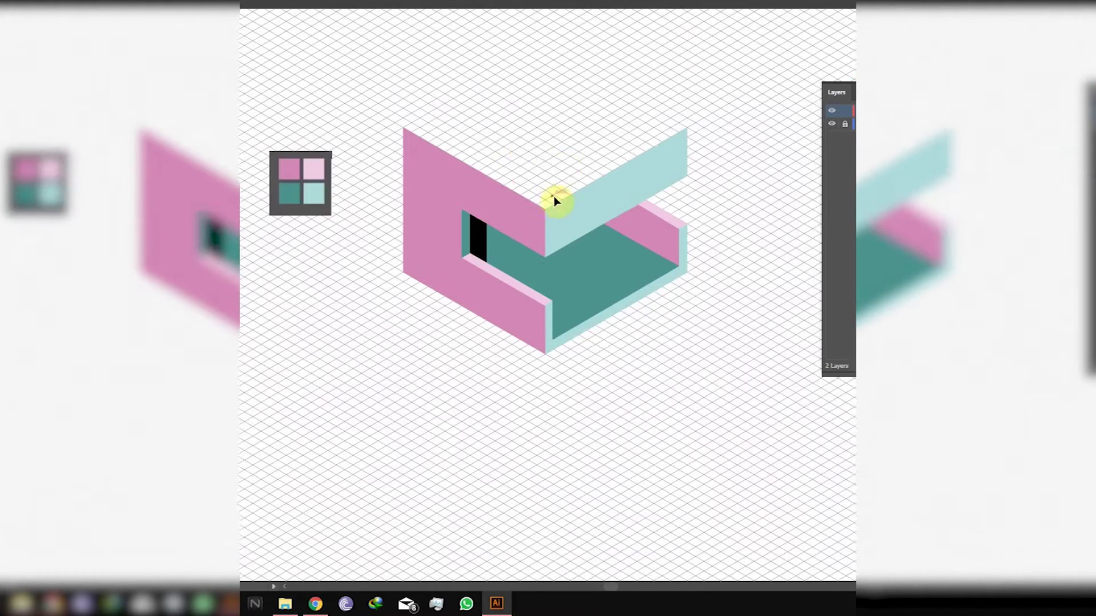
scroll(542, 197, "up", 2)
scroll(539, 192, "right", 2)
scroll(292, 155, "down", 2)
scroll(297, 157, "up", 1)
scroll(314, 158, "left", 2)
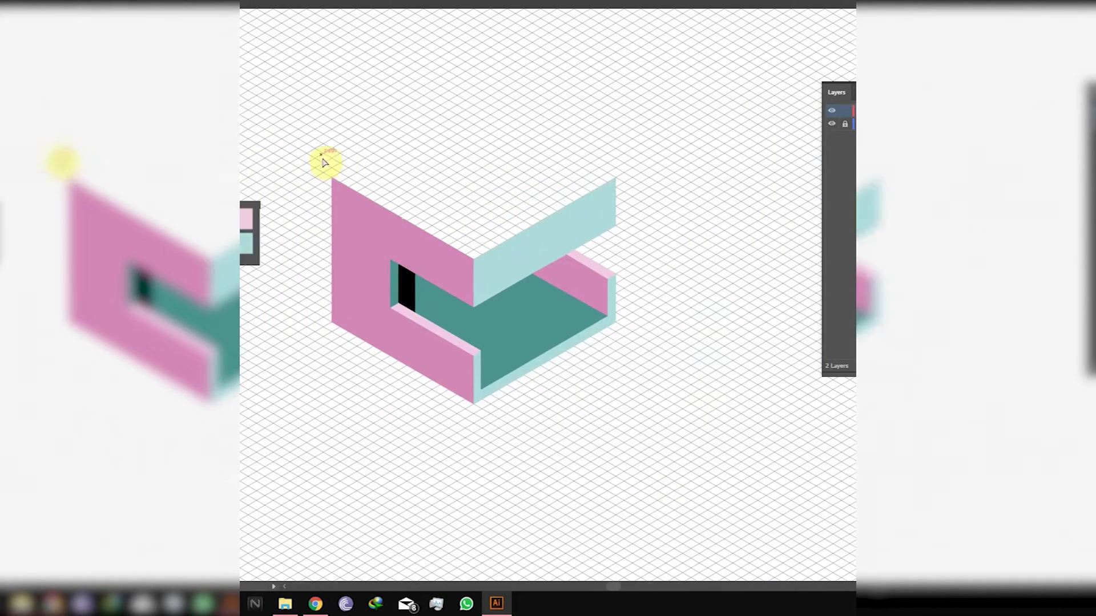
scroll(350, 162, "up", 1)
left_click(321, 186, "ctrl")
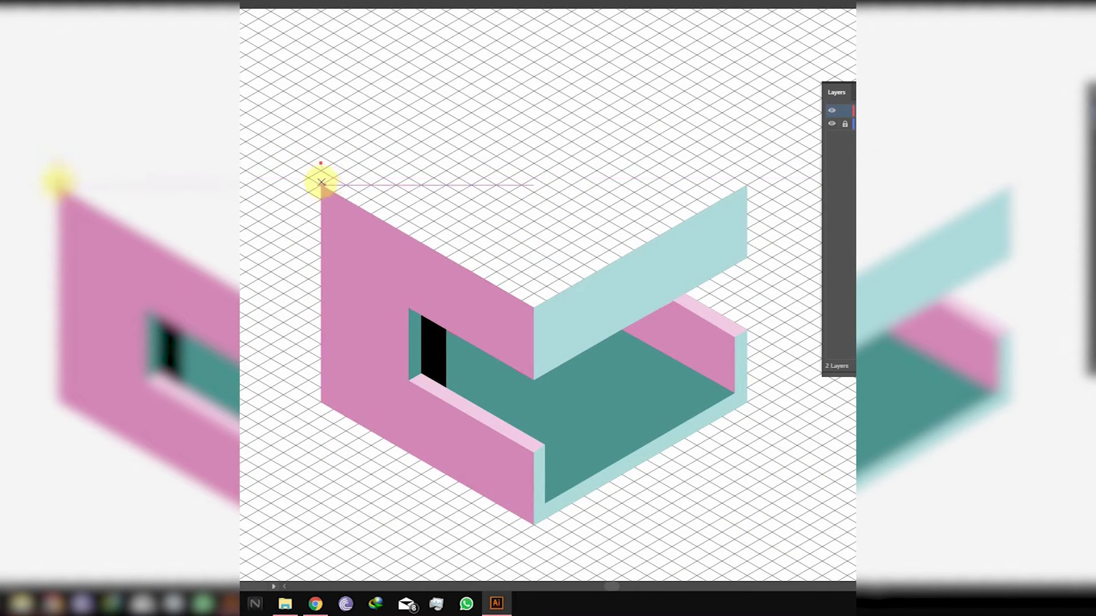
left_click(320, 186)
left_click(534, 63)
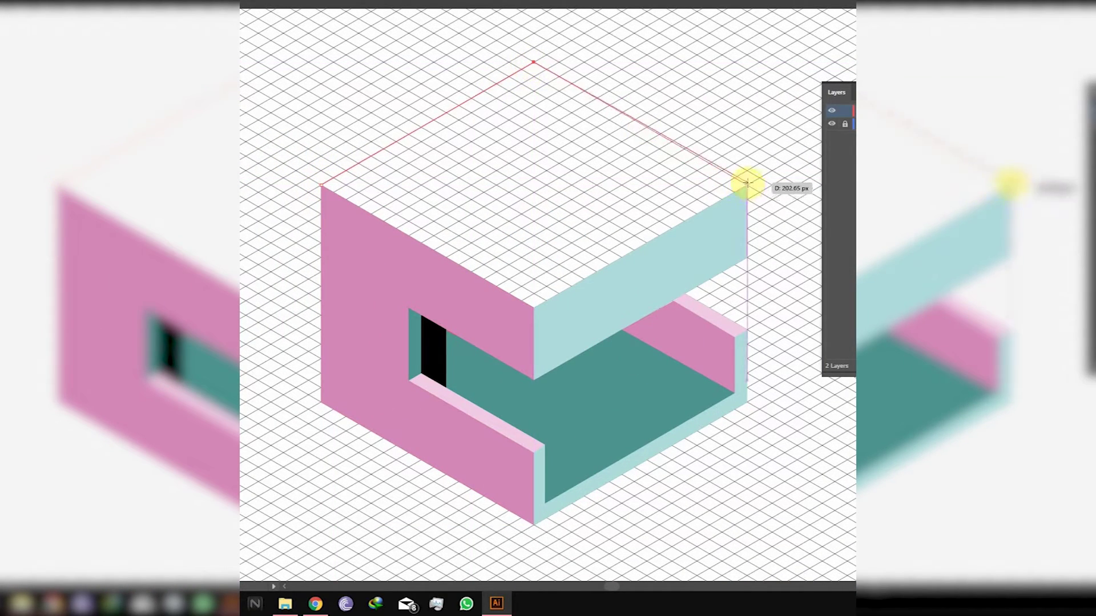
left_click(747, 186)
left_click(534, 308)
key("shift+x")
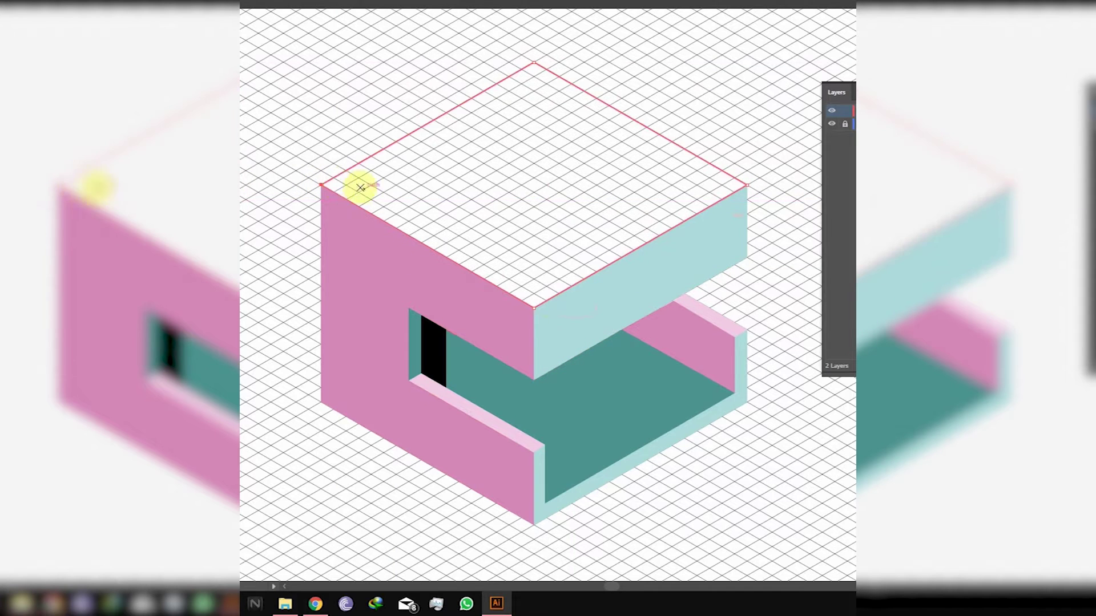
Draw a smaller rhombus inside the roof outline, inset evenly along the grid.
left_click(534, 76)
left_click(722, 185)
left_click(534, 294)
key("shift+x")
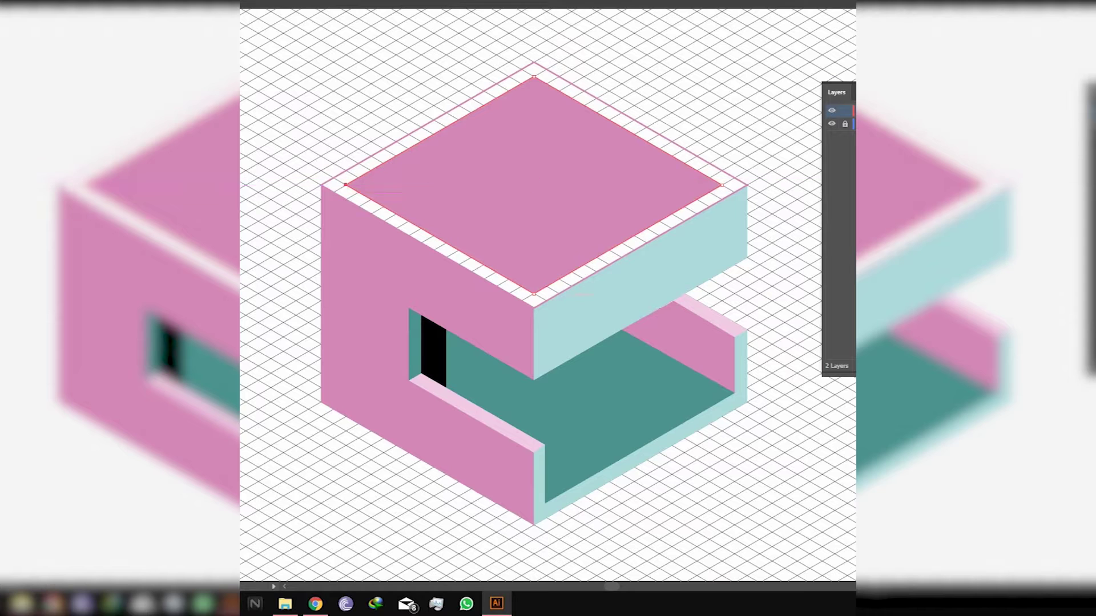
Combine the two roof rhombuses into a compound path to form a hollow rim, filled with light pink.
left_click_drag(416, 55, 343, 149)
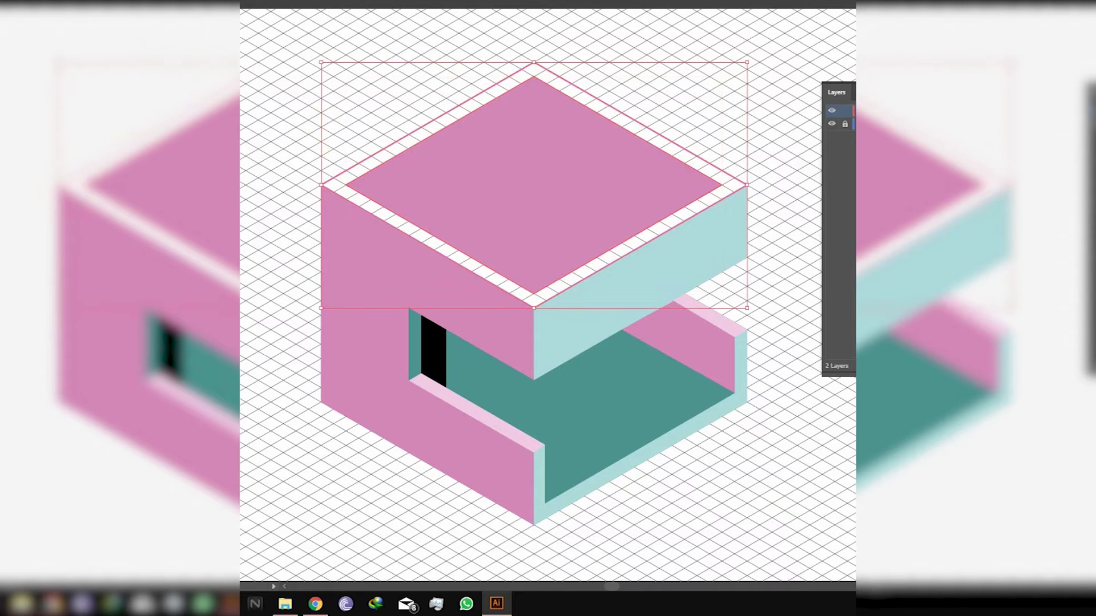
key("ctrl+z")
left_click(621, 113, "shift")
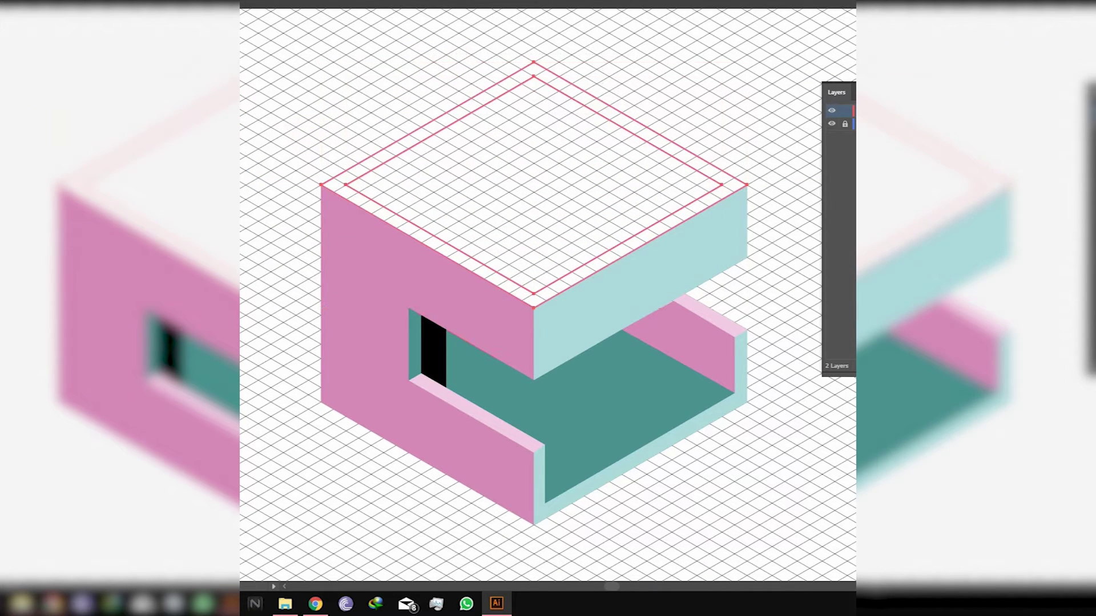
key("shift+x")
key("ctrl+8")
left_click(700, 511)
Draw the inner face of the roof rim on the pink wall's far side and fill it with light teal.
key("p")
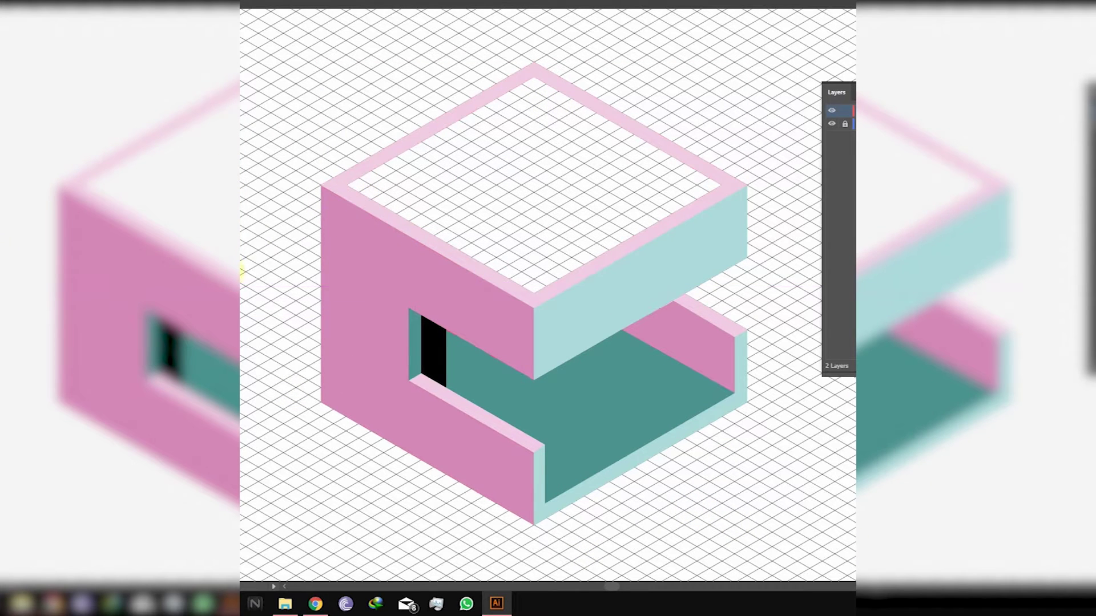
left_click(346, 185)
left_click(534, 120)
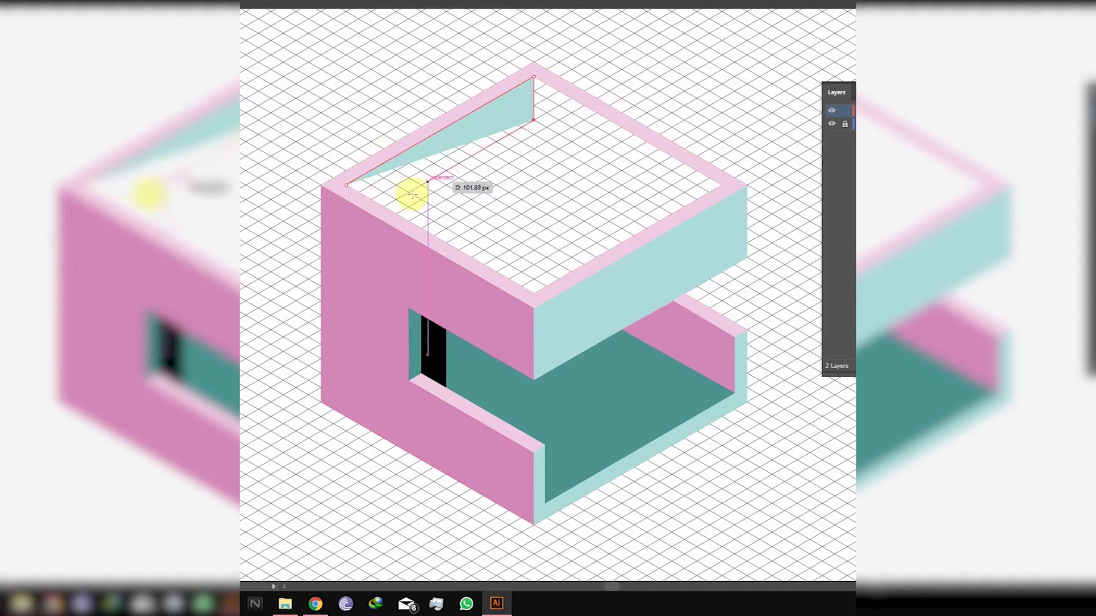
left_click(383, 207)
left_click(346, 185)
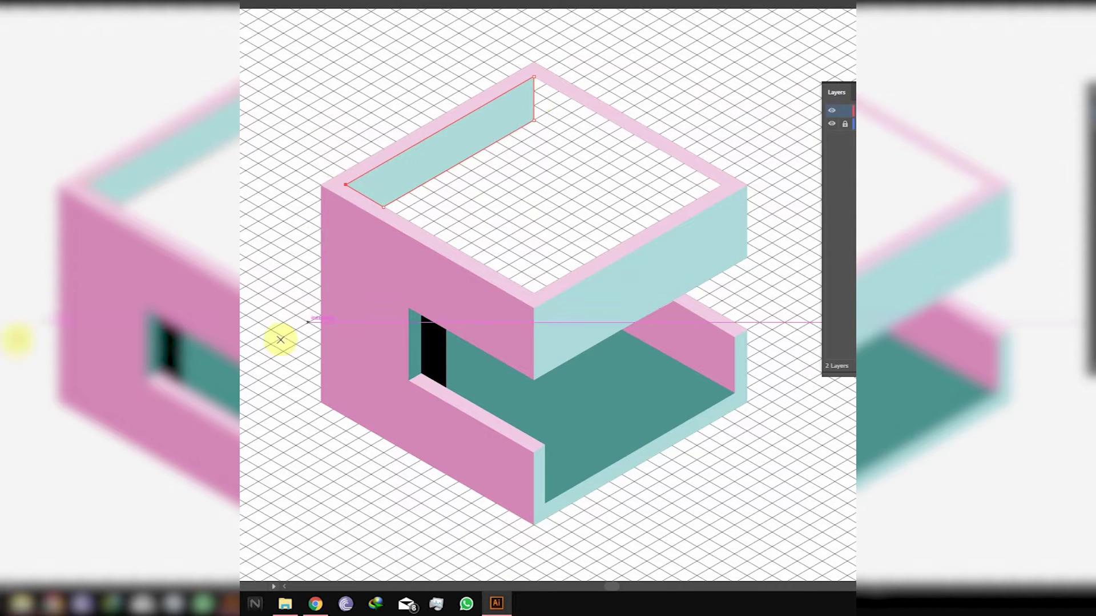
Draw the adjoining inner face from the rim's back corner along the grid and fill it with the darker pink.
left_click(534, 76)
left_click(721, 184)
left_click(685, 207)
left_click(534, 120)
left_click(533, 76)
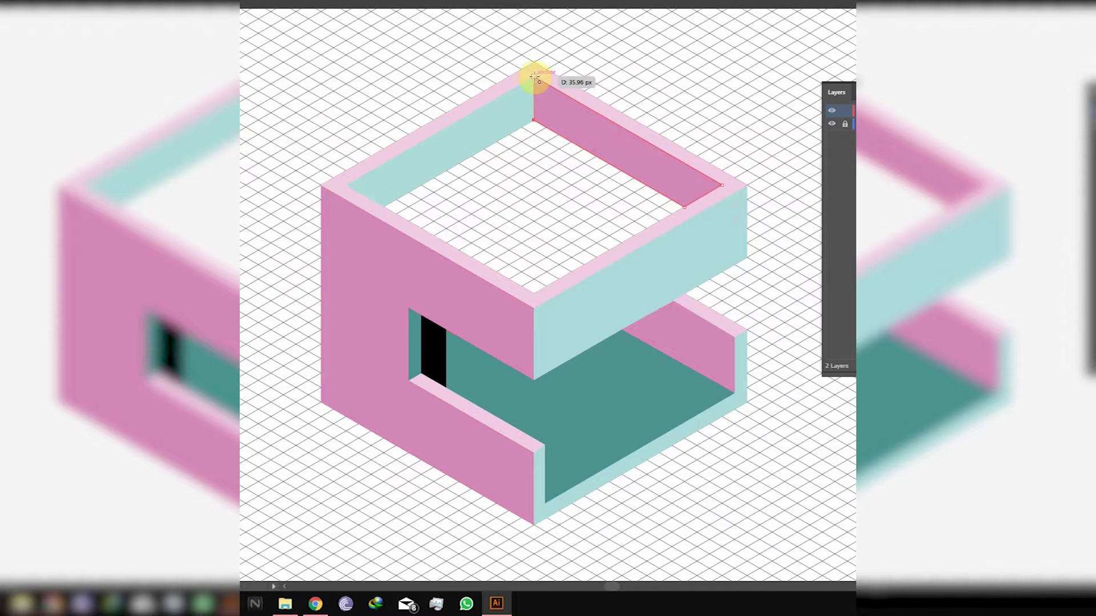
key("v")
left_click(276, 487)
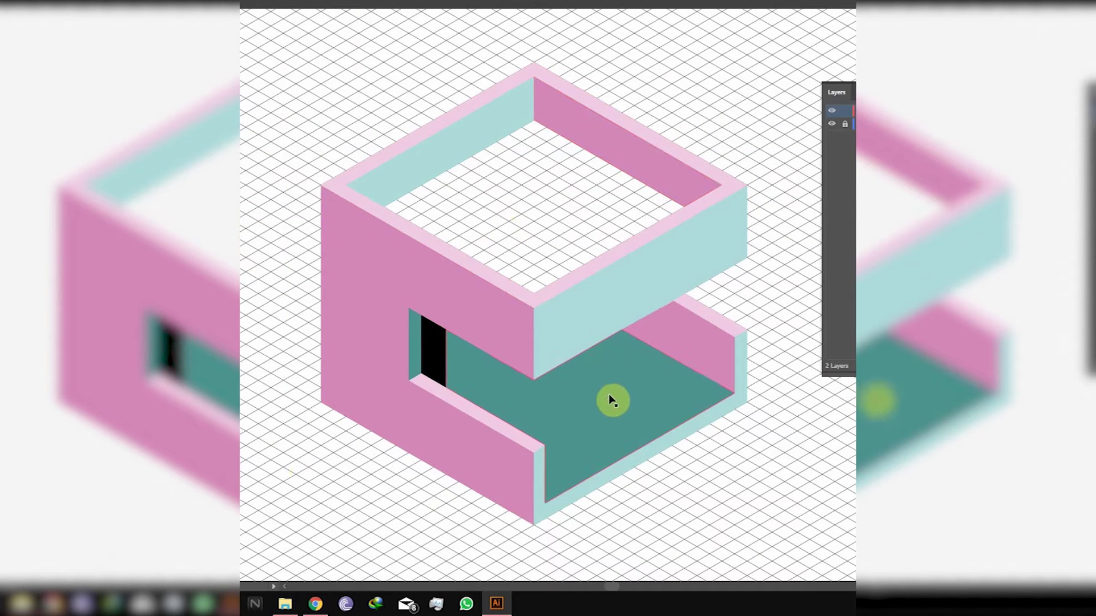
Draw the roof floor rhombus between the two inner faces and the front rim, filled with dark teal.
left_click(534, 120)
left_click(685, 207)
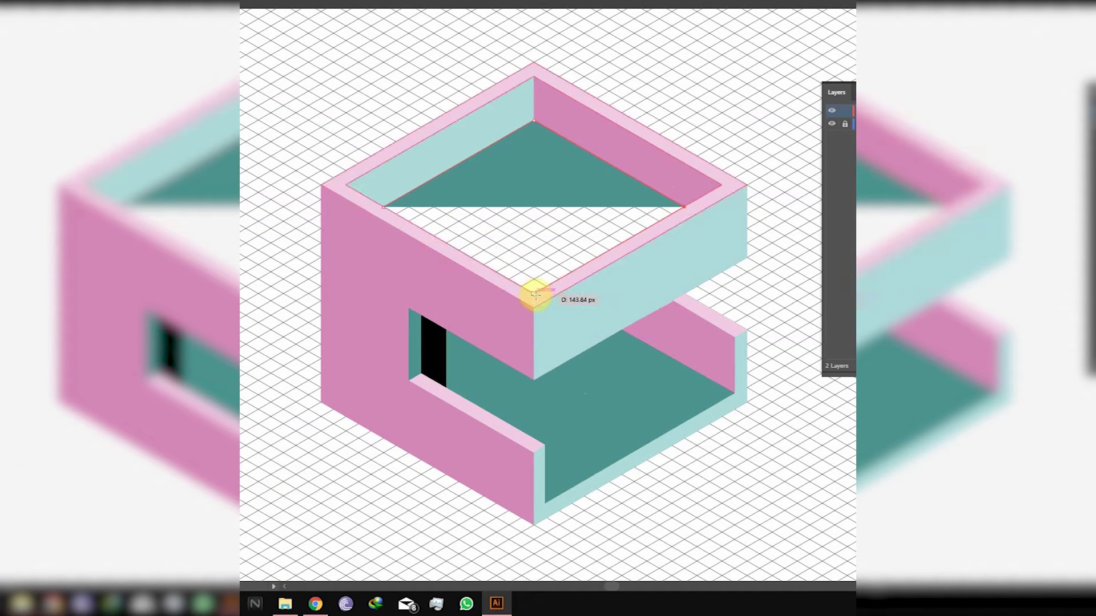
left_click(534, 293)
left_click(383, 207)
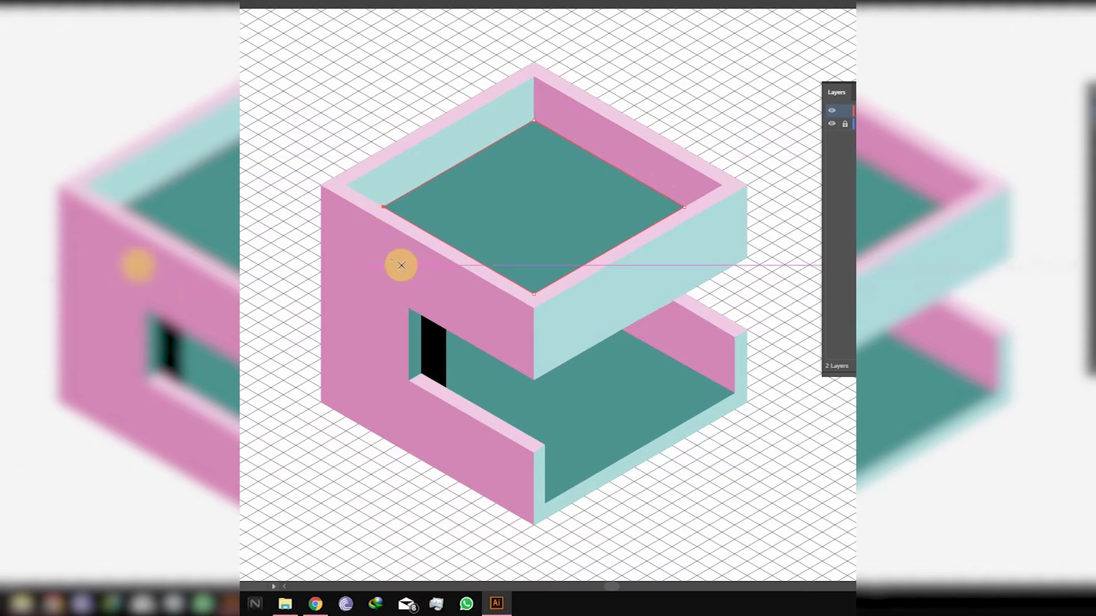
Draw a small black rhombus on the roof floor in the corner between the light teal inner face and the front rim.
left_click(383, 207)
left_click(430, 181)
left_click(469, 208)
left_click(425, 233)
left_click(384, 207)
key("ctrl+z")
key("ctrl+z")
key("ctrl+z")
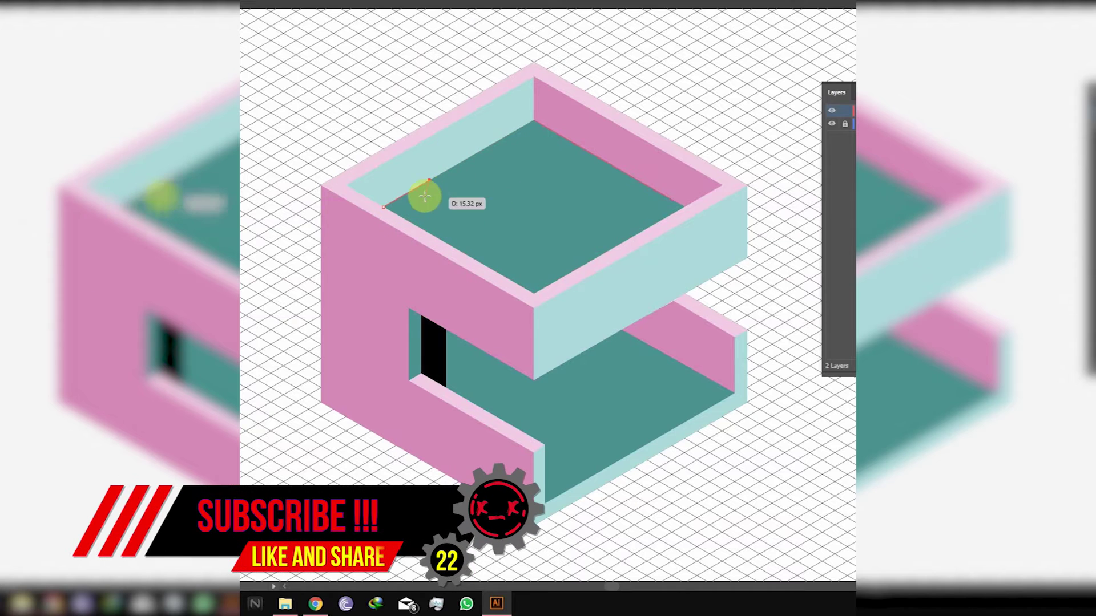
left_click(472, 207)
left_click(428, 233)
left_click(383, 207)
left_click_drag(399, 324, 384, 357)
left_click(687, 199)
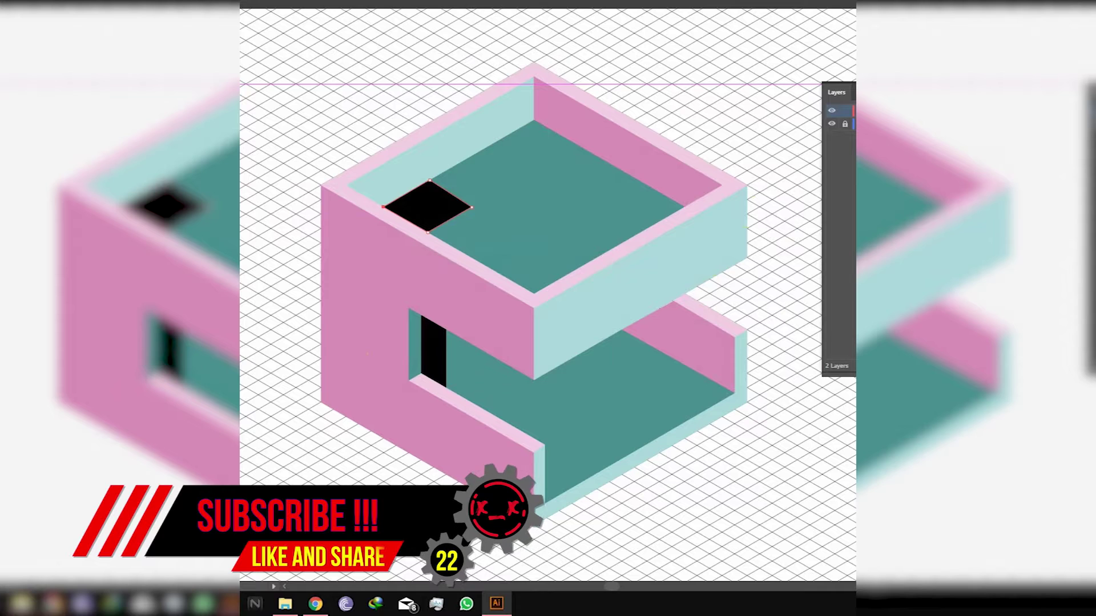
left_click(278, 276)
key("ctrl+z")
Draw a triangle over the half of the black rhombus facing the roof's centre and fill it with a very dark teal.
left_click(430, 180)
left_click(427, 233)
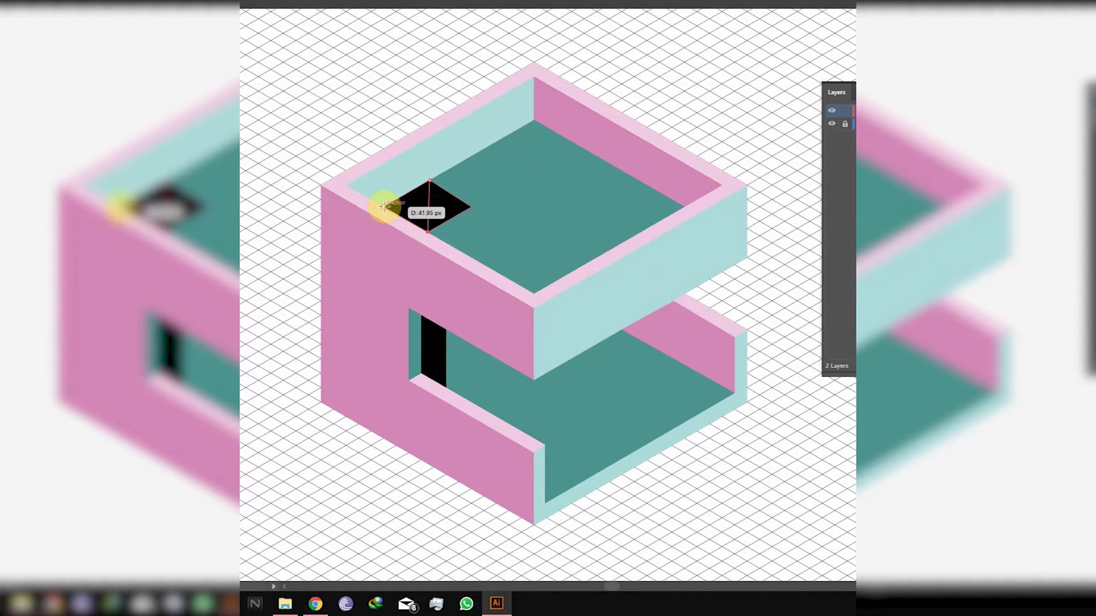
left_click(471, 207)
left_click(430, 180)
key("i")
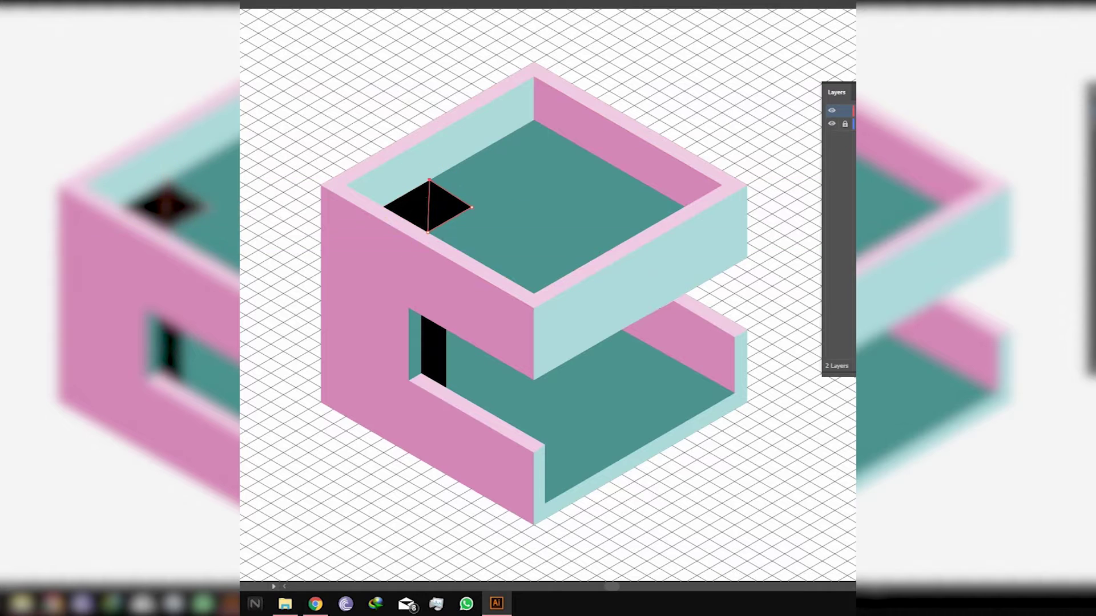
left_click(246, 239)
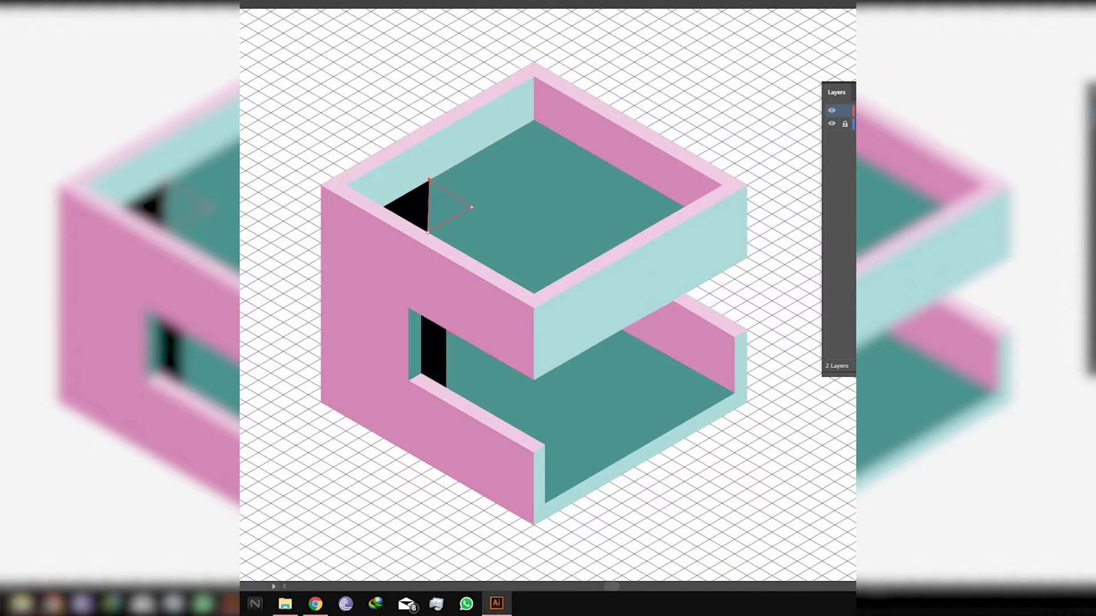
key("ctrl+z")
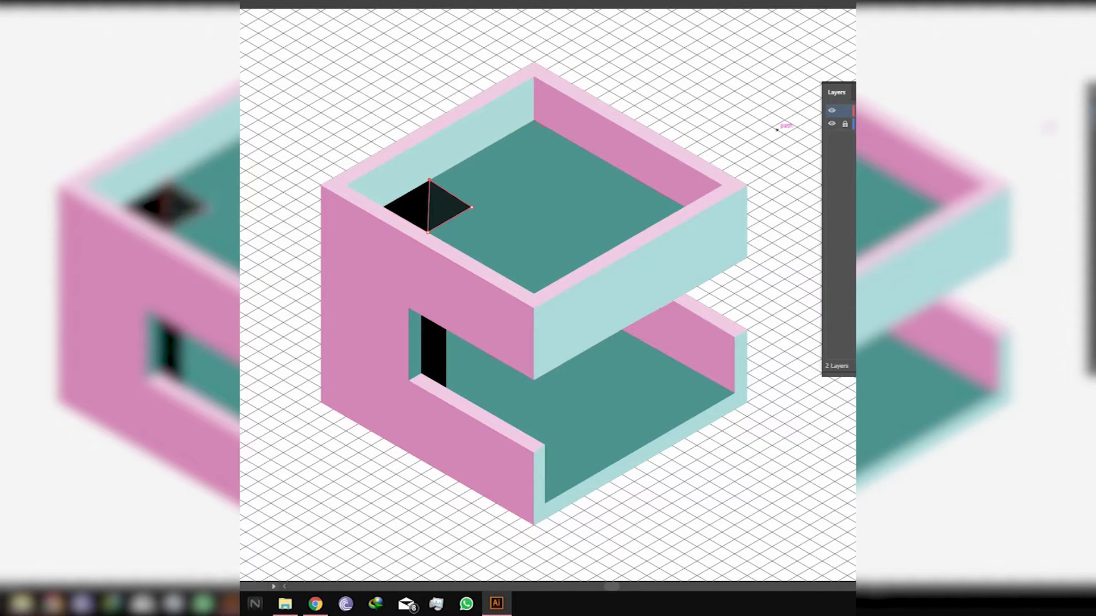
Undo the black rhombus and the very dark teal triangle drawn on the roof floor.
key("ctrl+z")
key("ctrl+z")
key("ctrl+z")
key("ctrl+z")
key("ctrl+z")
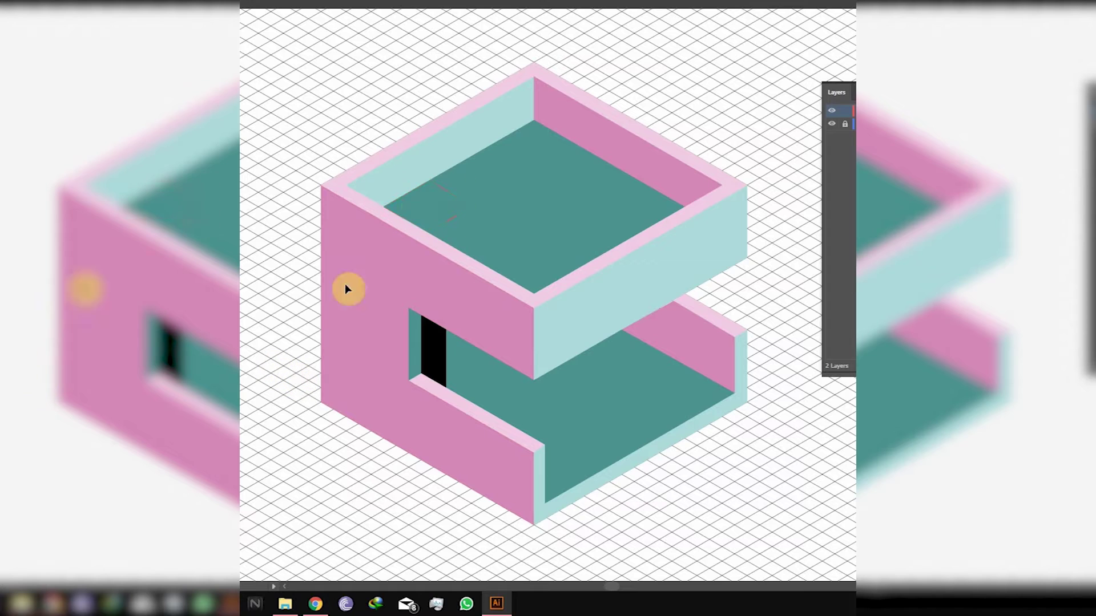
Redraw the black rhombus on the roof floor in the corner between the light teal inner face and front rim, and make it semi-transparent.
left_click(383, 207)
left_click(429, 181)
left_click_drag(468, 263, 401, 352)
left_click(669, 201)
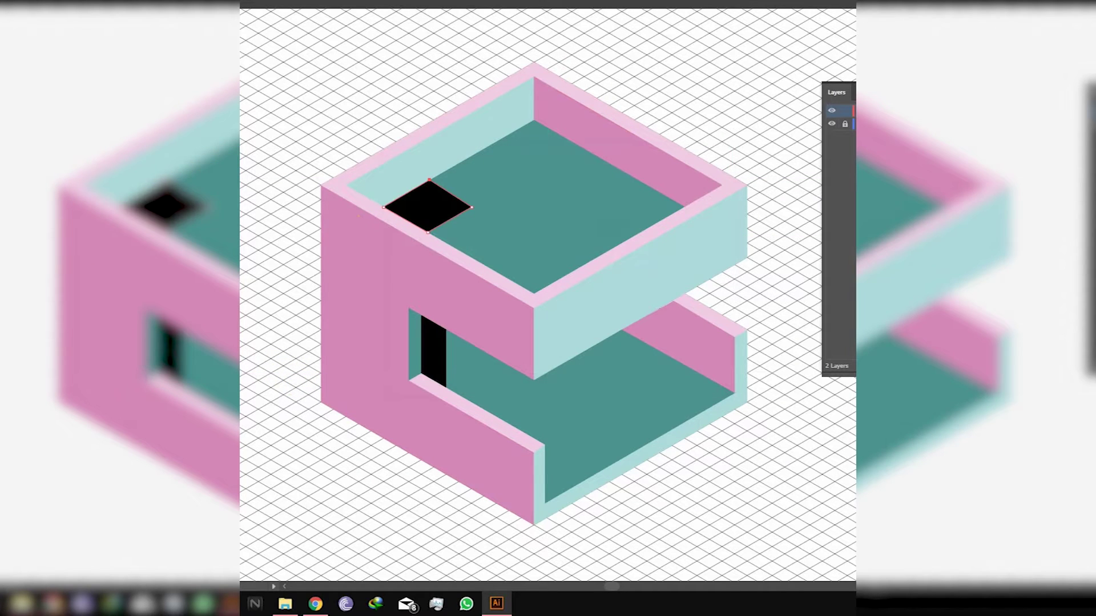
key("Return")
key("v")
left_click(260, 254)
Draw a black triangle over the half of the roof rhombus facing the roof's centre and make it semi-transparent.
key("p")
left_click(429, 180)
left_click(428, 232)
left_click(471, 207)
left_click(430, 180)
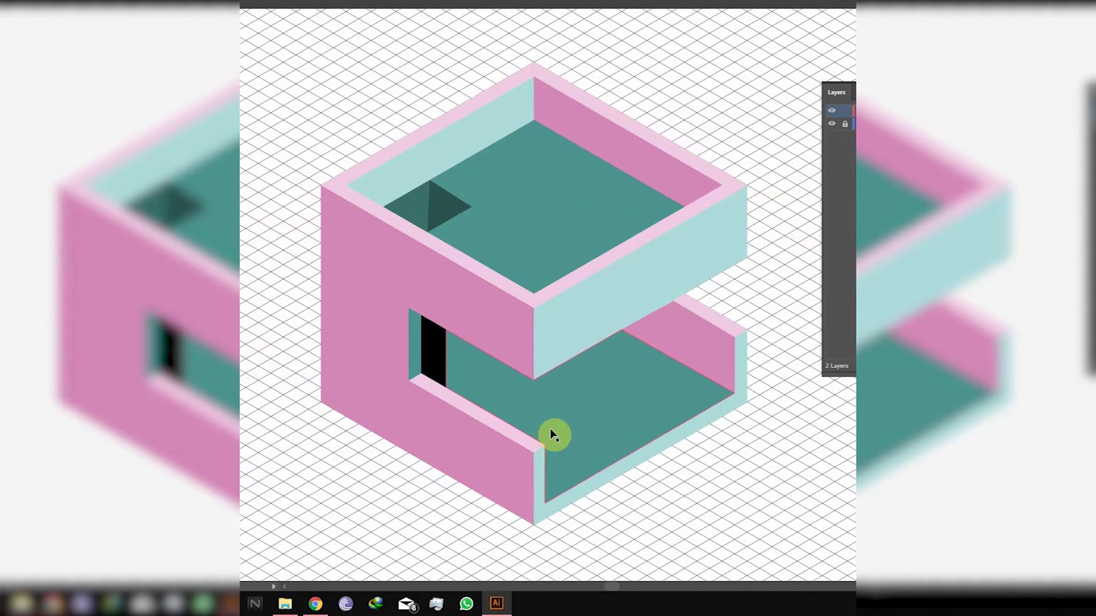
Draw a black shadow parallelogram on the light pink window sill beside the black opening and make it semi-transparent.
scroll(419, 381, "up", 2)
key("p")
left_click(398, 380)
left_click(423, 365)
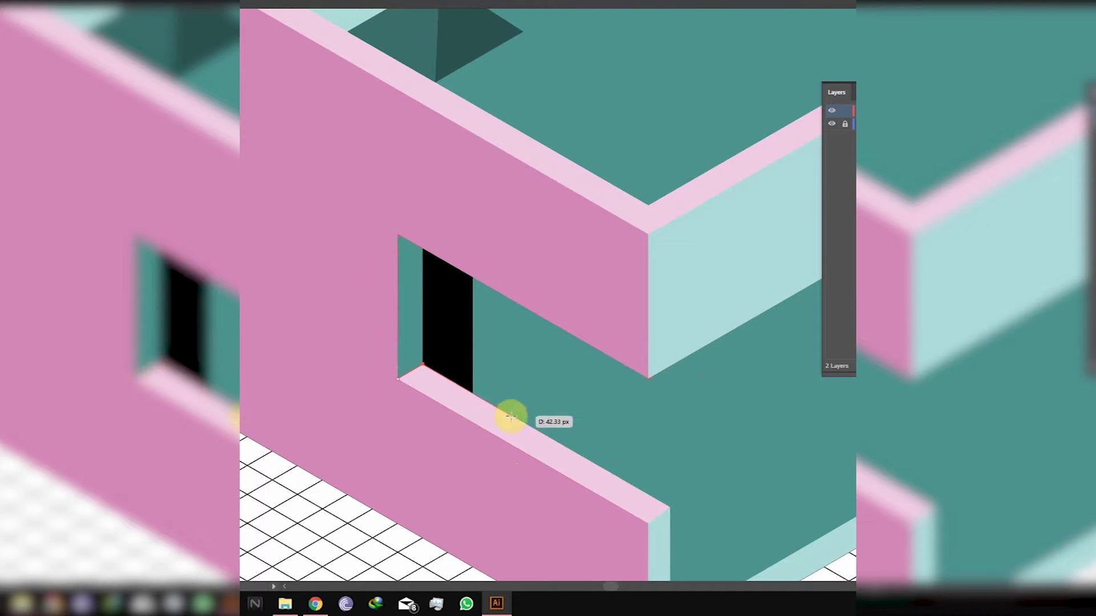
left_click(511, 416)
left_click(487, 431)
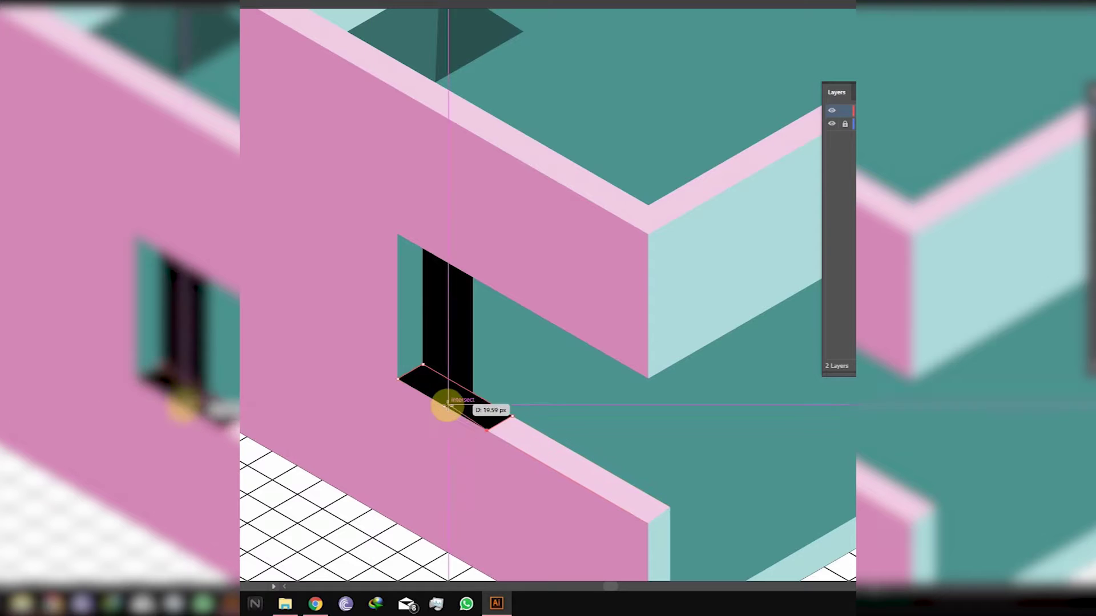
left_click(398, 380)
Start a black shadow outline across the top of the low back wall and down its inner face to the floor.
scroll(472, 498, "down", 4)
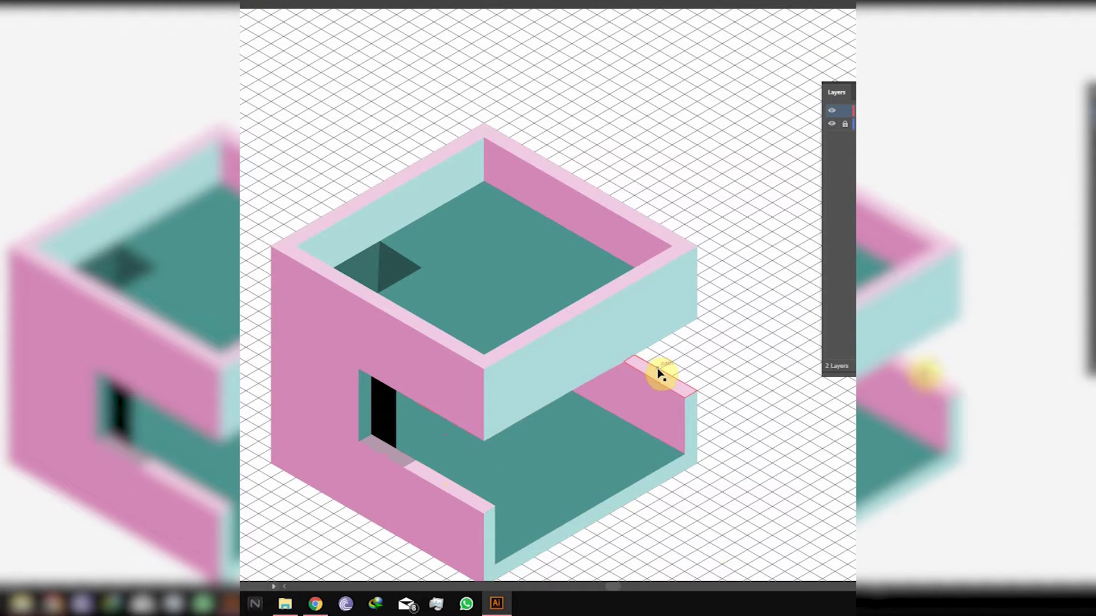
left_click(635, 356)
left_click(660, 369)
left_click(647, 375)
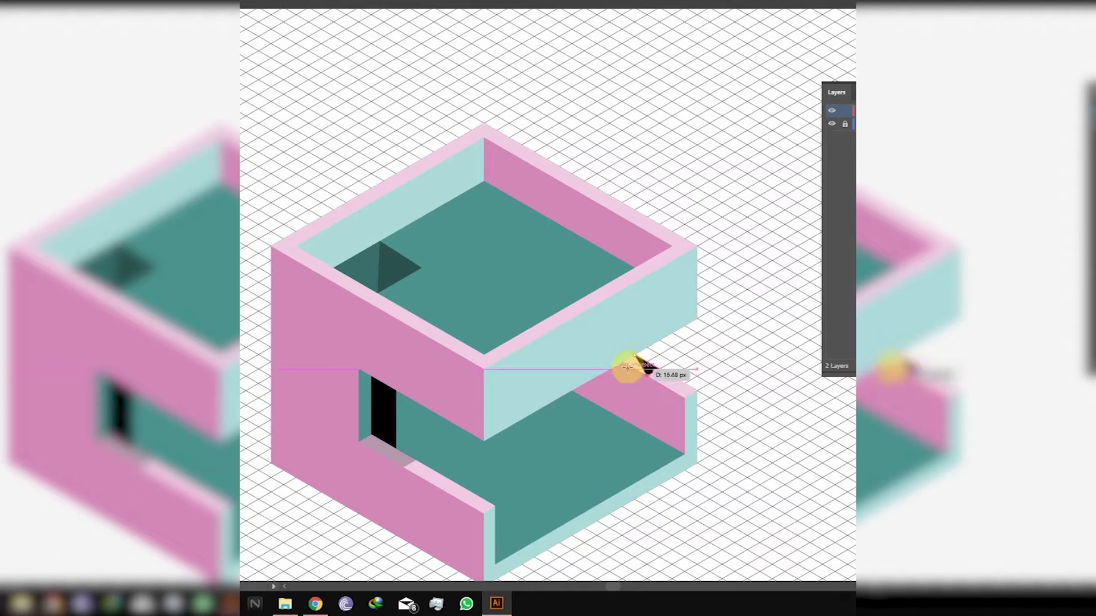
left_click(647, 433)
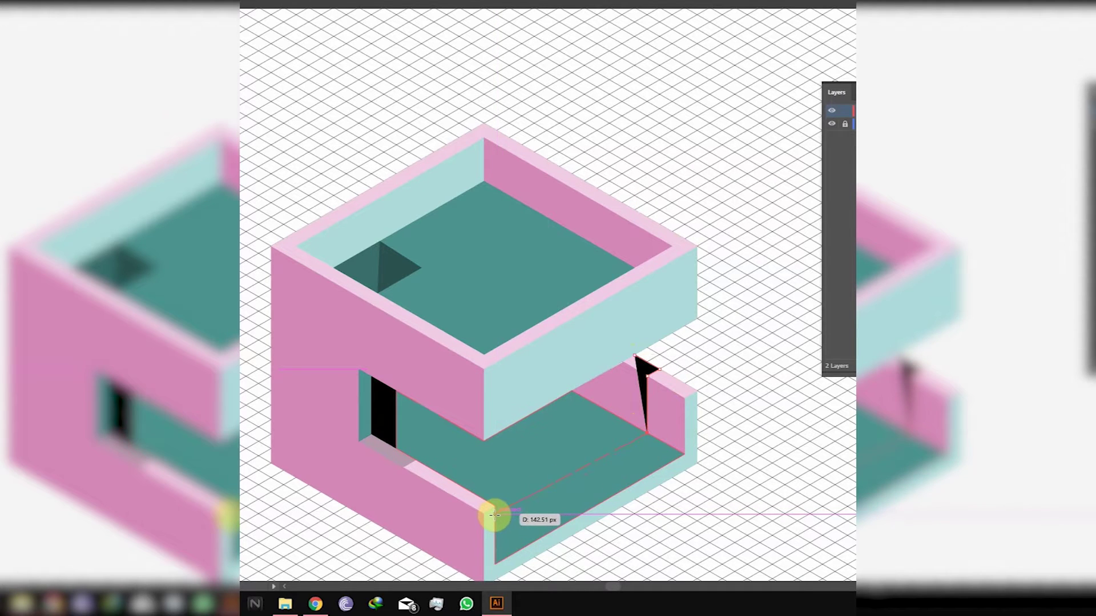
scroll(494, 523, "up", 3)
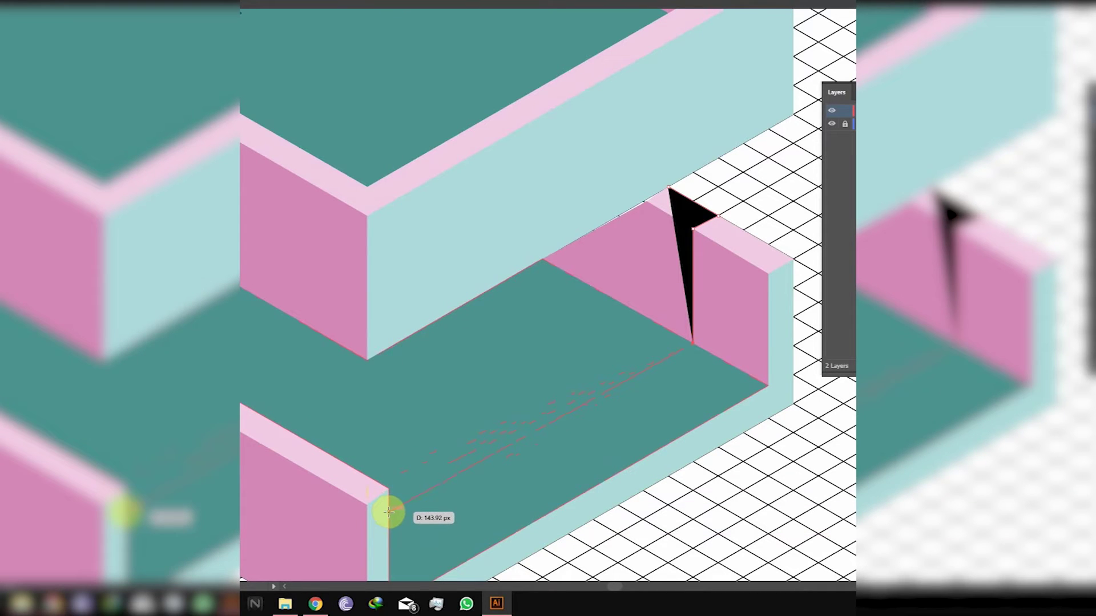
left_click(388, 512)
left_click(388, 489)
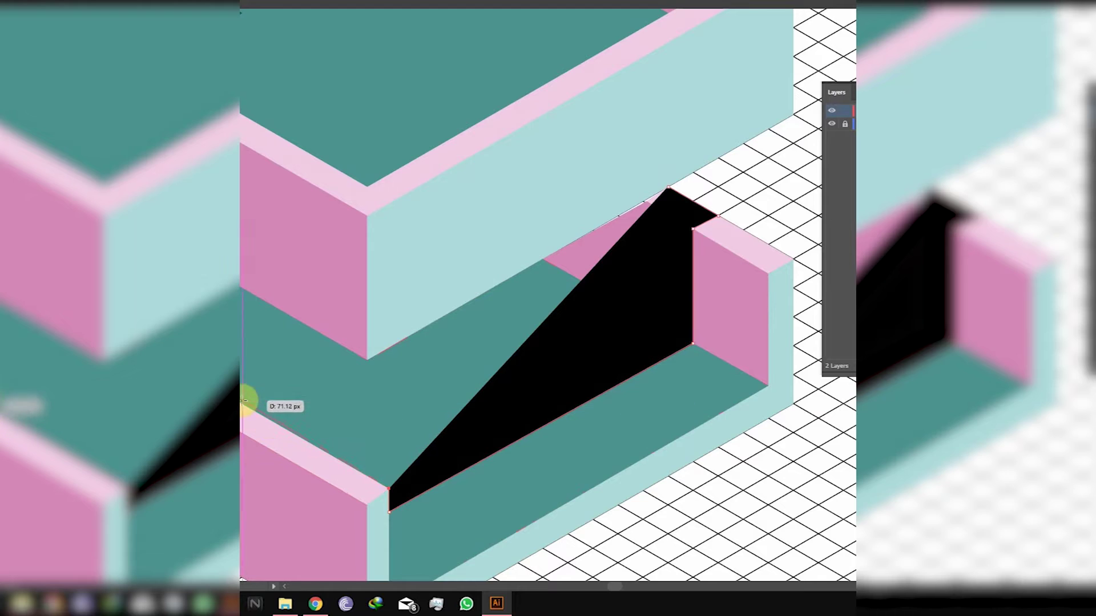
scroll(244, 401, "left", 5)
scroll(497, 413, "right", 3)
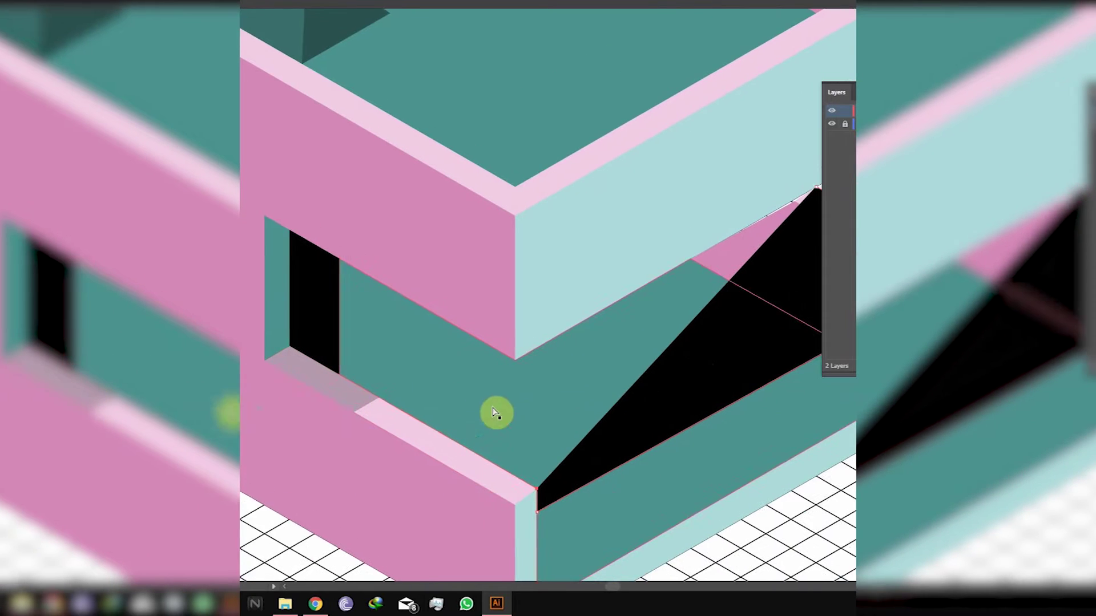
key("ctrl+z")
key("ctrl+z")
Complete the back wall's shadow along the floor edge and the overhang's lower edge, and make it semi-transparent.
left_click(601, 259)
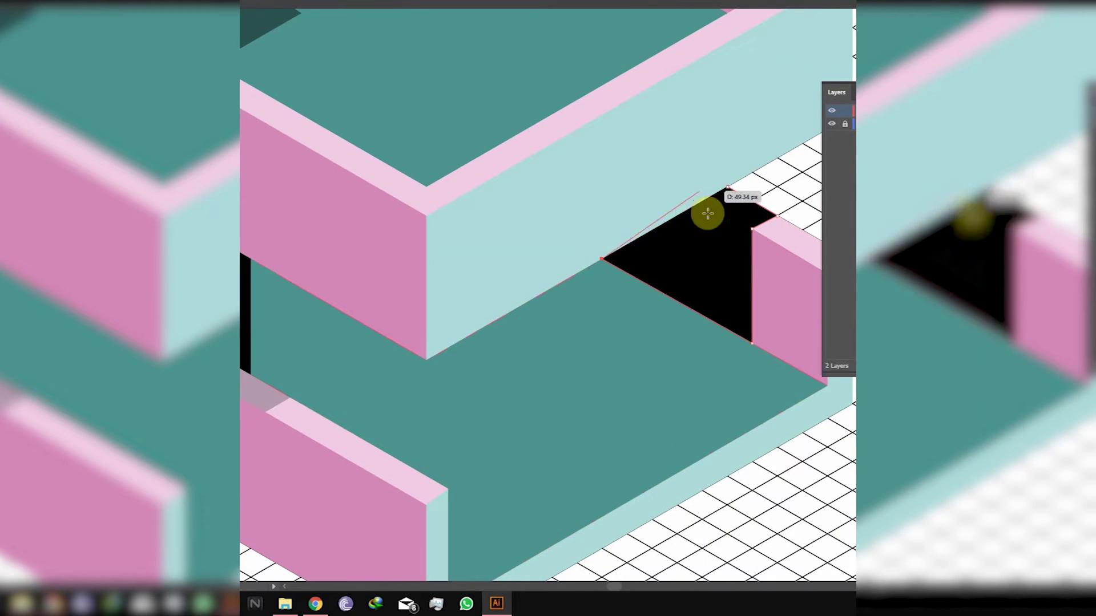
left_click(703, 200)
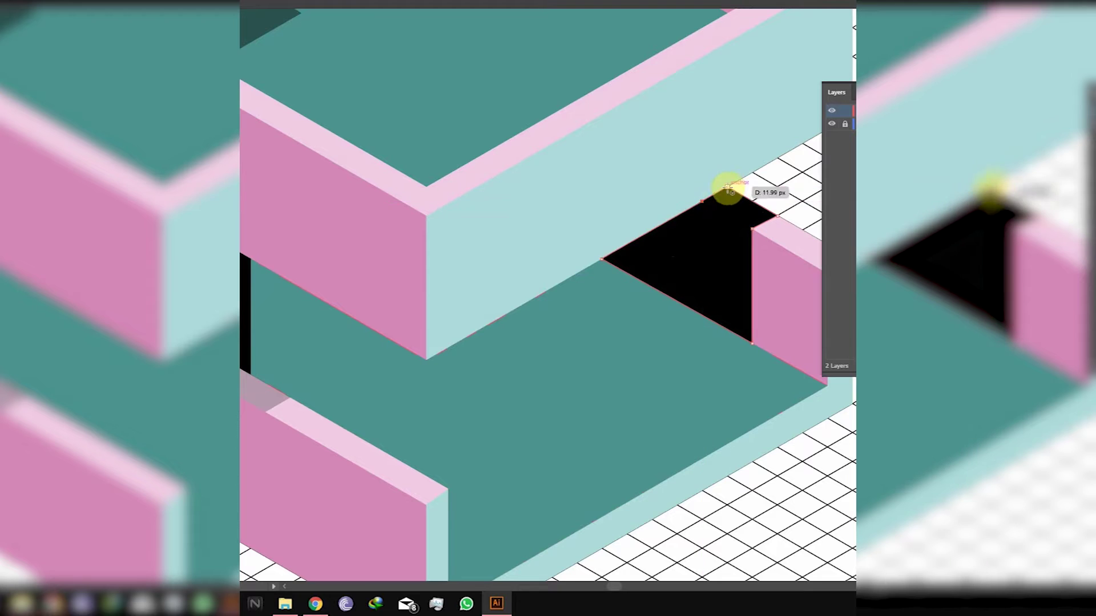
key("Return")
left_click(820, 466)
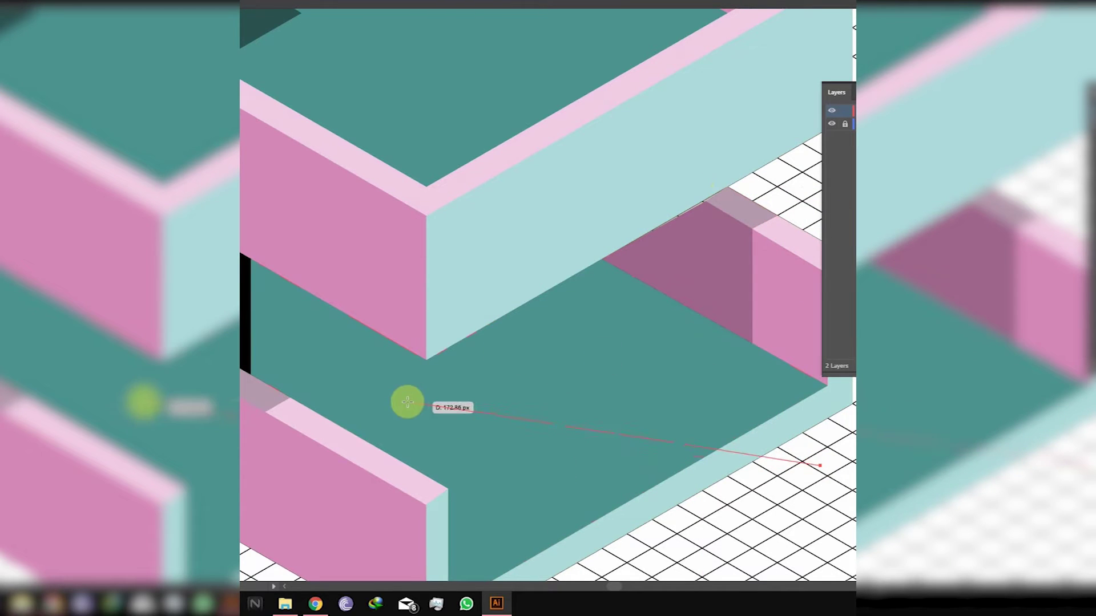
key("v")
left_click(455, 491)
key("p")
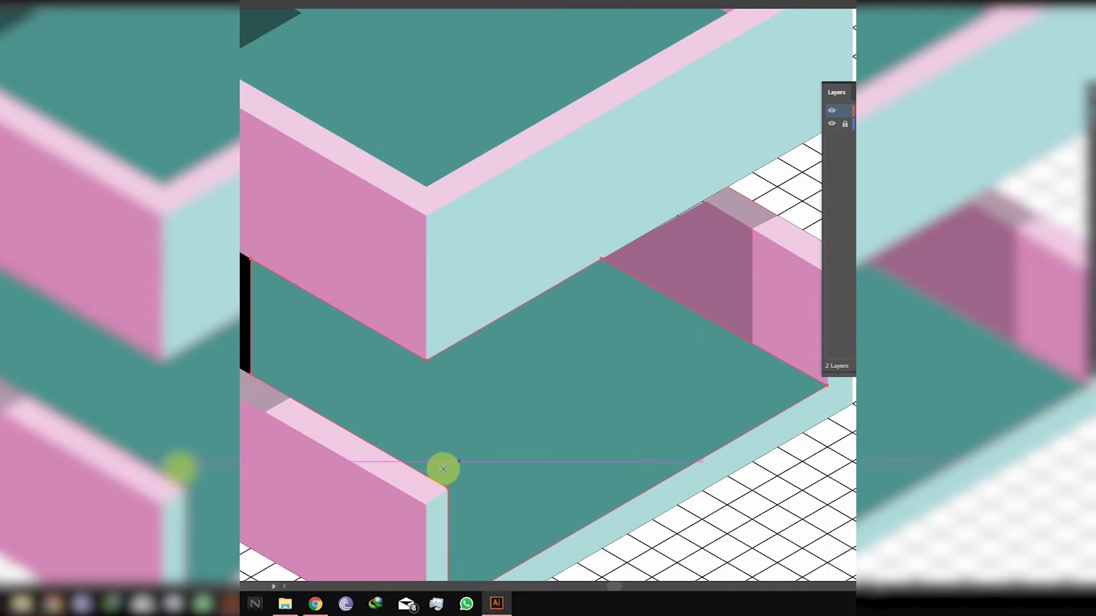
left_click(447, 490)
key("ctrl+z")
key("v")
left_click(700, 561)
Draw a shadow polygon over the lower floor beneath the overhang, from the front wall's sill to the back wall's base.
left_click_drag(428, 473, 702, 317)
left_click(702, 316)
left_click(601, 260)
left_click(426, 360)
left_click(251, 260)
left_click(252, 375)
left_click(426, 476)
double_click(855, 79)
left_click(398, 350)
left_click(689, 199)
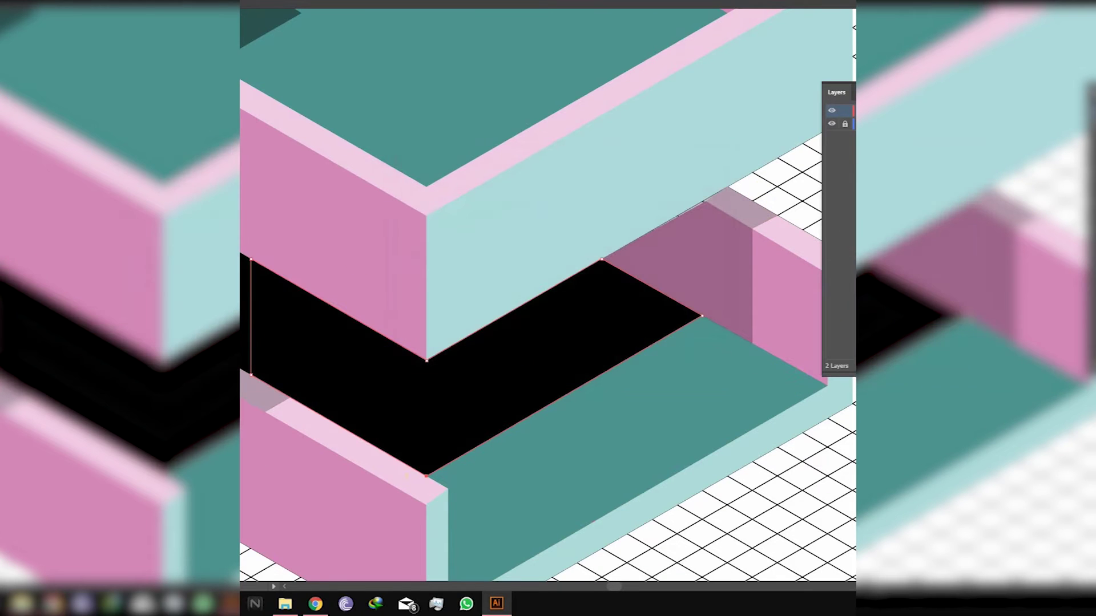
key("Return")
key("v")
left_click(727, 509)
scroll(525, 460, "down", 2)
scroll(679, 489, "up", 2)
left_click(443, 470)
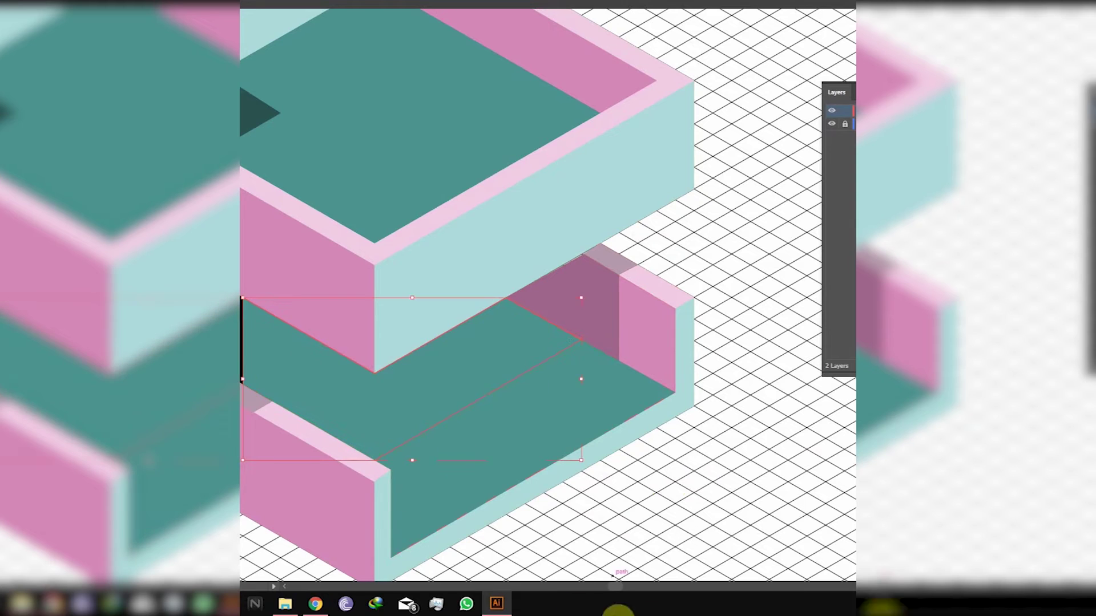
scroll(619, 363, "down", 3)
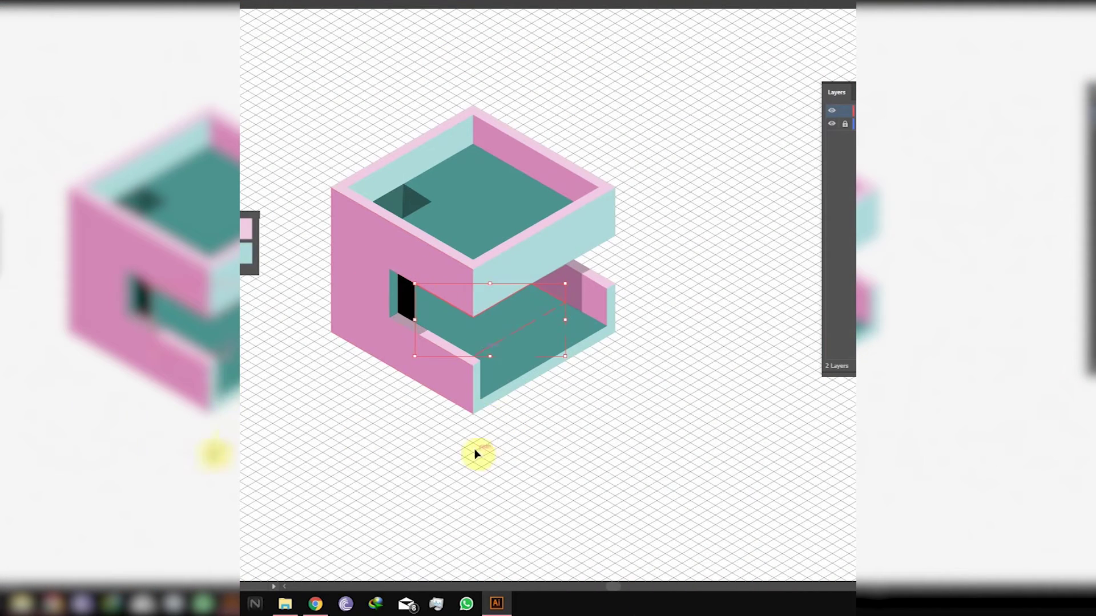
Outline a thin L-shaped stair base along the grid, extending from the pink wall's lower outer corner and rising at its far end.
scroll(334, 287, "up", 5)
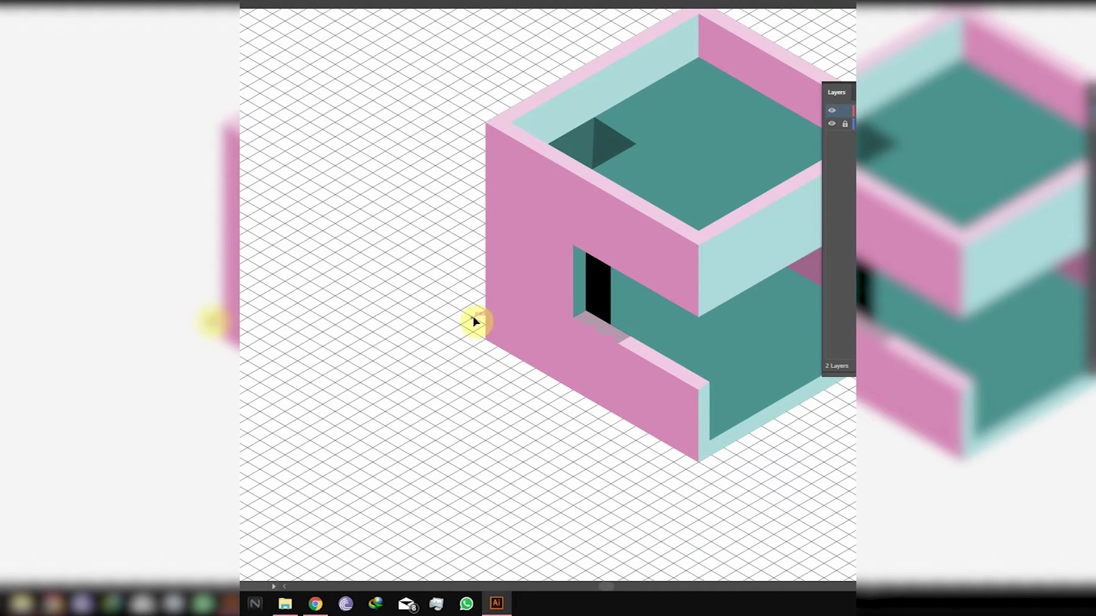
left_click(516, 306)
key("p")
left_click(485, 340)
left_click(385, 281)
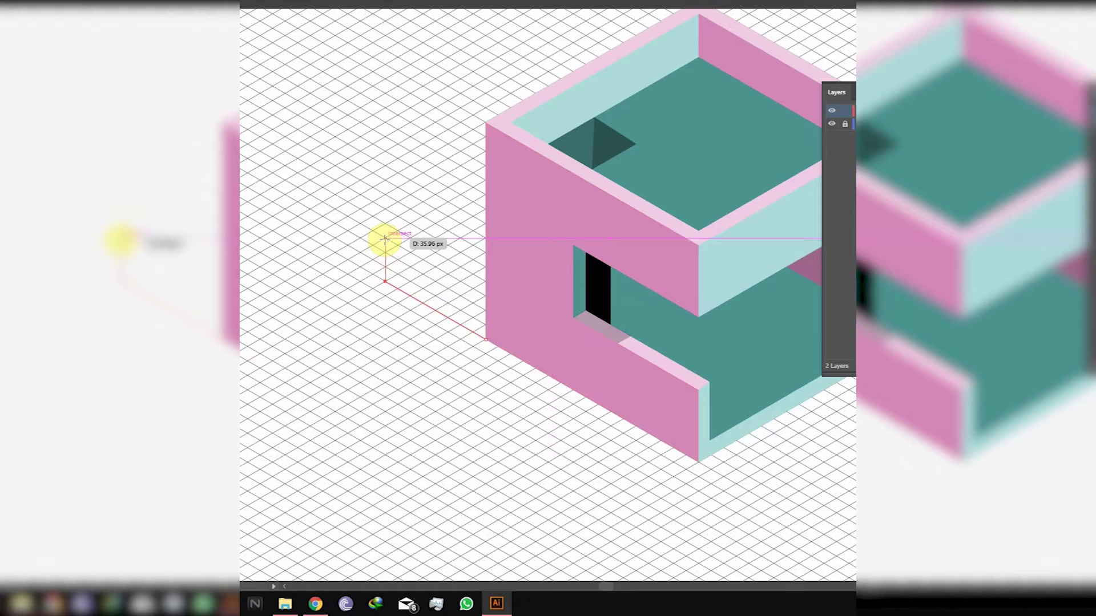
left_click(385, 238)
left_click(447, 129)
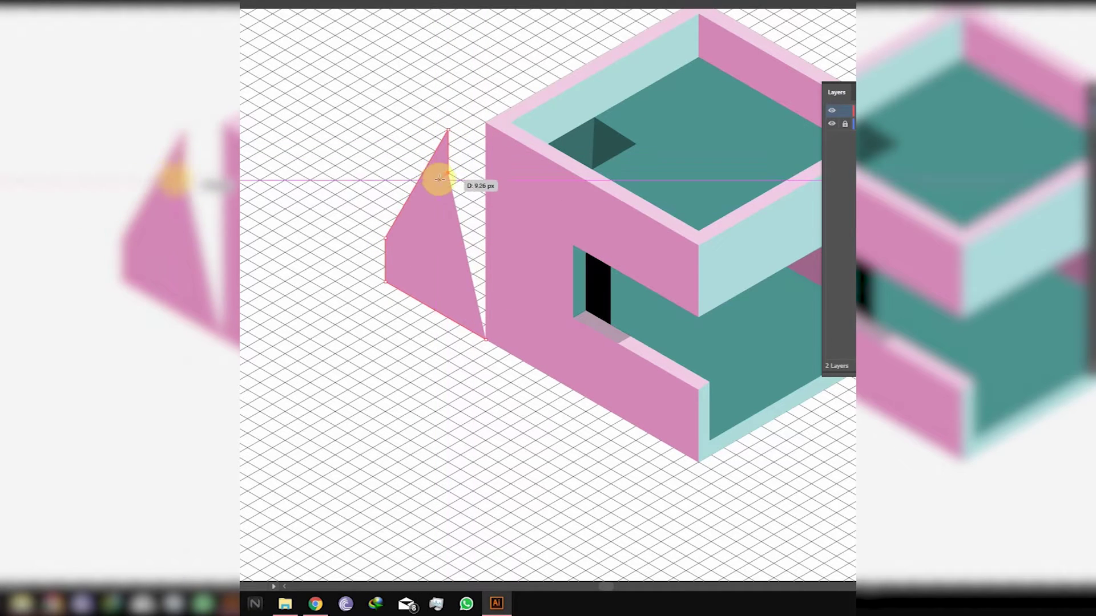
key("ctrl+z")
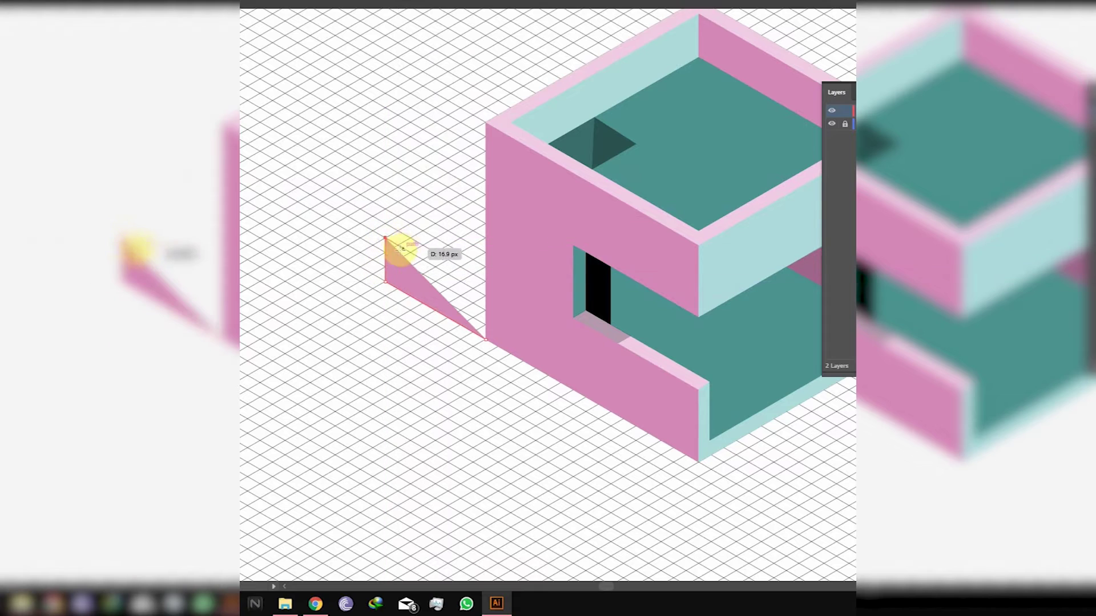
left_click(398, 245)
left_click(398, 274)
left_click(489, 326)
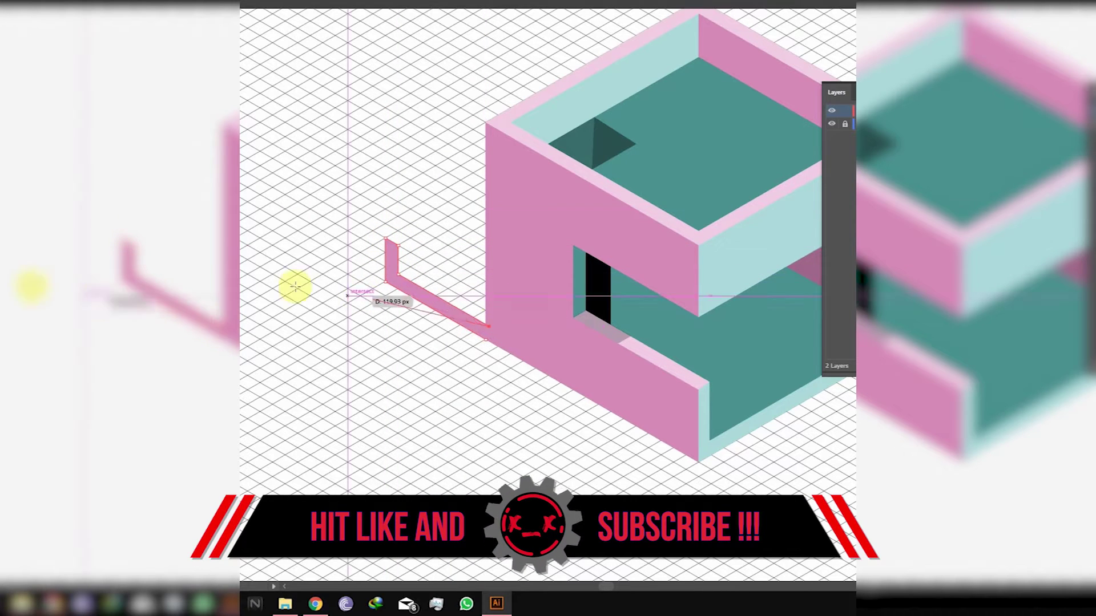
Correct the stair base's inner end, close the outline at the wall corner and fill it with the wall's pink.
key("shift+x")
key("shift+x")
key("ctrl+z")
key("ctrl+z")
key("ctrl+z")
left_click(487, 339)
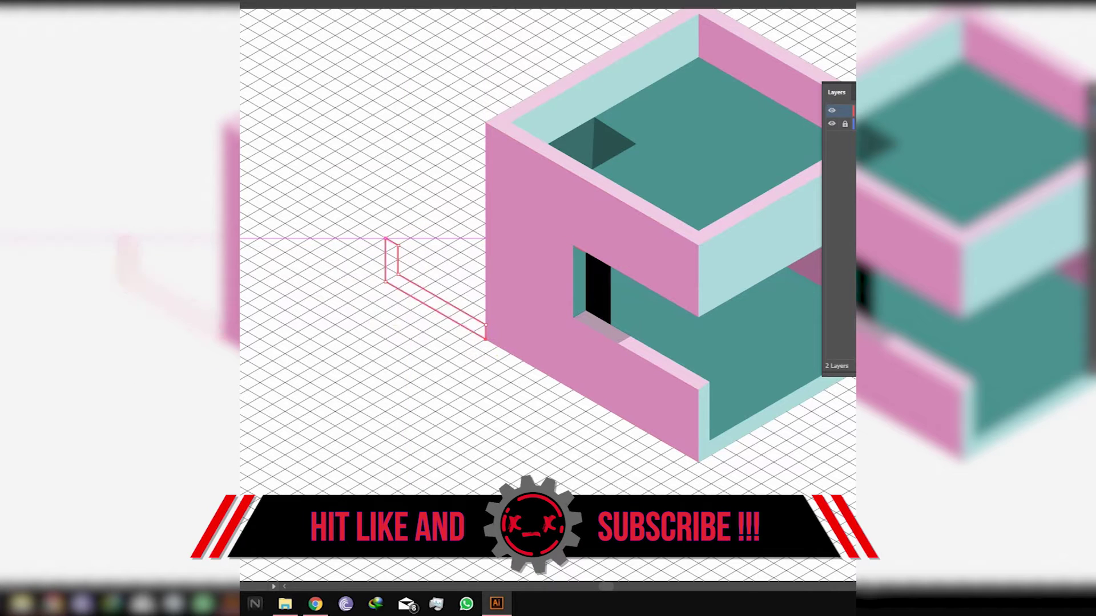
key("i")
left_click(545, 152)
left_click(493, 209)
left_click(300, 255, "ctrl")
Draw the first stair tread as a parallelogram along the stair base's inner edge, filled with the rim's light pink.
key("p")
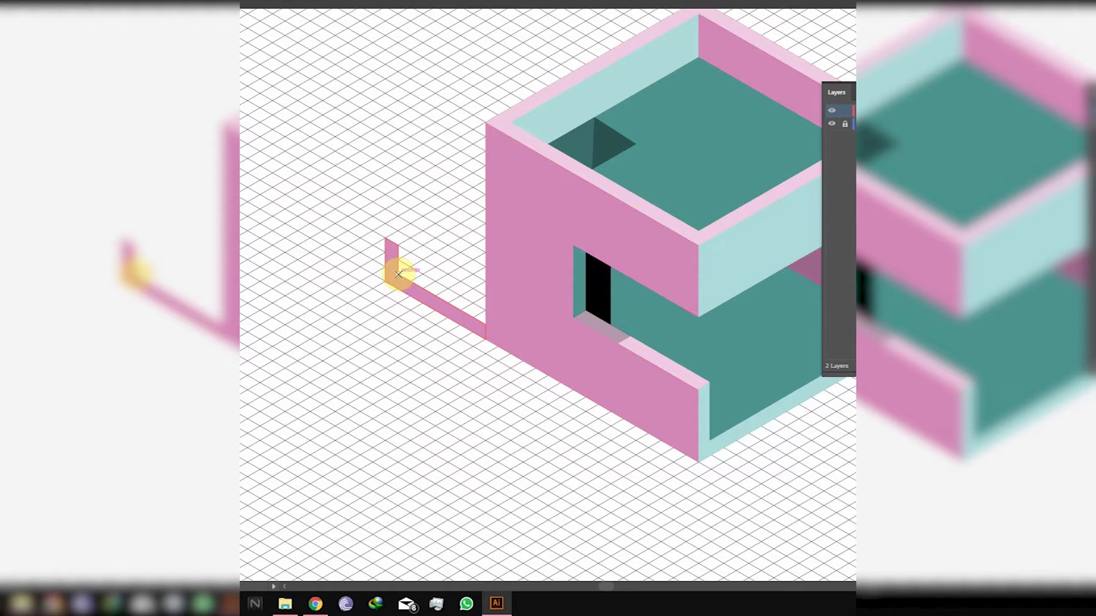
left_click(410, 268)
left_click(486, 312)
left_click(486, 325)
left_click(398, 274)
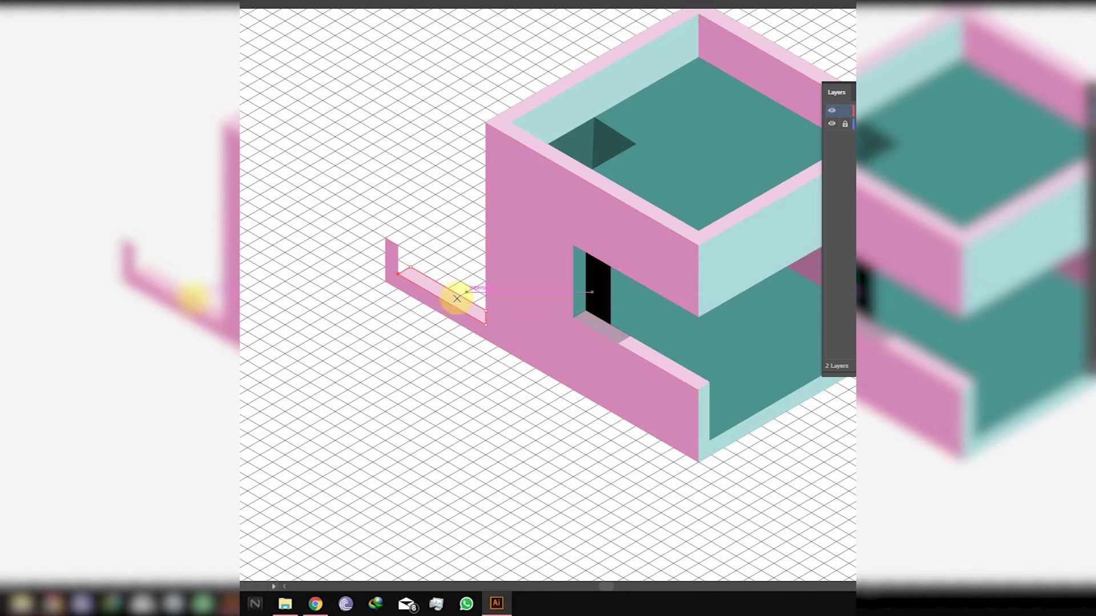
Draw the first stair riser rising from the back edge of the first tread, filled with the wall's pink.
left_click(410, 266)
left_click(410, 252)
left_click(485, 295)
left_click(486, 311)
left_click(411, 266)
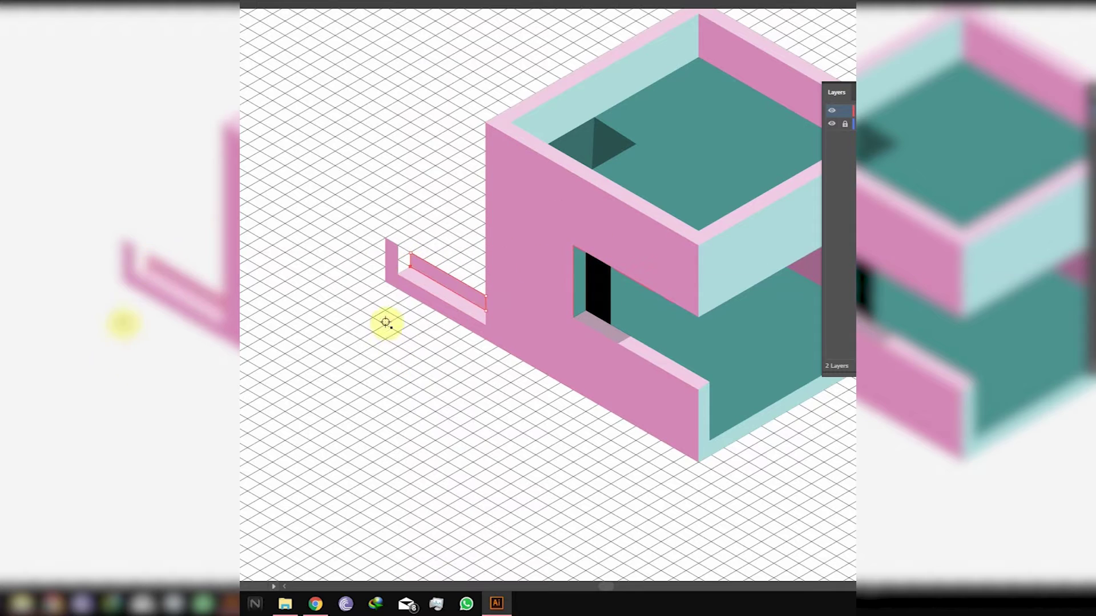
Draw the second stair tread behind the first riser's upper edge and fill it with the light pink sampled from the first tread.
left_click(423, 245)
left_click(486, 282)
left_click(485, 296)
left_click(410, 251)
key("v")
key("i")
left_click(426, 304)
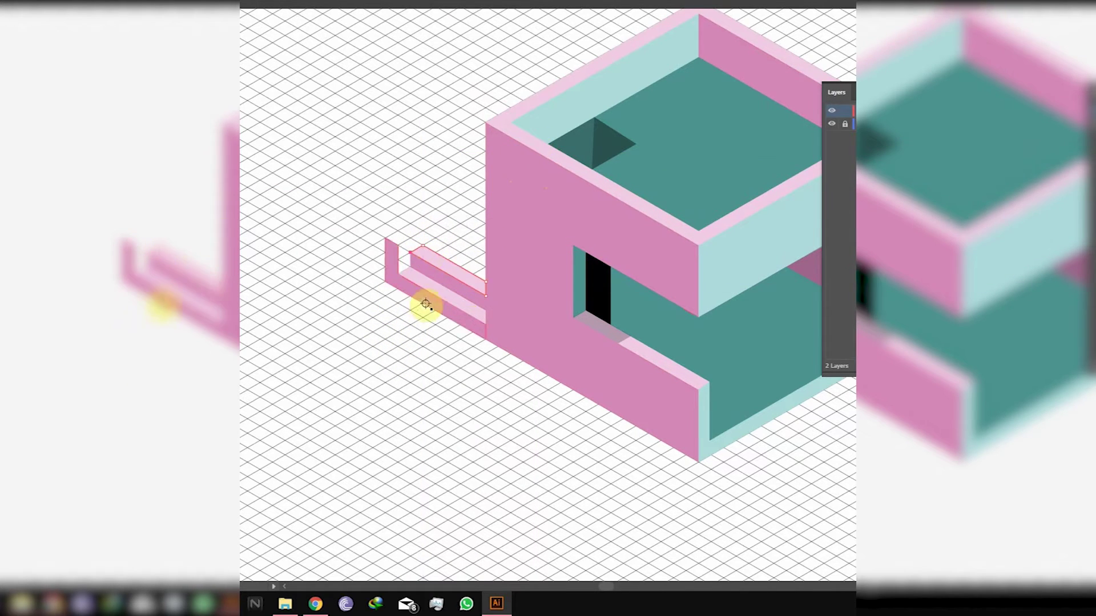
Draw the second stair riser above the second tread, ending at the building wall and filled with the wall's pink.
left_click(485, 267)
left_click(486, 281)
left_click(424, 232)
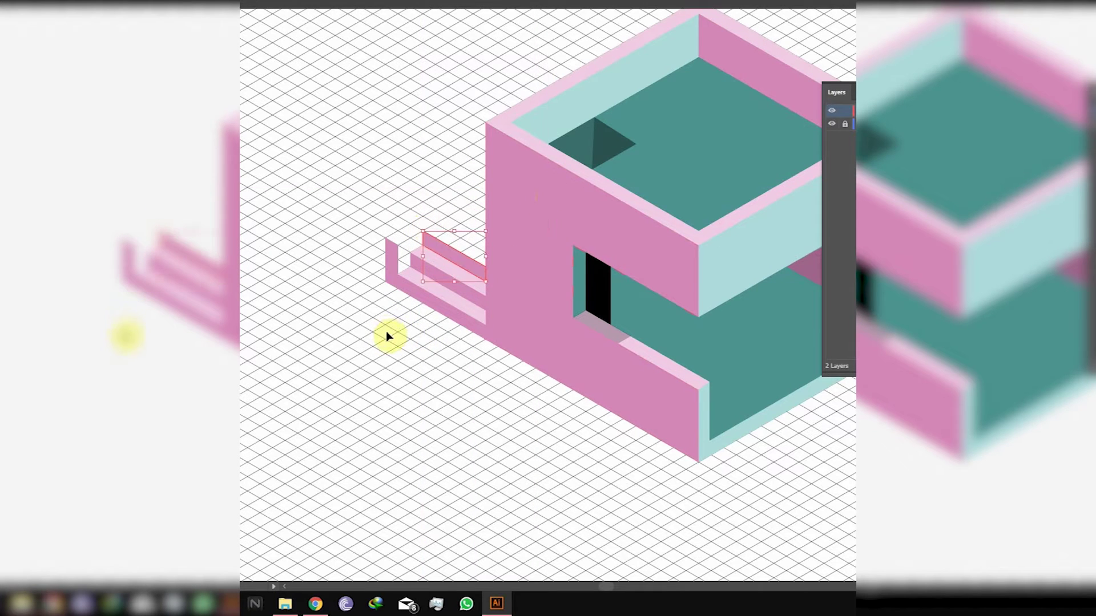
Draw the third stair tread from the second riser's upper edge and fill it with the existing treads' light pink.
left_click(423, 230)
left_click(436, 224)
left_click(485, 253)
left_click(486, 266)
left_click(423, 231)
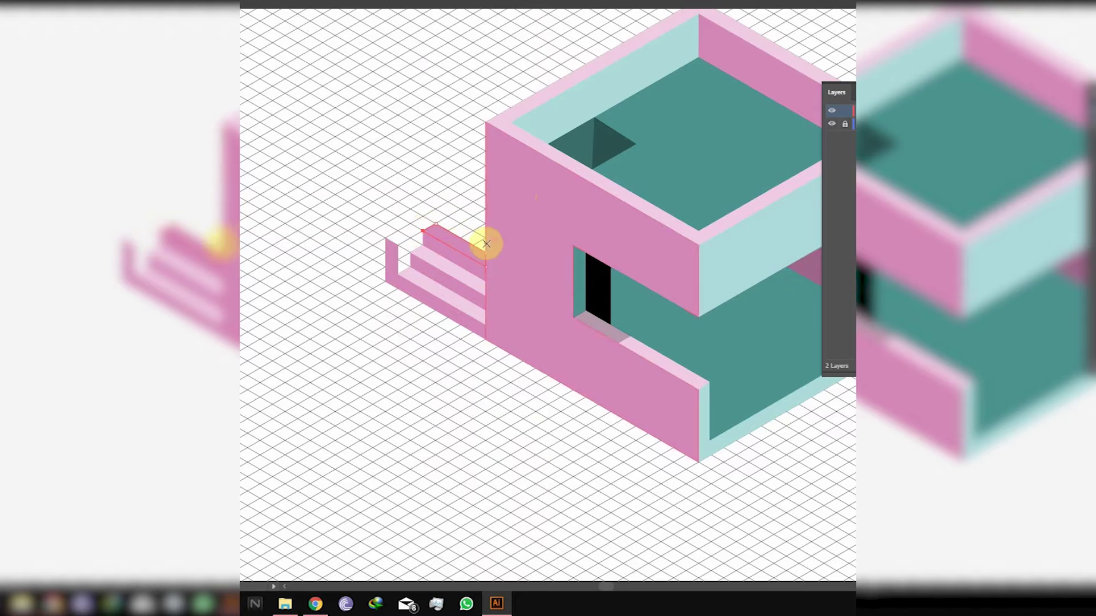
left_click(425, 280)
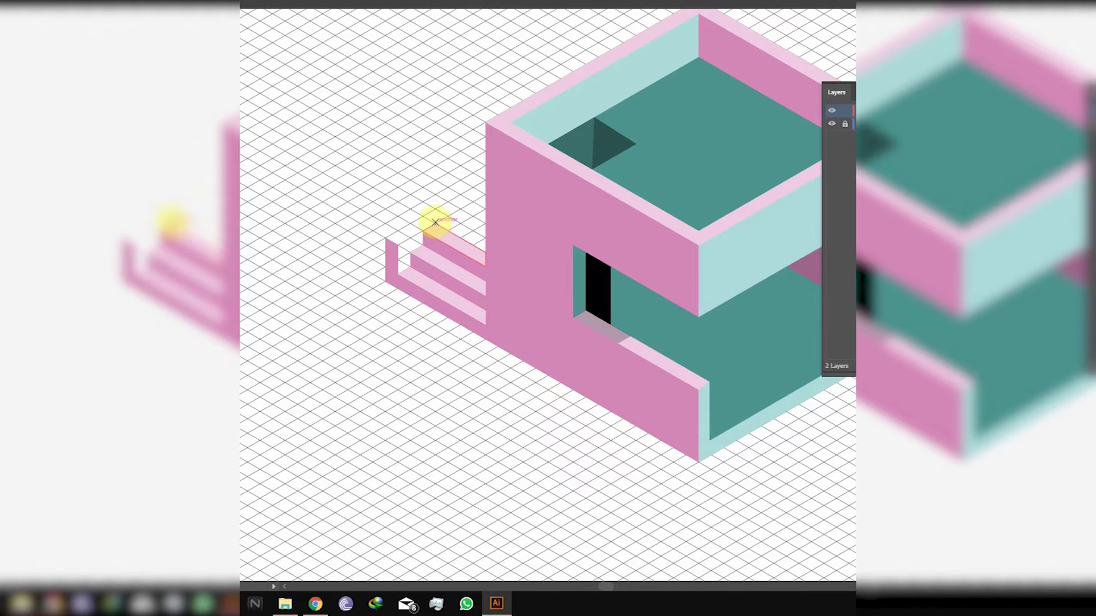
Draw the third stair riser above the third tread and fill it with the pink sampled from the building wall.
left_click(436, 209)
left_click(486, 238)
left_click(486, 253)
left_click(437, 224)
key("i")
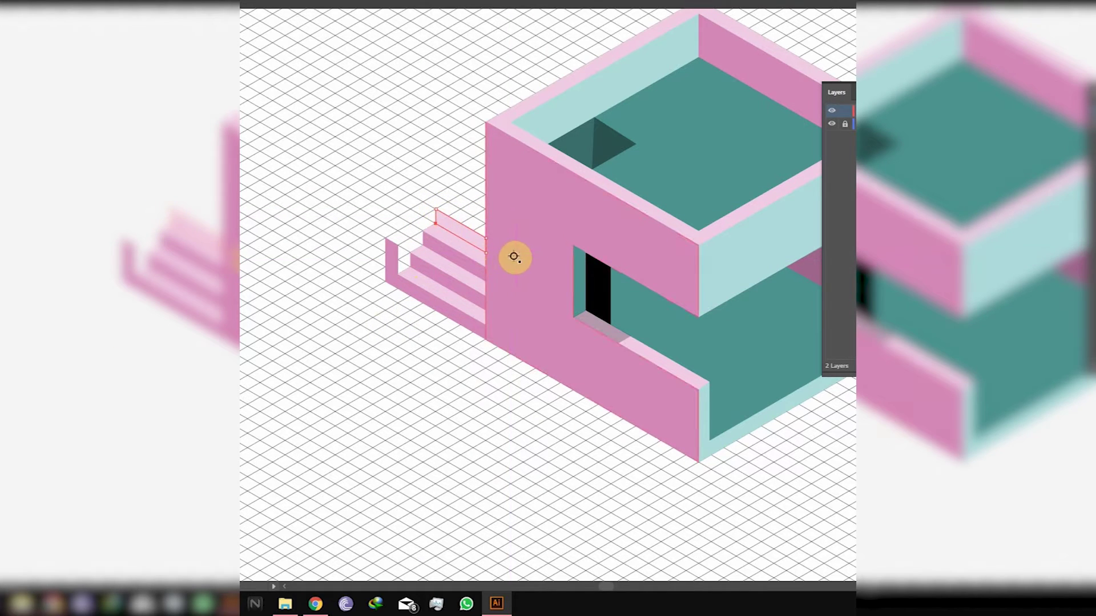
left_click(513, 257)
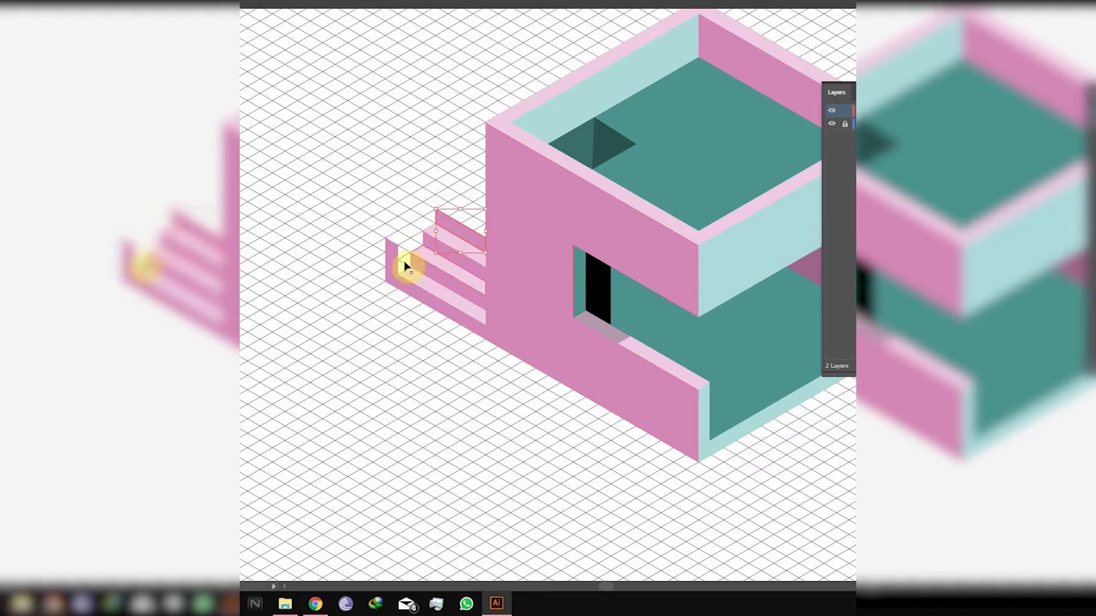
Draw the fourth stair tread behind the third riser and fill it with the light pink sampled from the roof rim.
left_click(486, 223)
left_click(486, 239)
left_click(436, 209)
key("i")
left_click(587, 176)
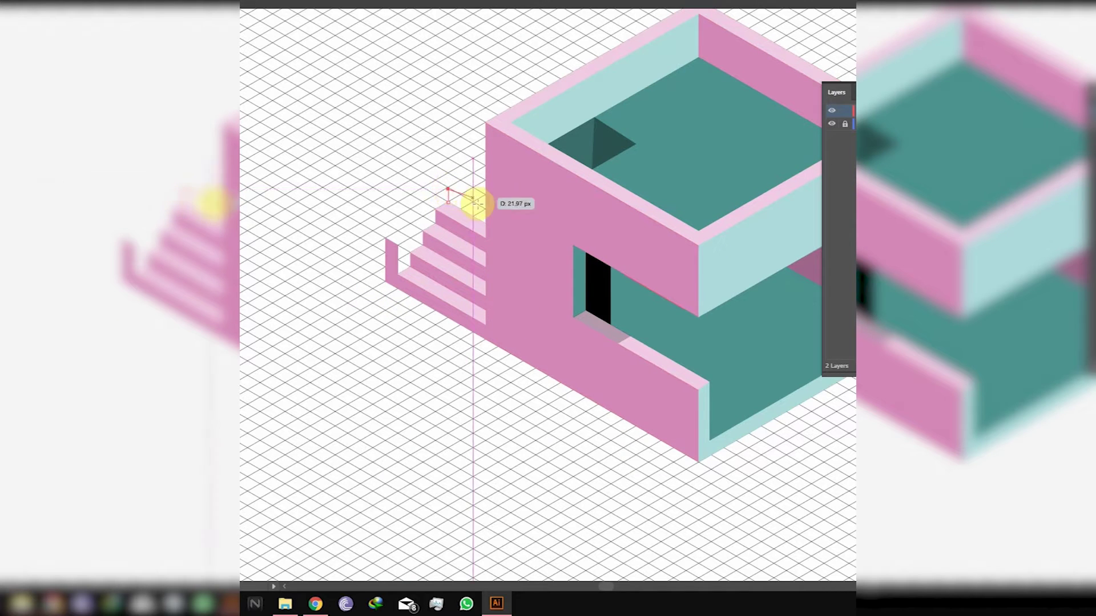
Draw the fourth stair riser above the fourth tread and fill it with the pink sampled from the building wall.
left_click(514, 183)
left_click(444, 331, "ctrl")
left_click(578, 189)
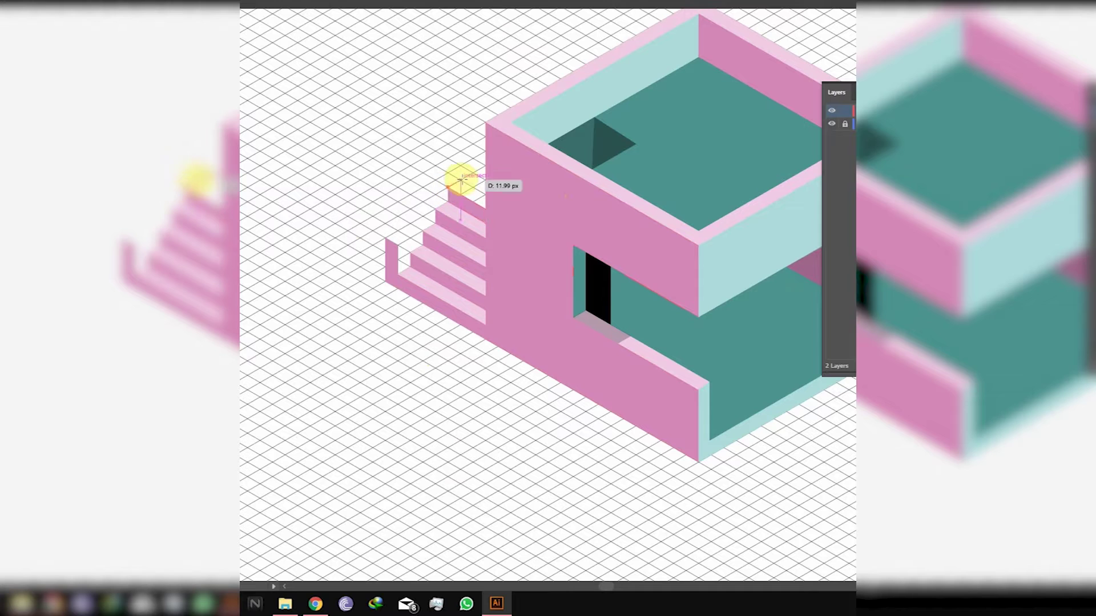
Draw the fifth stair tread above the fourth riser and fill it with the existing treads' light pink.
left_click(486, 195)
left_click(486, 209)
left_click(448, 187)
key("v")
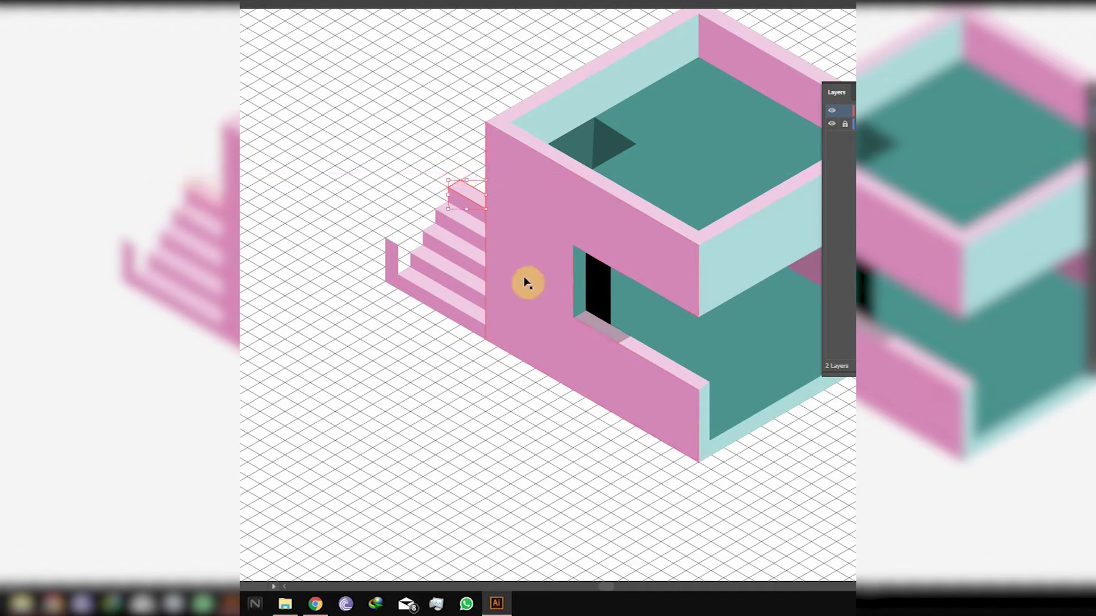
Draw the fifth stair riser above the fifth tread and fill it with the building wall's pink.
key("p")
left_click(460, 180)
left_click(461, 180)
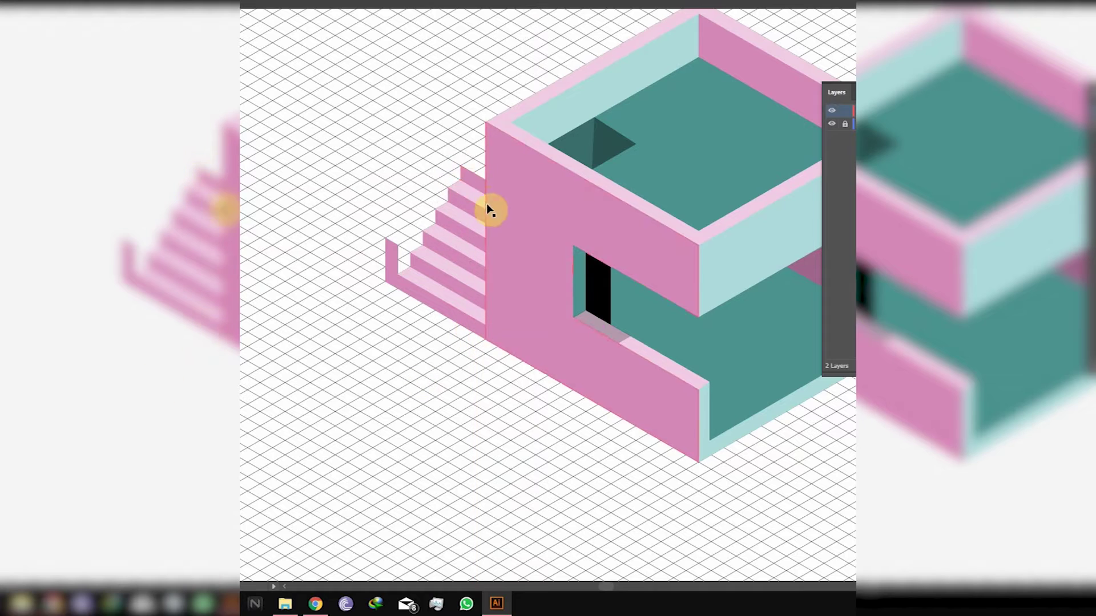
Draw the sixth stair tread behind the fifth riser and fill it with the light pink sampled from the roof rim.
left_click(485, 166)
left_click(486, 180)
left_click(460, 166)
key("i")
left_click(545, 153)
key("v")
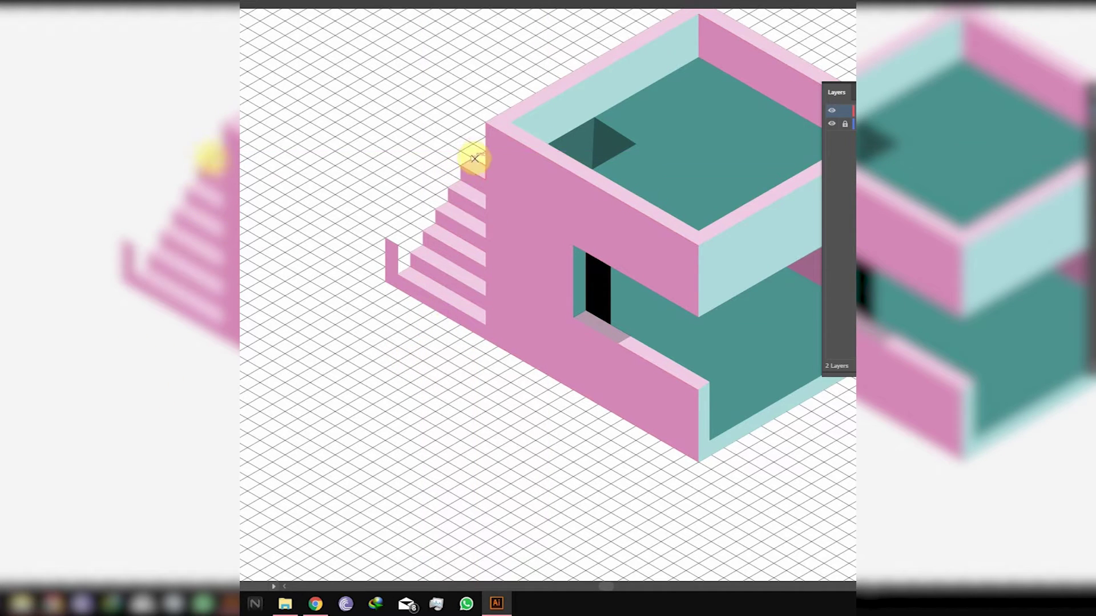
Draw the sixth stair riser above the sixth tread and fill it with the pink sampled from the building wall.
left_click(538, 236)
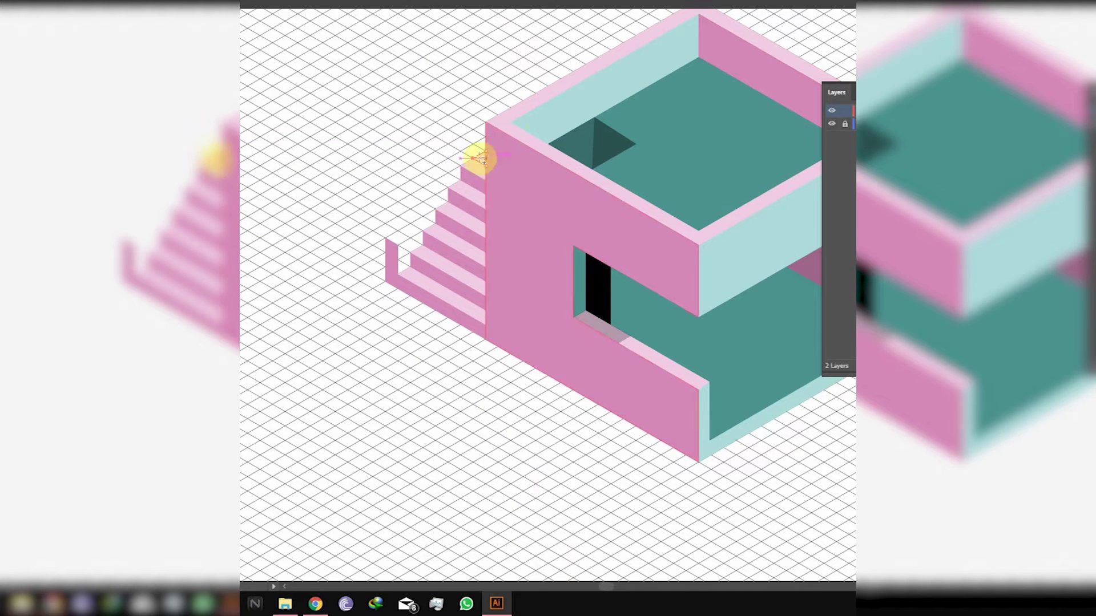
left_click_drag(474, 150, 472, 143)
left_click(474, 160)
key("i")
left_click(511, 164)
Draw the last small tread against the building's corner and fill it with the light pink sampled from the roof rim.
key("p")
left_click_drag(483, 136, 484, 149)
key("i")
left_click(525, 141)
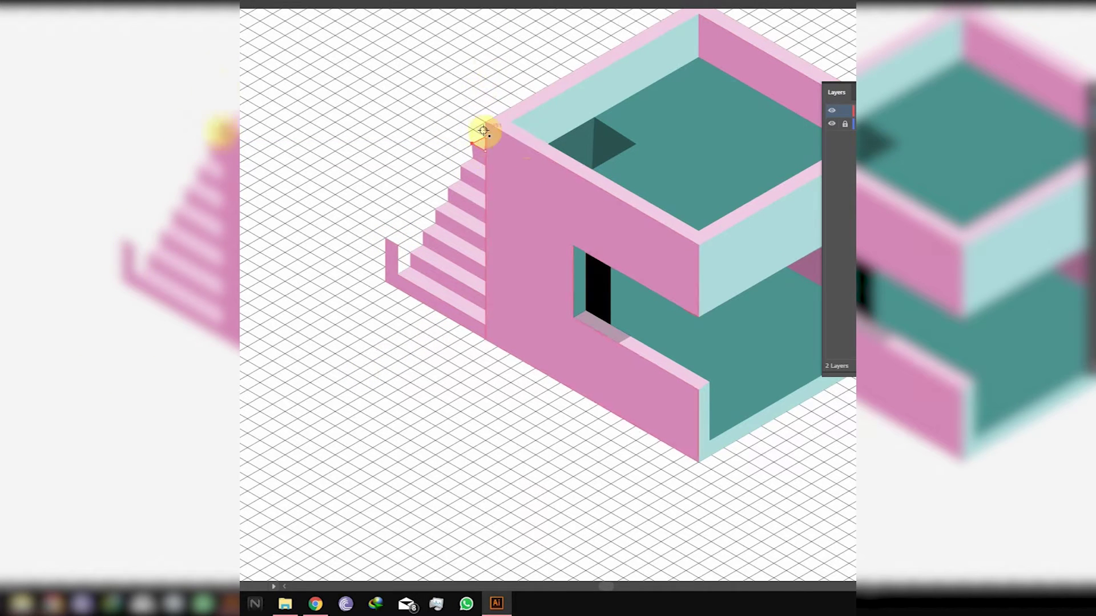
Draw the sloped outer edge of the stair's side wall from the front post's corner to above the building corner.
left_click(386, 236)
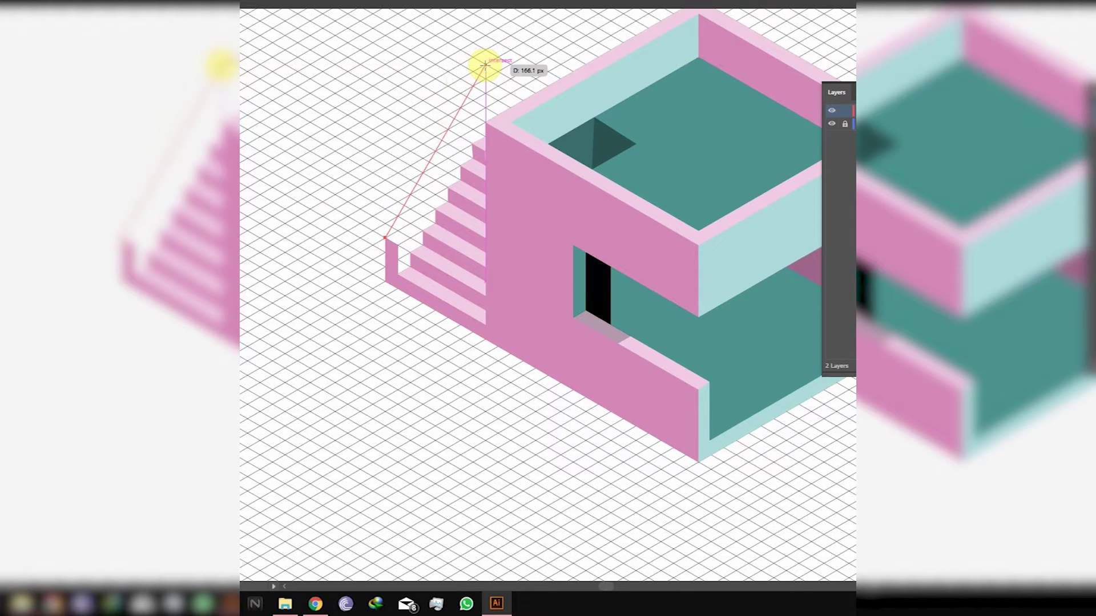
left_click(484, 81)
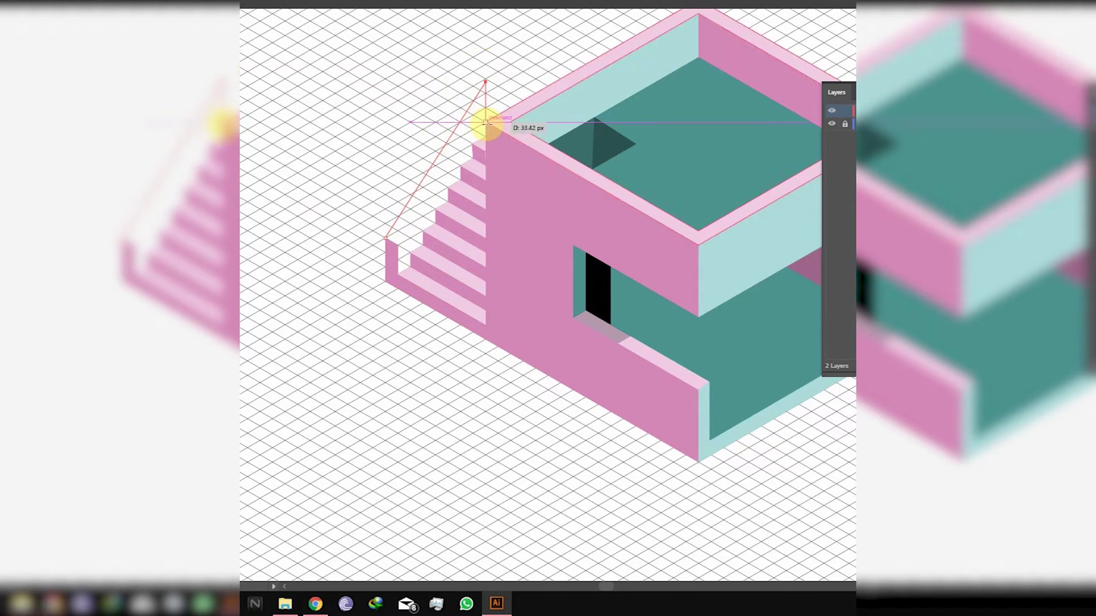
left_click(485, 122)
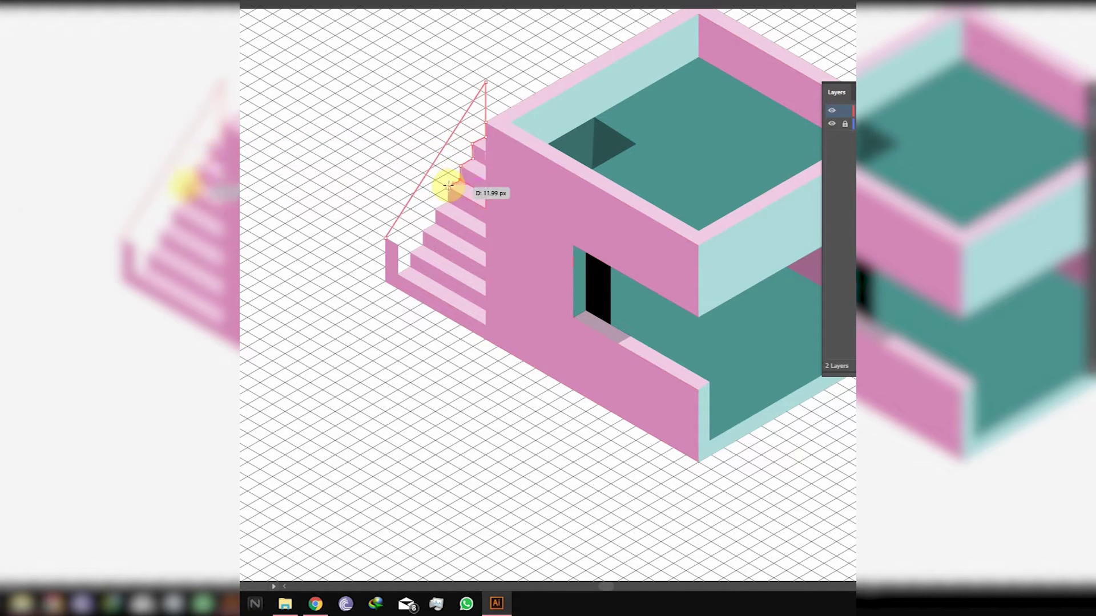
left_click(423, 246)
left_click(410, 253)
scroll(399, 274, "up", 5)
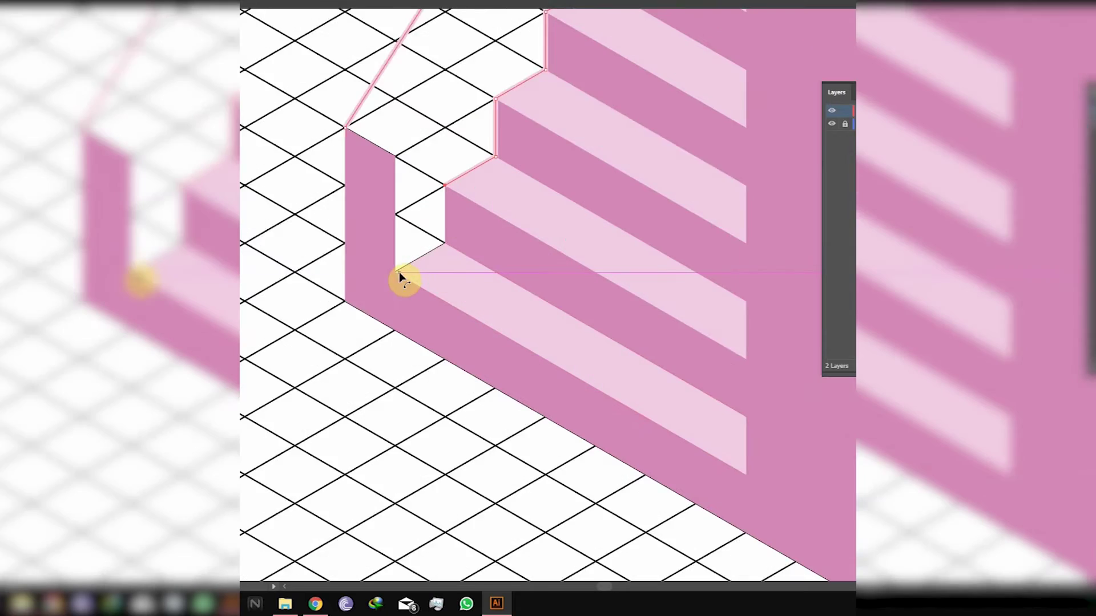
left_click(470, 232)
left_click(395, 277)
left_click(394, 102)
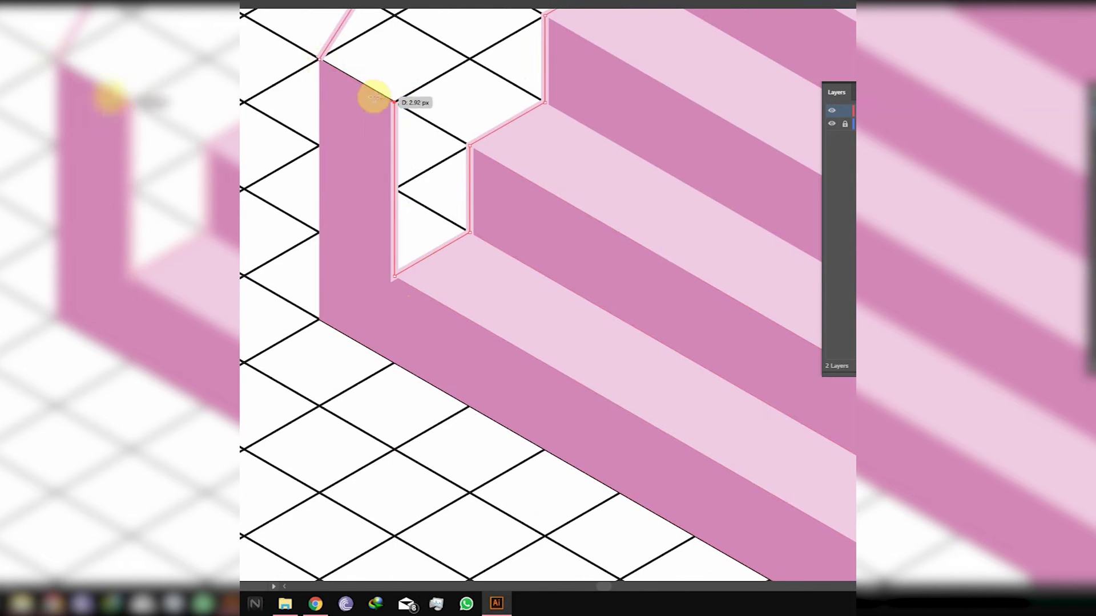
scroll(399, 105, "right", 1)
scroll(398, 105, "down", 4)
scroll(457, 87, "up", 2)
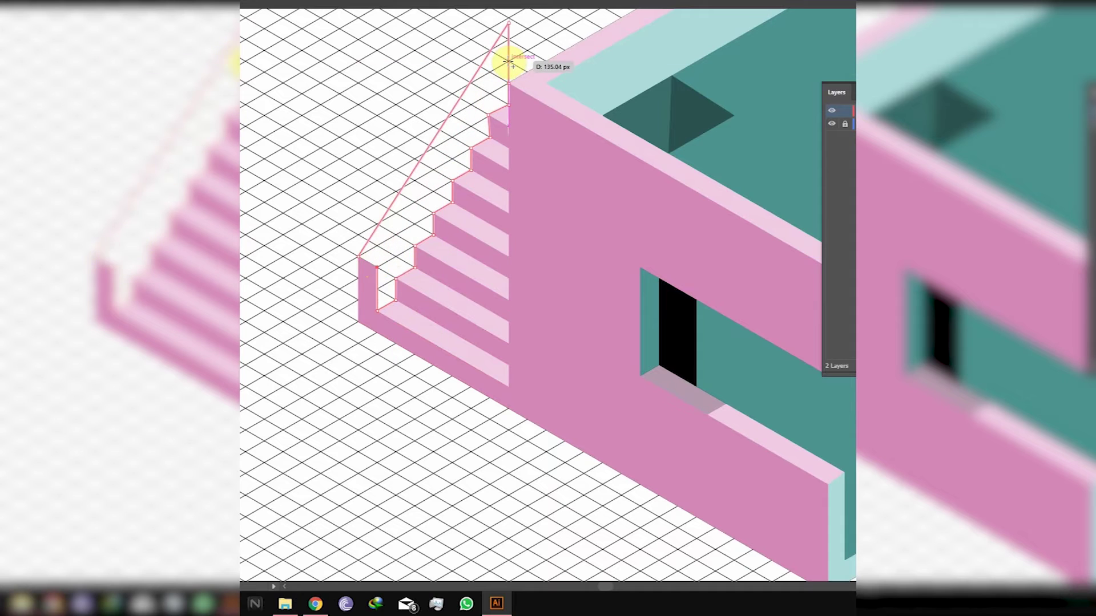
key("ctrl+z")
key("ctrl+z")
key("ctrl+z")
key("ctrl+z")
key("ctrl+z")
key("ctrl+z")
key("ctrl+z")
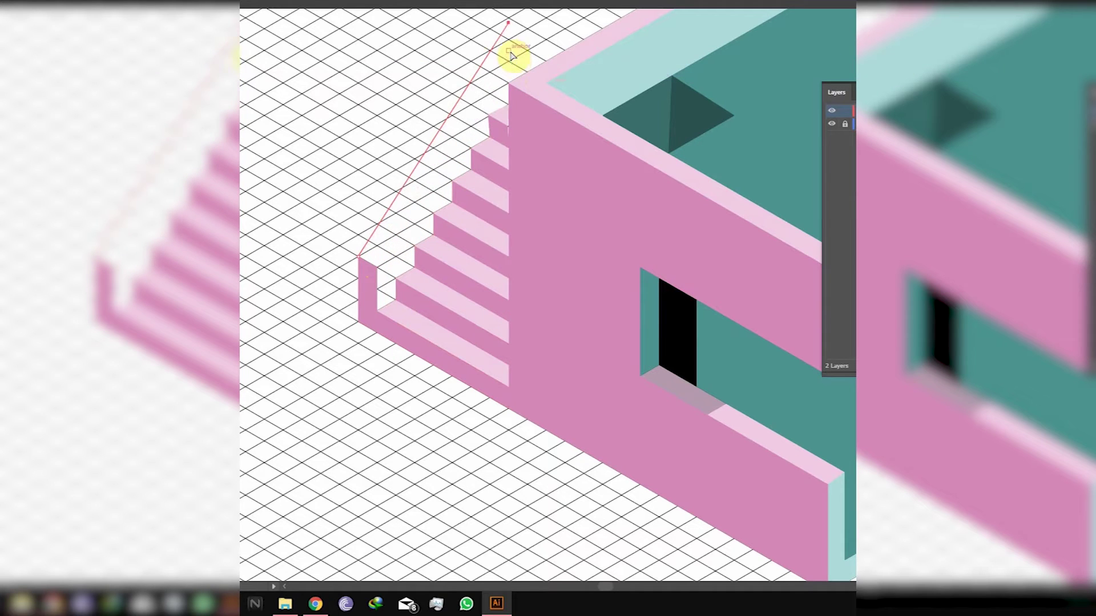
Complete the sloped edge into a narrow light pink coping ending at the front post's two upper corners.
left_click(509, 18)
scroll(510, 23, "up", 1)
left_click(509, 51)
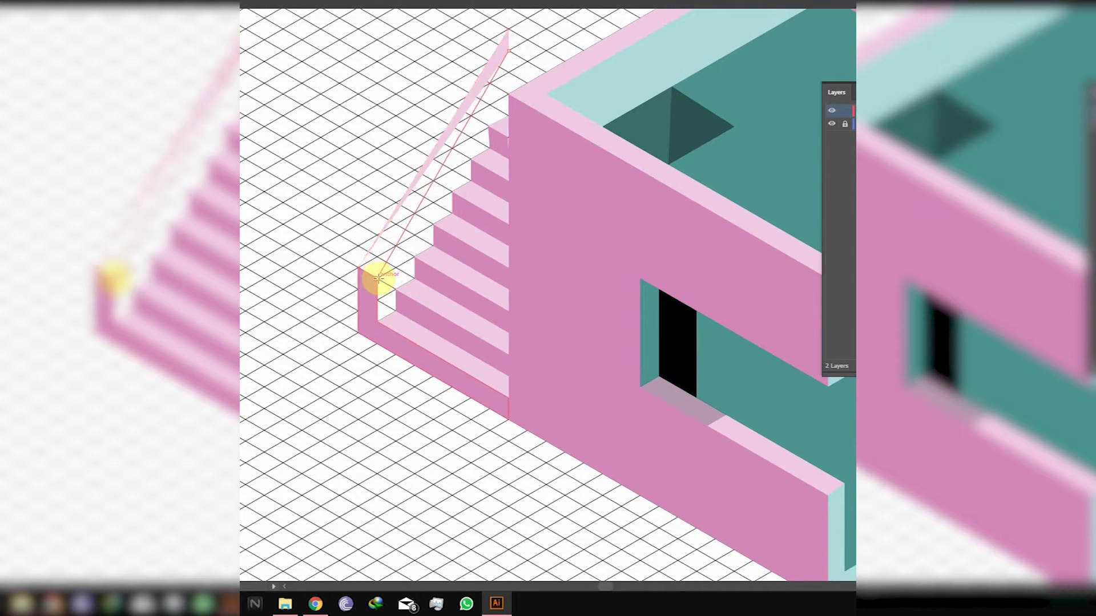
left_click(376, 279)
left_click(358, 268)
key("i")
left_click(647, 336)
key("ctrl+z")
left_click(412, 440, "ctrl")
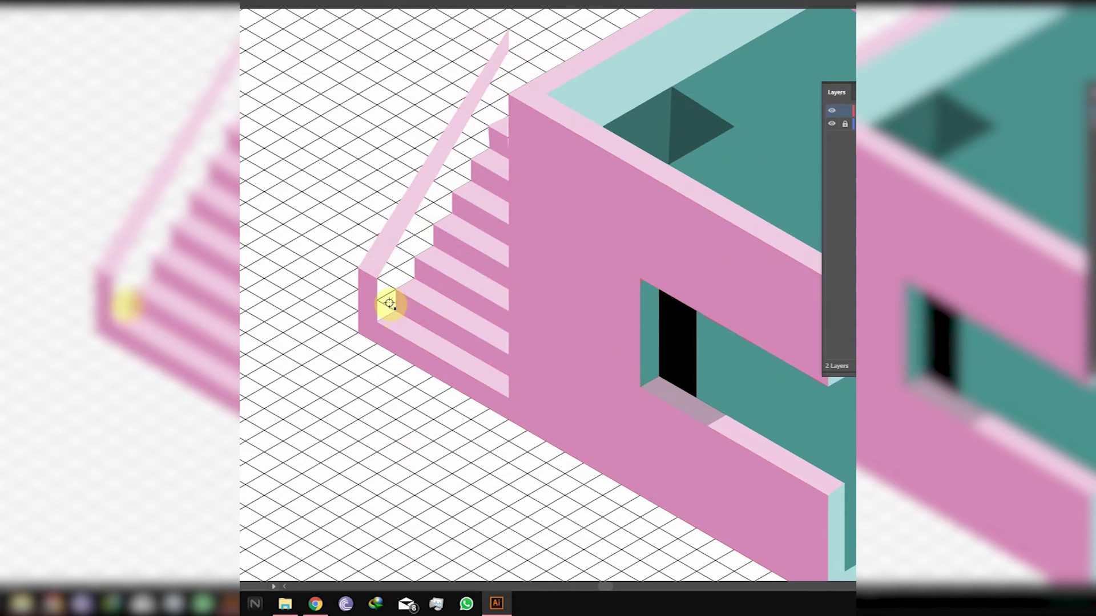
Draw the teal inner face of the stair's side wall, tracing the coping's lower edge and the stepped stair profile.
left_click(377, 321)
left_click(377, 279)
left_click(509, 51)
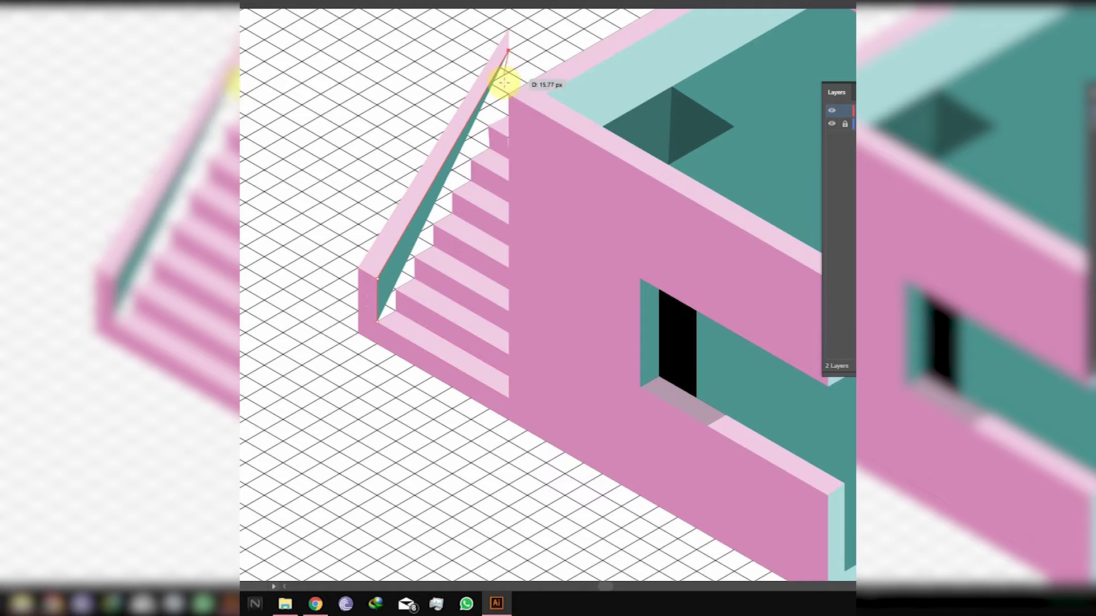
left_click(508, 113)
left_click(490, 126)
left_click(490, 147)
left_click(472, 159)
left_click(471, 181)
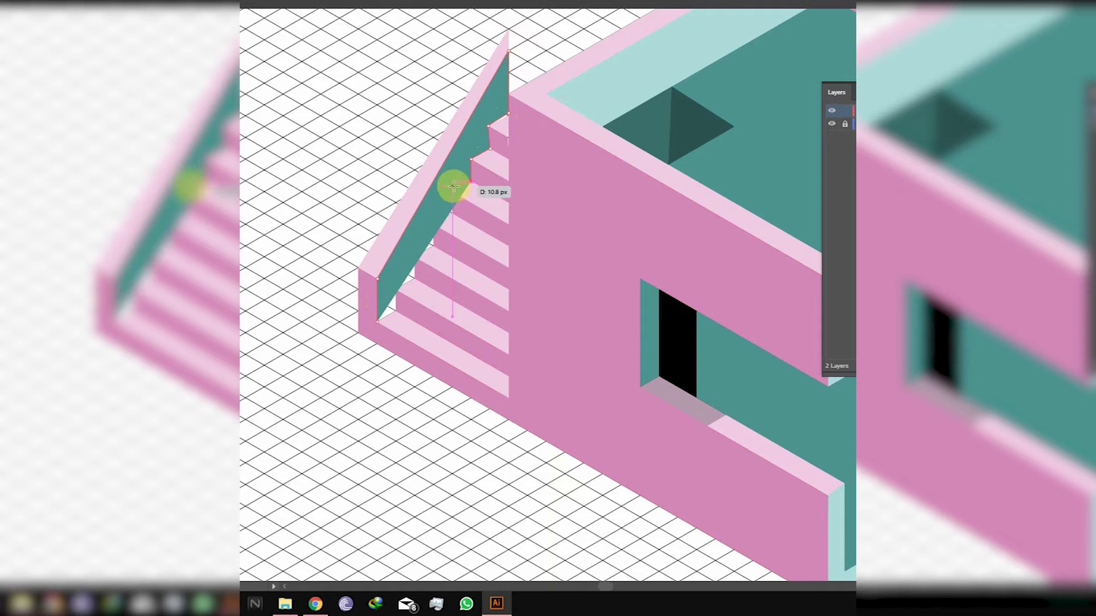
left_click(453, 192)
left_click(434, 225)
left_click(433, 246)
left_click(415, 258)
left_click(415, 279)
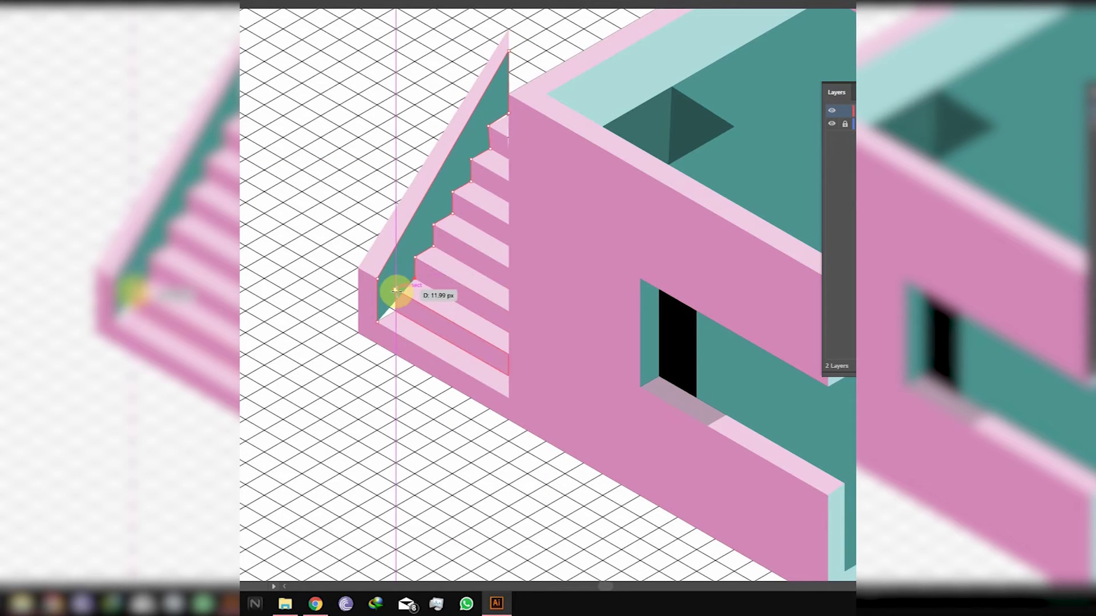
left_click(396, 290)
left_click(377, 322)
Select the staircase shapes and constrain their width and height proportions in the Transform settings.
right_click(405, 253)
left_click(327, 354)
left_click(313, 310)
key("v")
left_click(486, 230)
left_click(257, 1)
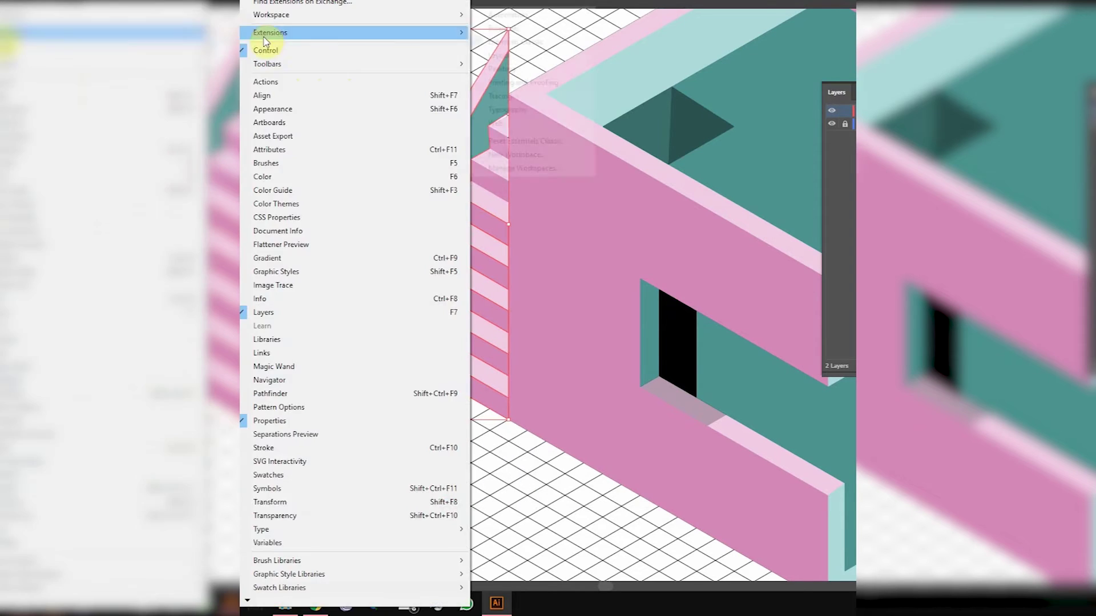
left_click(271, 503)
left_click(754, 50)
Try to scale the selected staircase shapes to 50% height with linked proportions.
left_click(726, 59)
type("50")
key("Return")
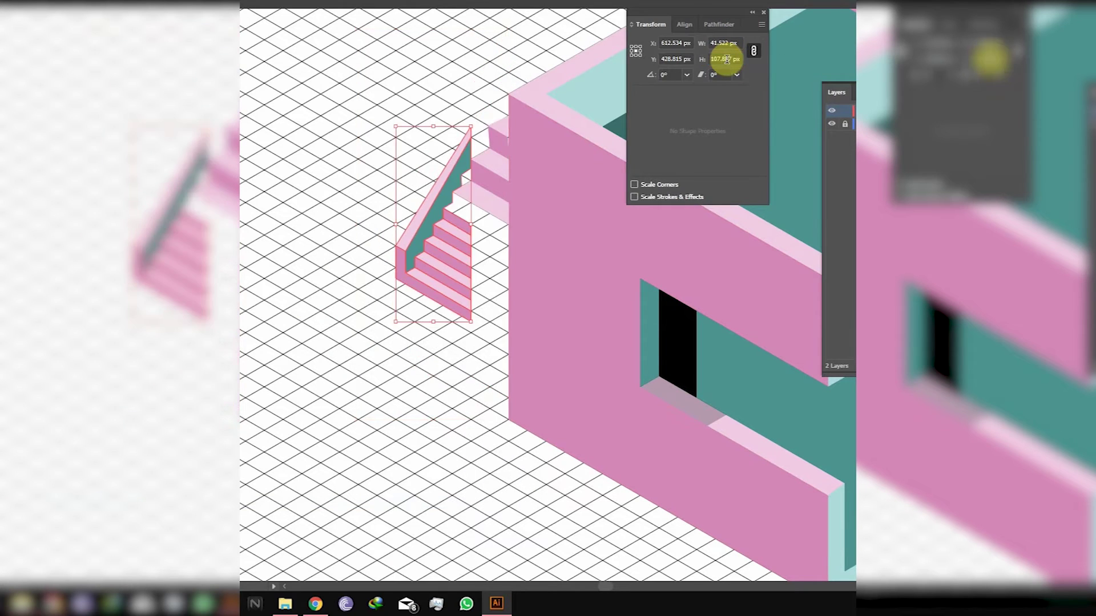
key("ctrl+z")
Select all the staircase shapes together, including the upper steps.
left_click(302, 363)
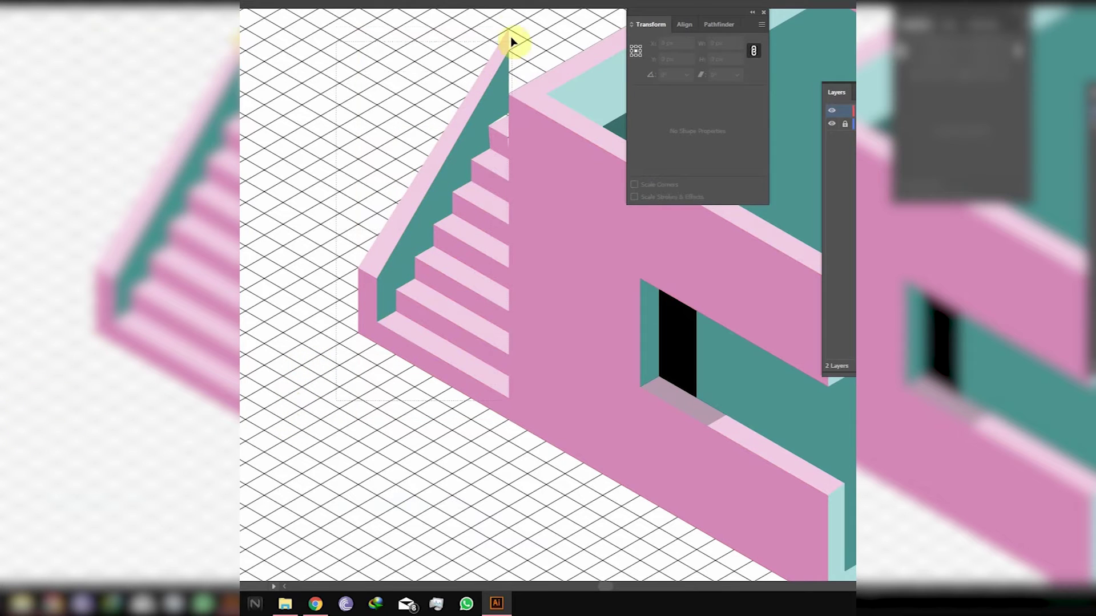
left_click(453, 233)
Try scaling the whole staircase to 50% and placing it against the building wall's lower corner.
left_click(726, 59)
type("50%")
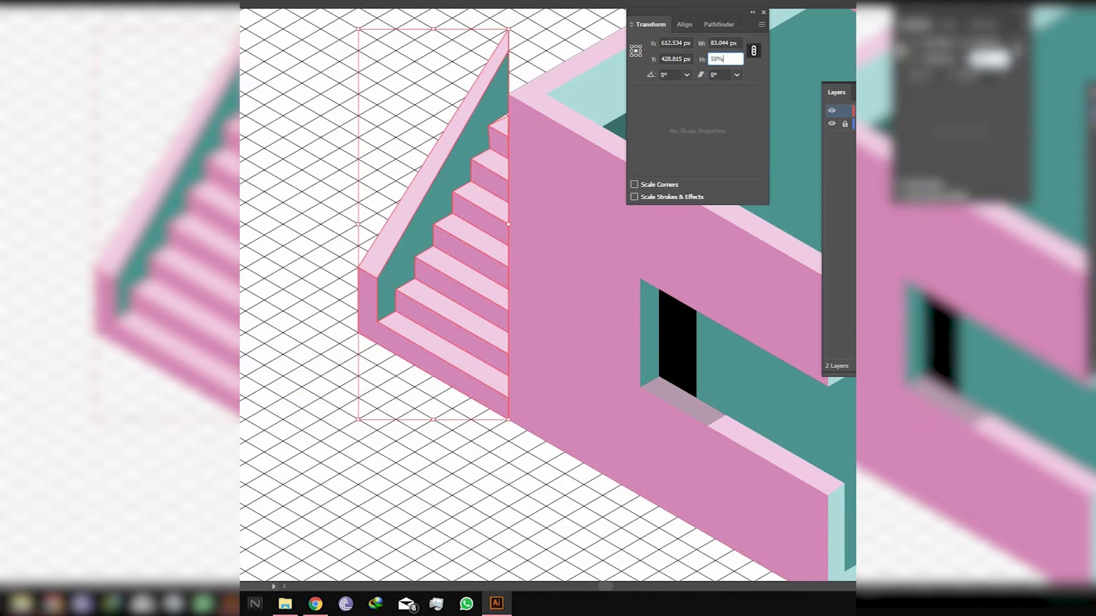
key("Return")
left_click_drag(450, 180, 478, 255)
left_click_drag(485, 276, 486, 276)
Scale the whole staircase to 70% of its original size and place it flush against the building's wall edge.
left_click(724, 59)
type("70")
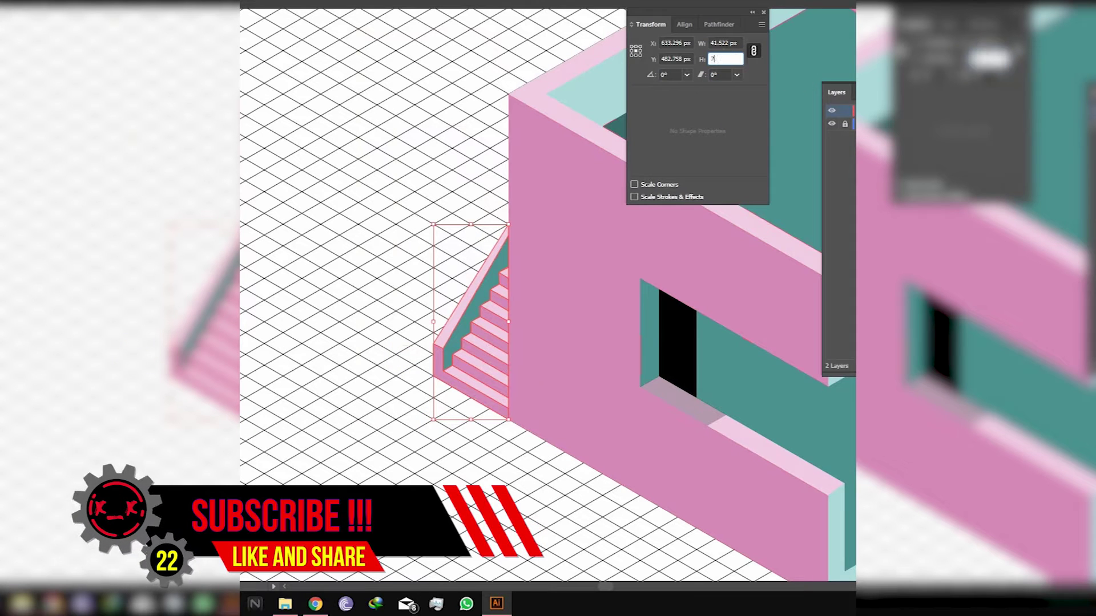
key("Return")
type("70")
key("Return")
left_click_drag(457, 162, 506, 247)
left_click(407, 415)
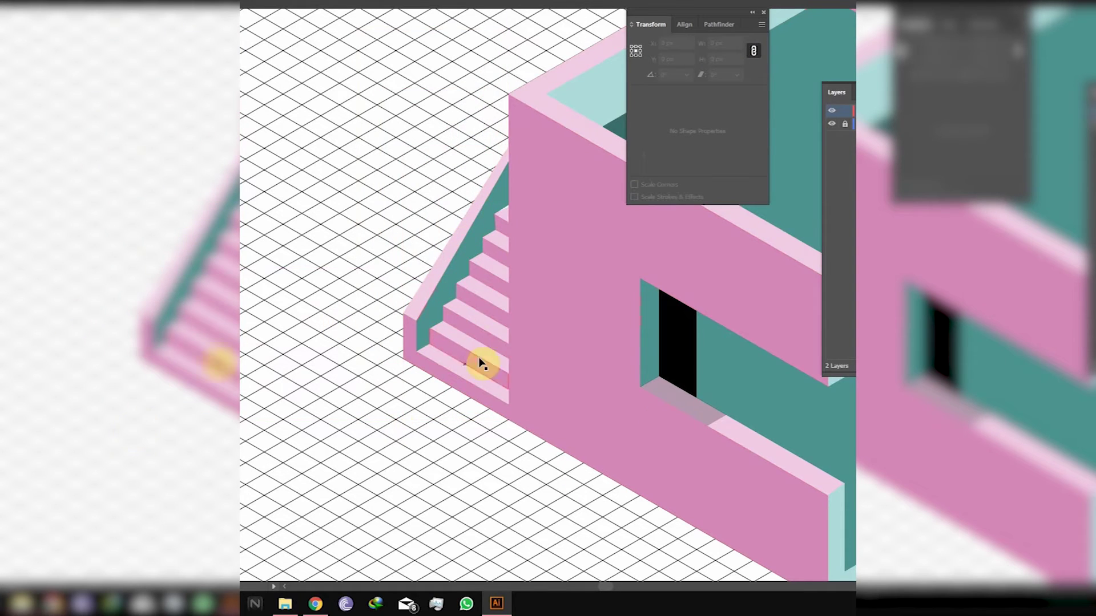
Draw a solid black shadow shape over the stairs, from the wall's base across the steps and coping up along the wall.
scroll(518, 409, "up", 3)
scroll(497, 420, "down", 2)
left_click_drag(509, 388, 423, 216)
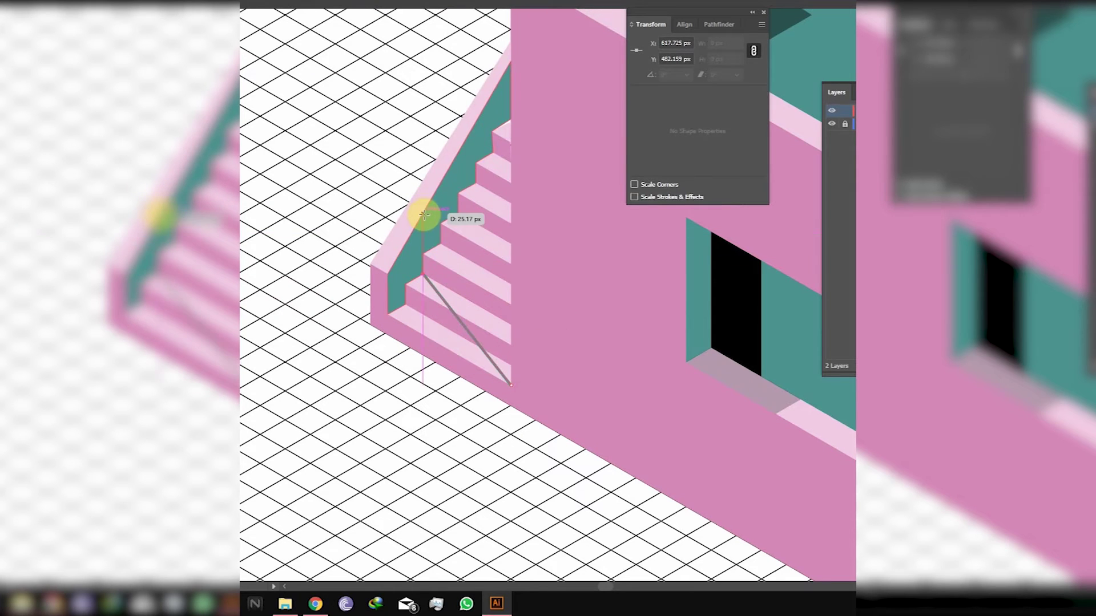
left_click(415, 194)
left_click(511, 41)
left_click(511, 385)
key("shift+x")
Make the black shadow over the stairs semi-transparent and close the Transform settings.
left_click_drag(412, 342, 392, 364)
left_click(690, 199)
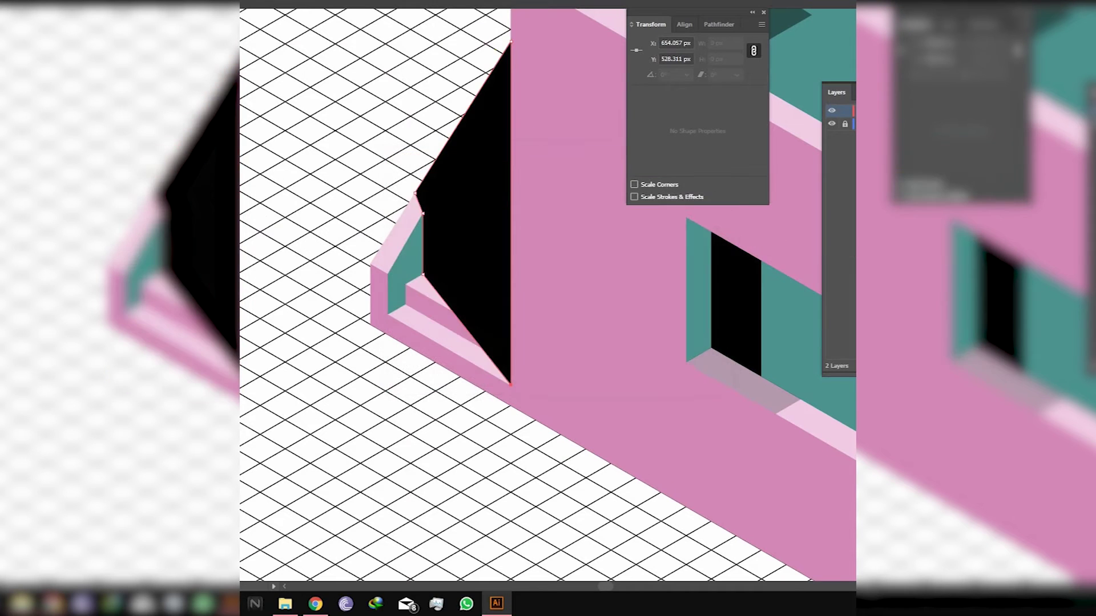
key("Return")
key("v")
left_click(448, 446)
scroll(448, 446, "down", 1)
left_click(763, 12)
scroll(508, 360, "down", 2)
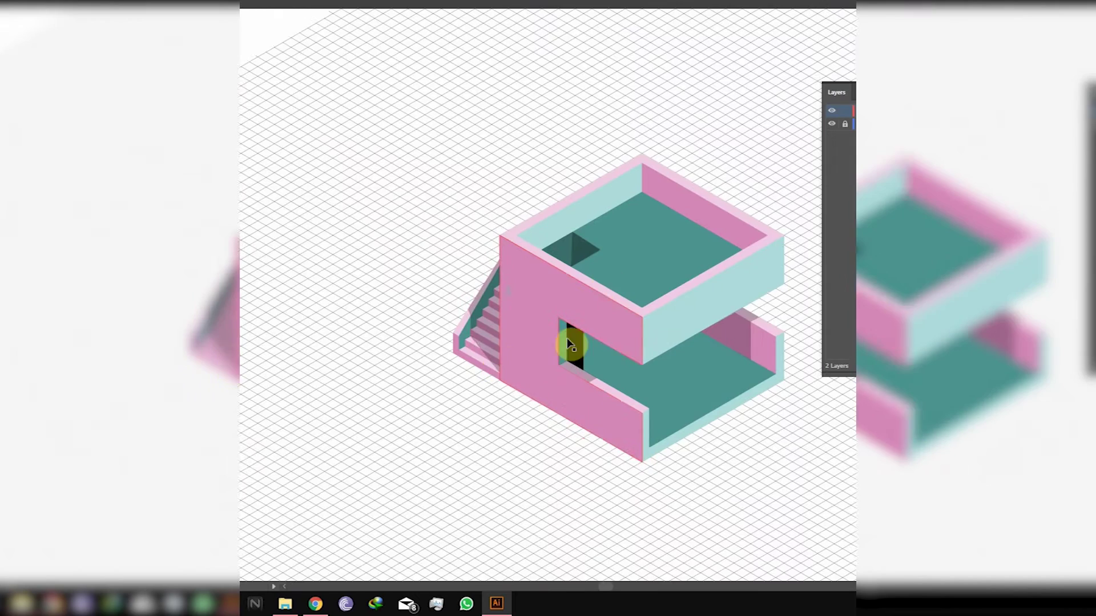
Lower the opacity of the large pink wall beside the stairs so the isometric grid shows through it.
scroll(571, 347, "right", 2)
left_click(447, 316)
scroll(447, 315, "up", 3)
key("Return")
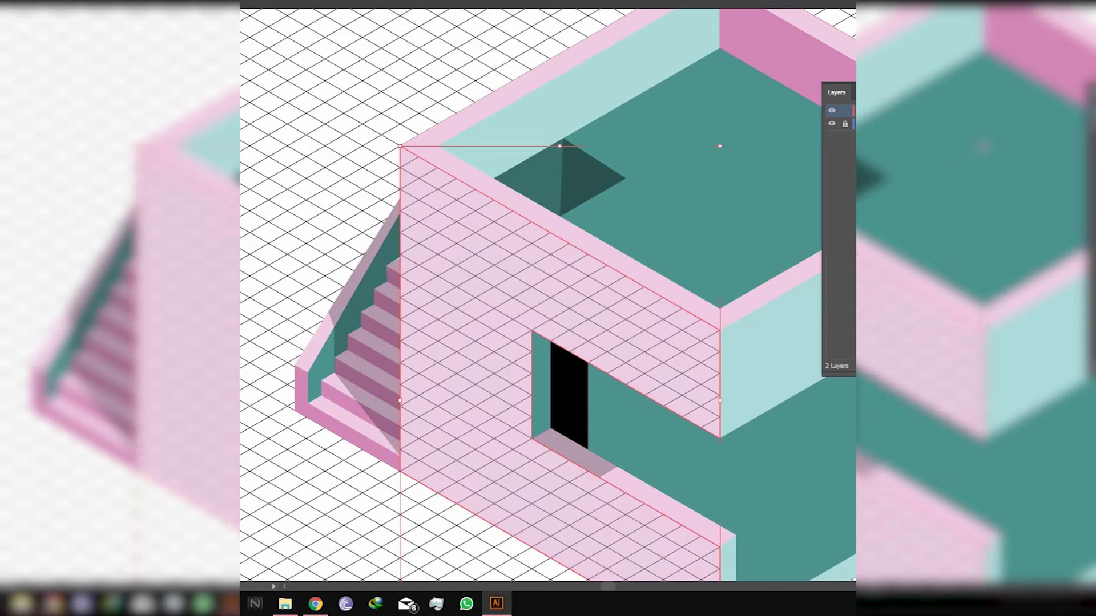
Draw an upright window outline on the transparent wall between the stairs and the existing opening, with a white stroke and no fill.
left_click(495, 411)
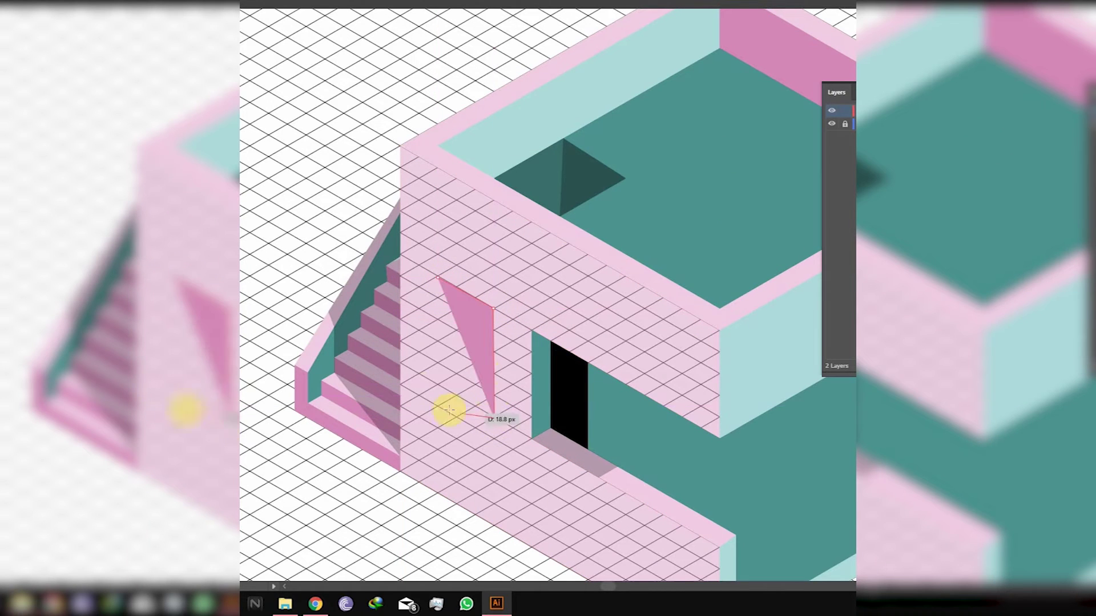
left_click(438, 385)
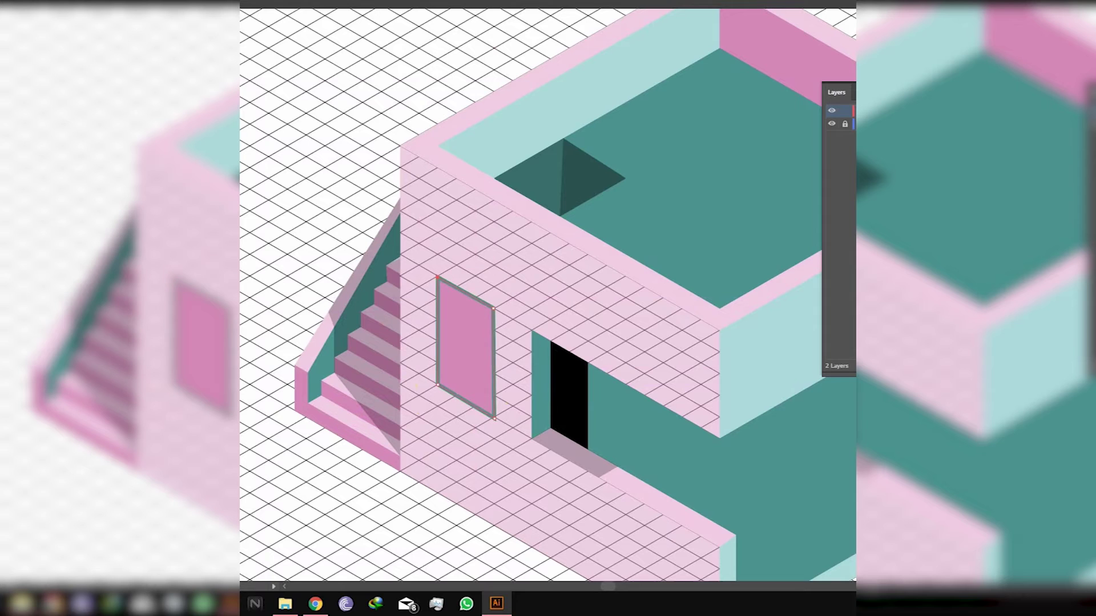
left_click(437, 278)
key("/")
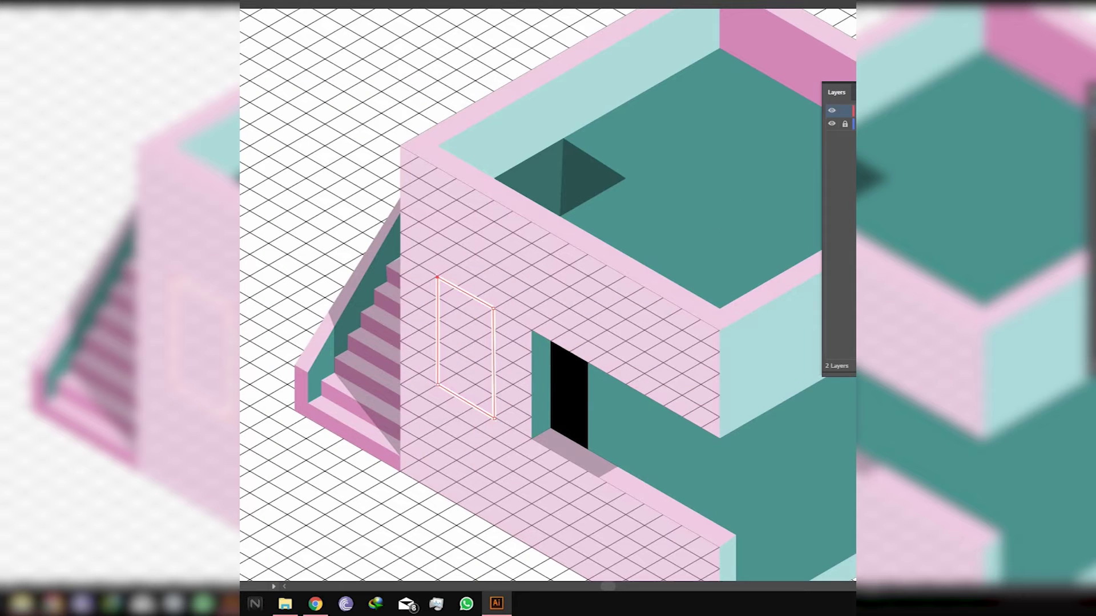
key("/")
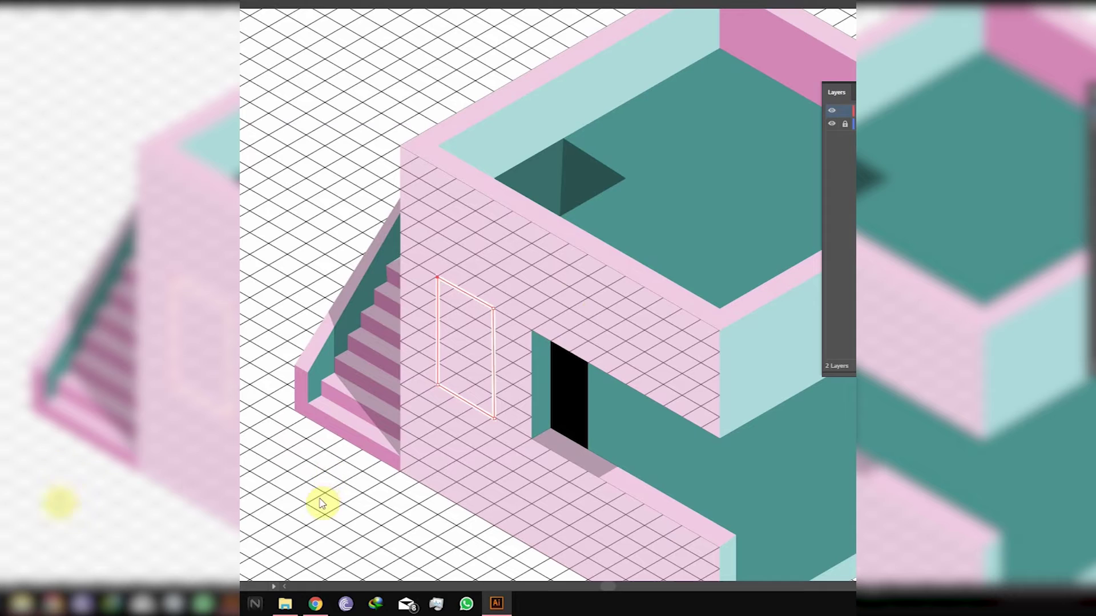
Draw the window's inner side face in the floor's teal and its sill in light pink.
left_click(310, 475)
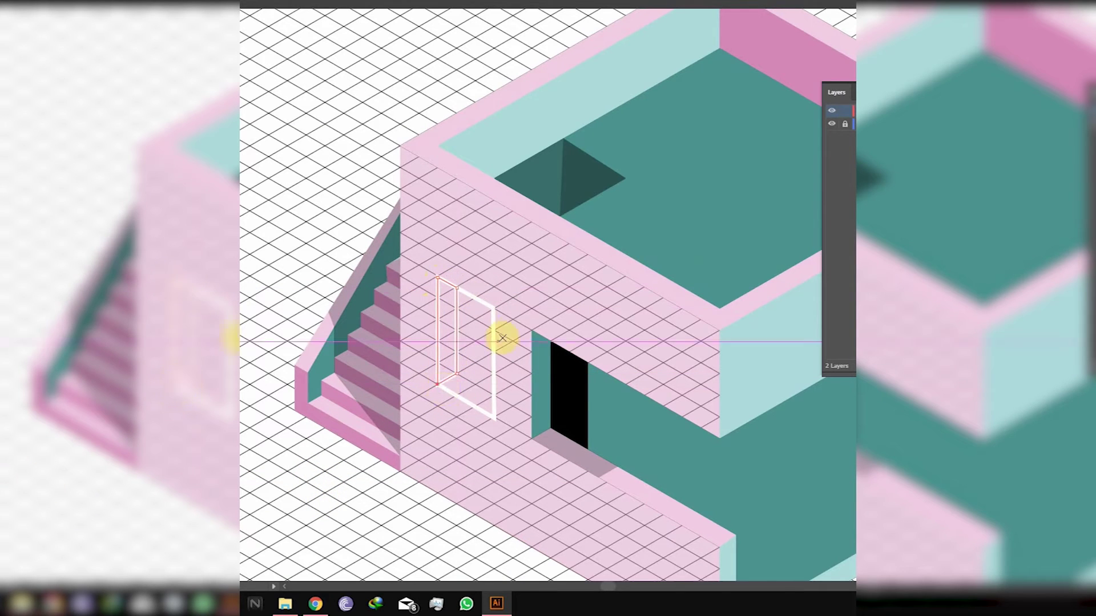
left_click(775, 455)
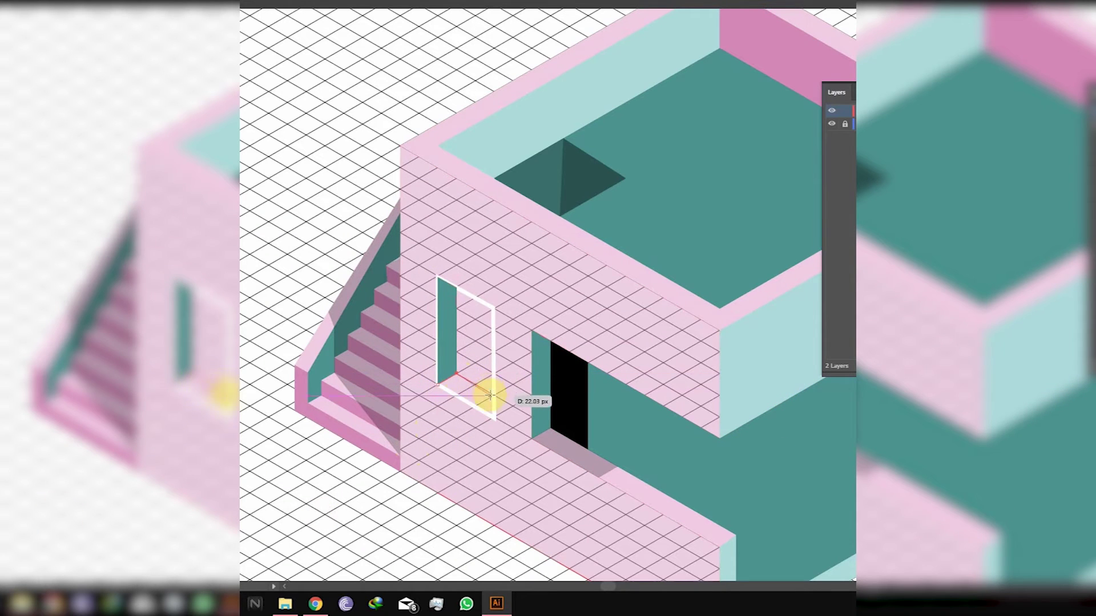
left_click_drag(494, 416, 495, 417)
left_click(498, 421)
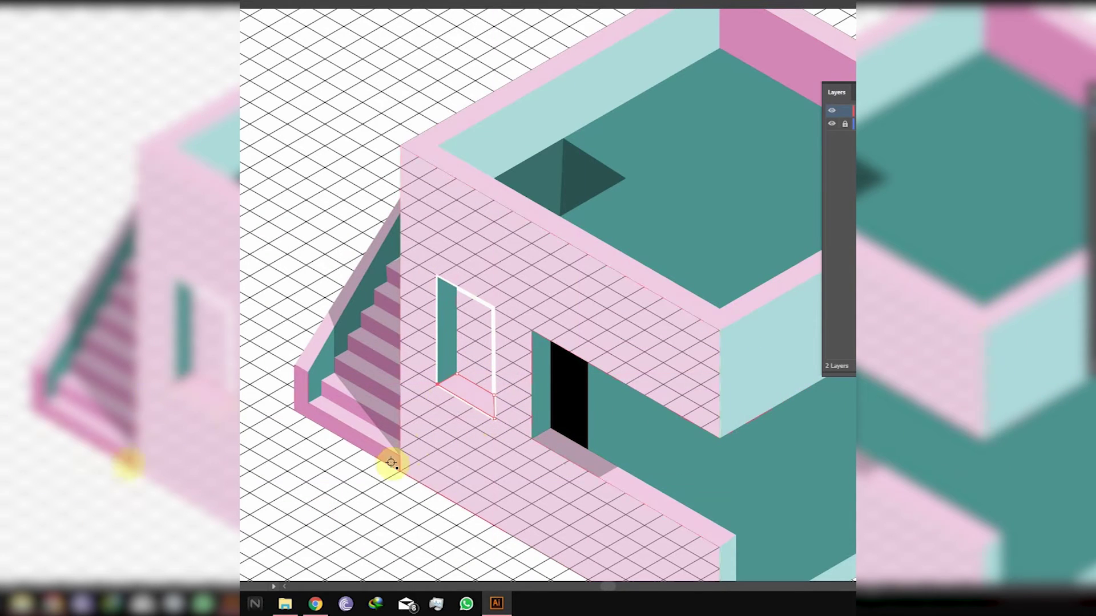
Draw the dark interior face between the window's teal side and its sill and fill it with black.
left_click(456, 293)
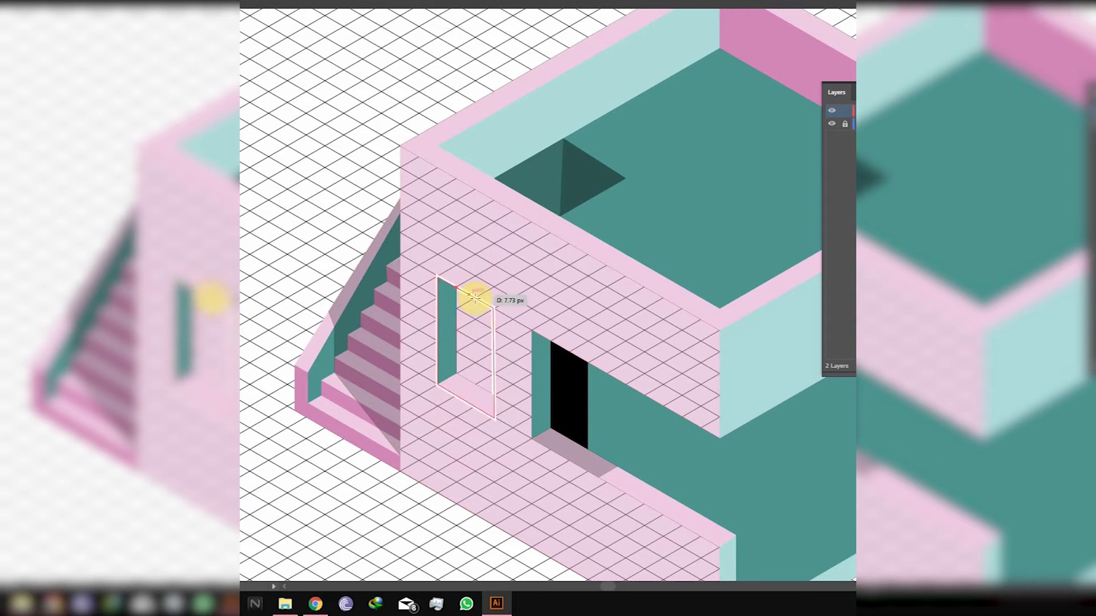
left_click_drag(495, 394, 456, 291)
left_click_drag(414, 331, 392, 360)
left_click(689, 198)
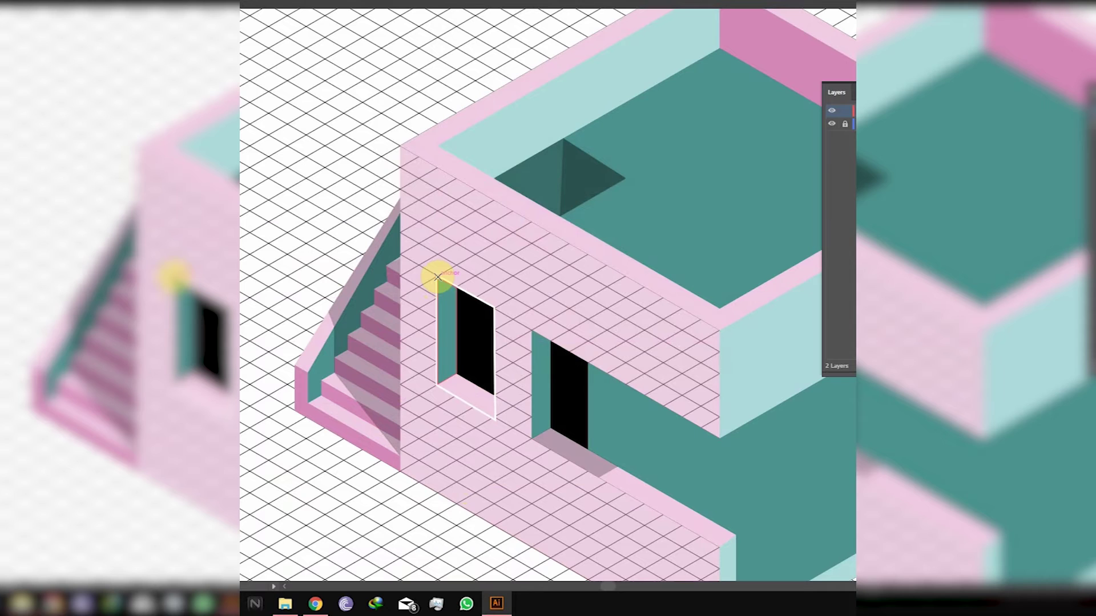
Draw a glass pane covering the upper half of the window just inside the white frame.
scroll(451, 291, "up", 5)
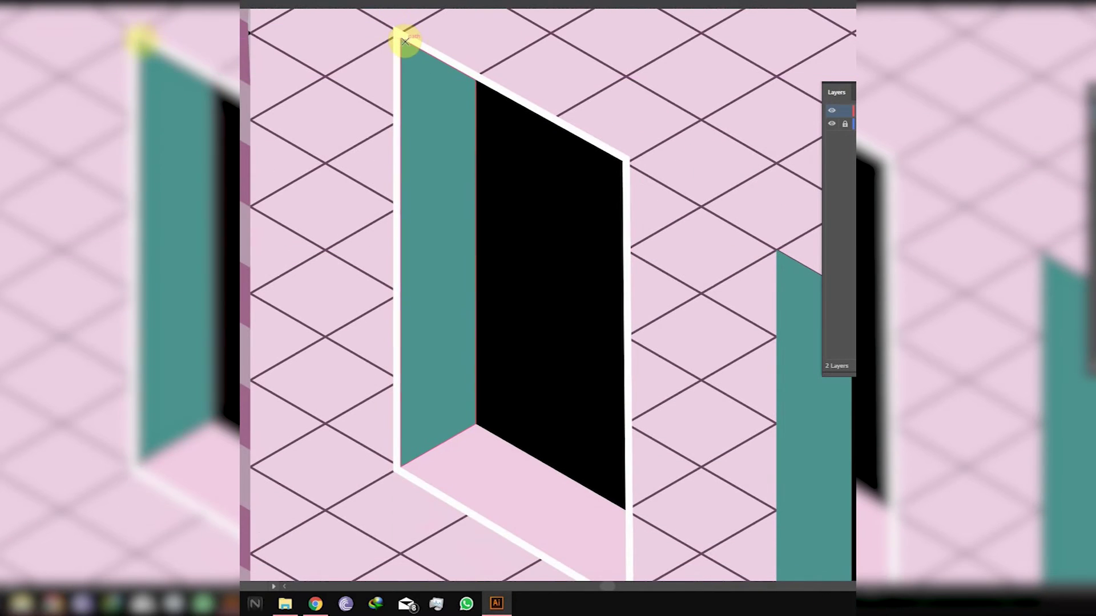
left_click(410, 43)
left_click(625, 162)
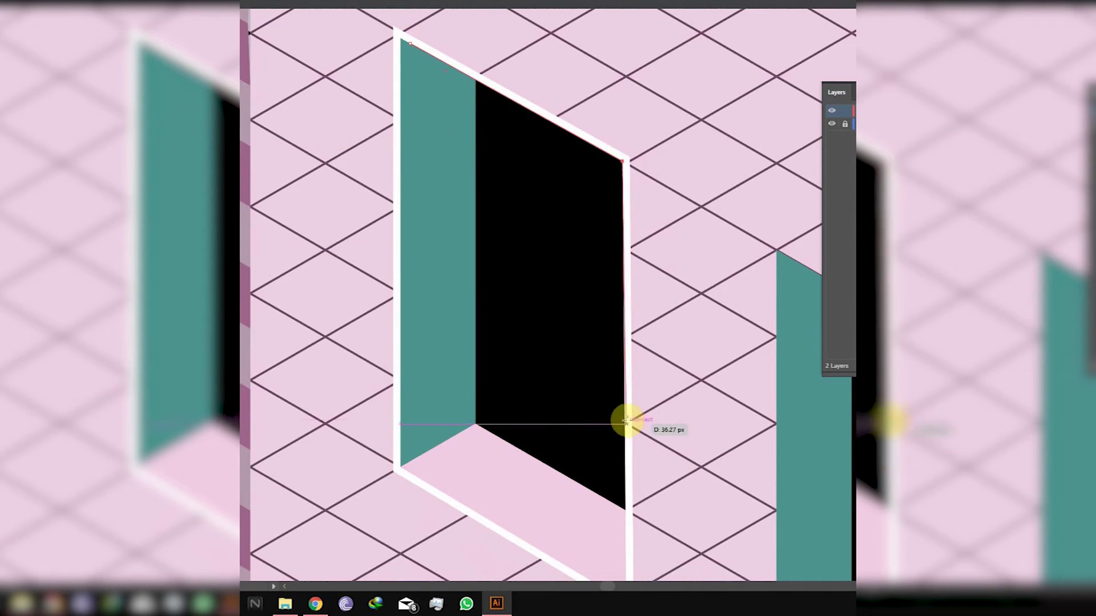
left_click(623, 389)
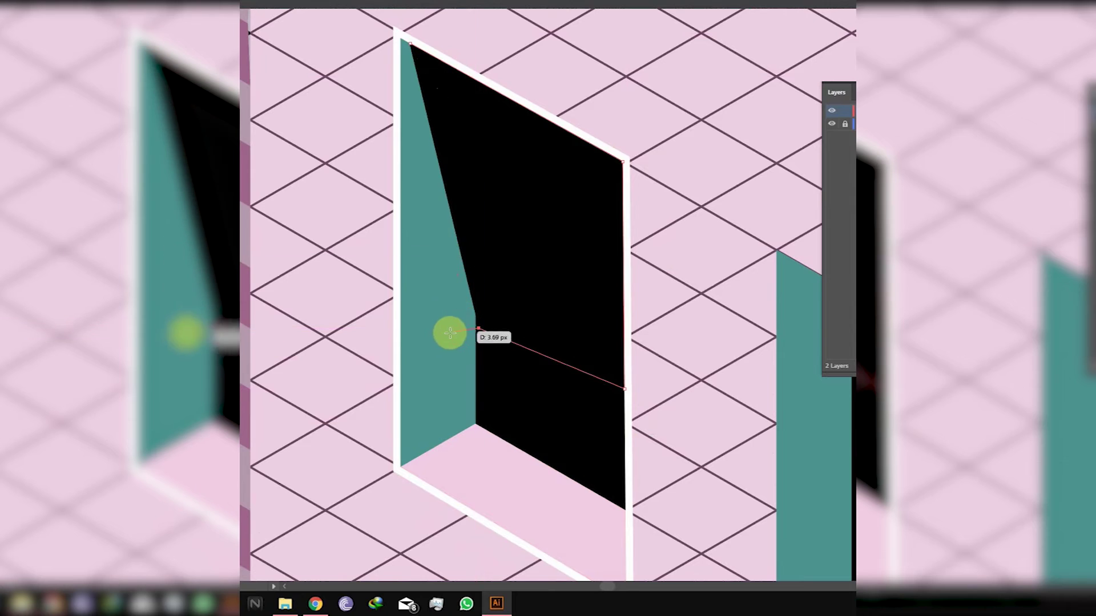
left_click(410, 267)
left_click(410, 43)
scroll(644, 304, "down", 3)
Turn the window pane into semi-transparent white glass.
left_click(608, 56)
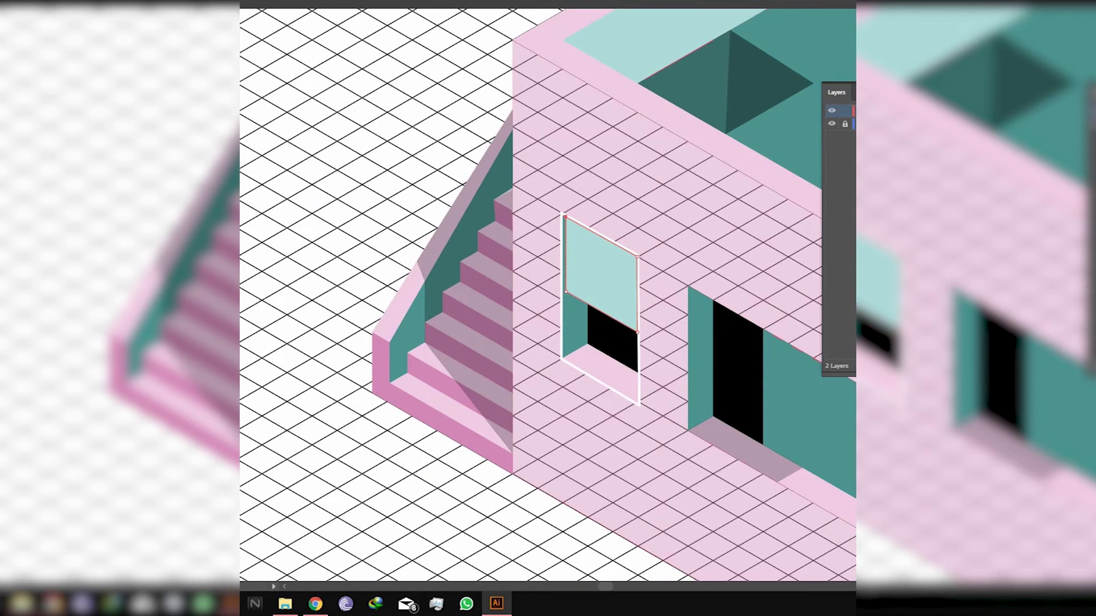
key("Return")
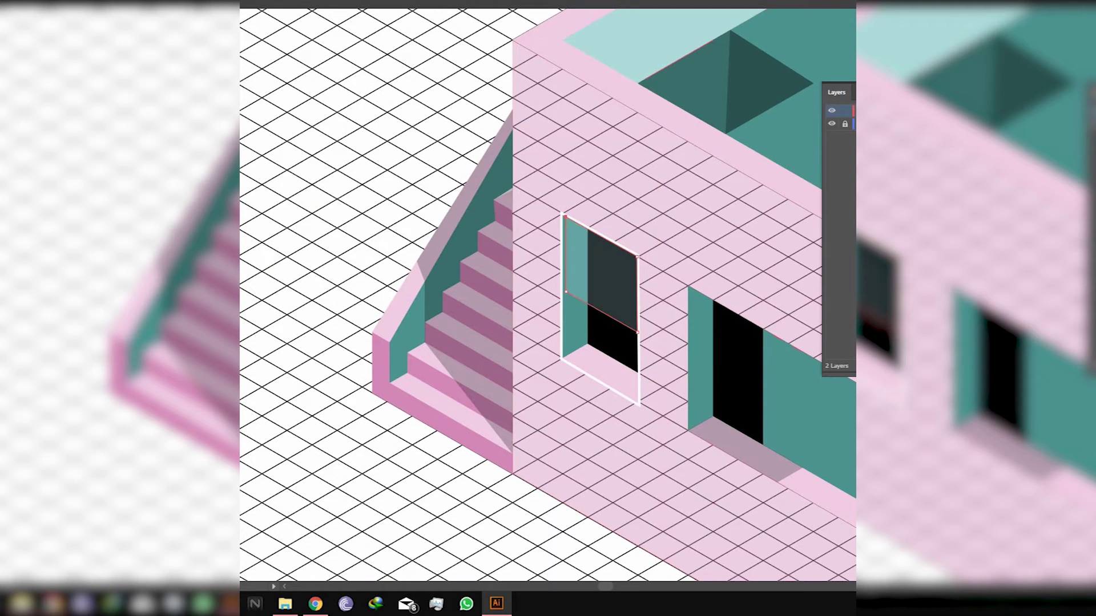
key("Return")
left_click(432, 503)
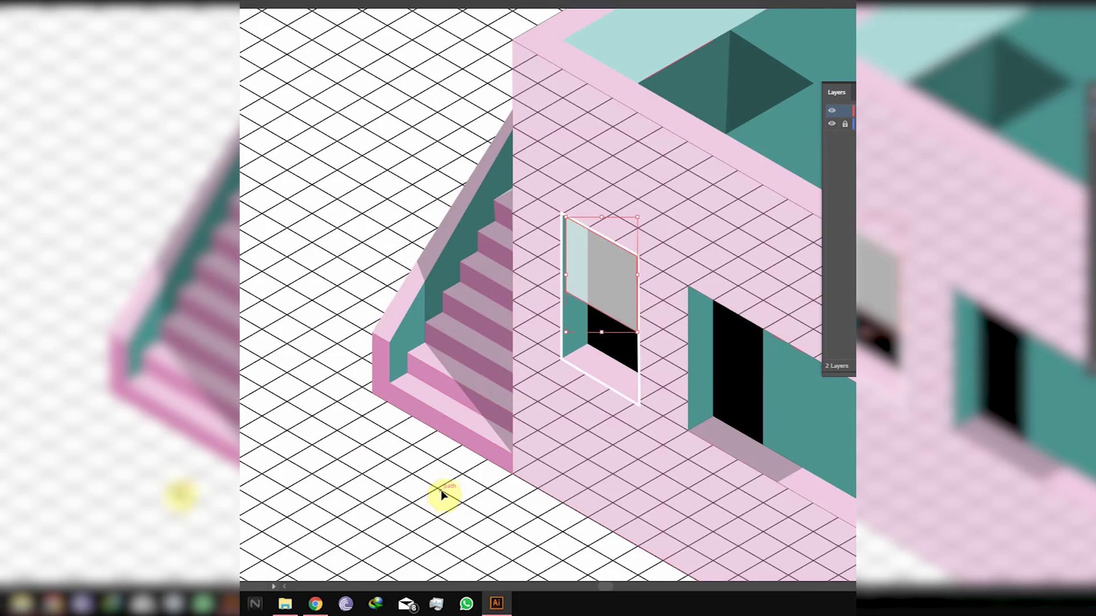
Restore the large wall beside the stairs to solid pink.
scroll(440, 495, "down", 5)
left_click(645, 310)
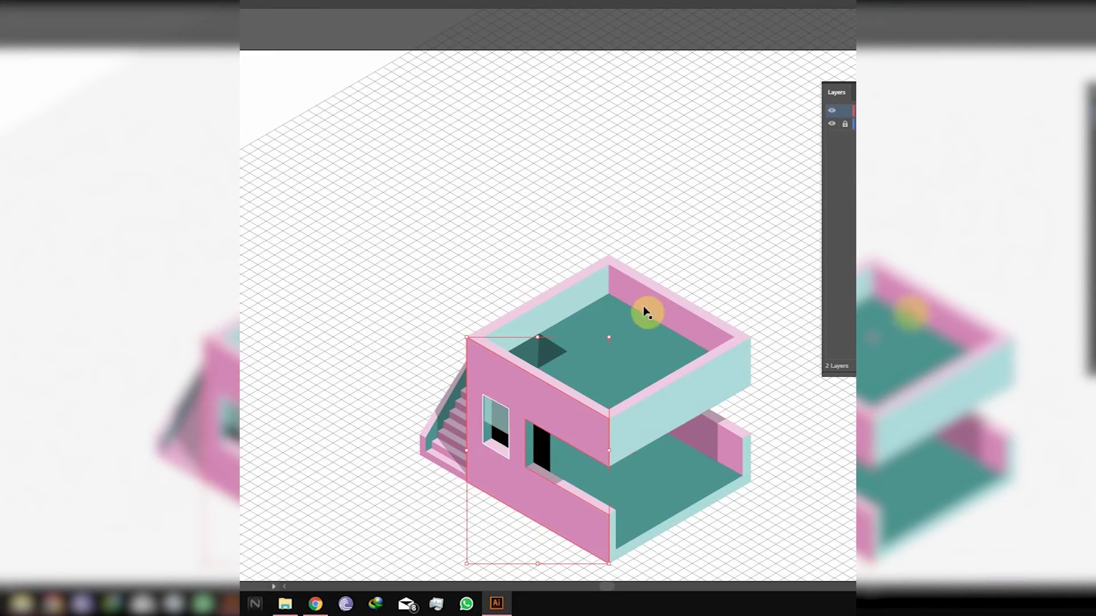
left_click_drag(513, 472, 501, 396)
scroll(597, 442, "right", 3)
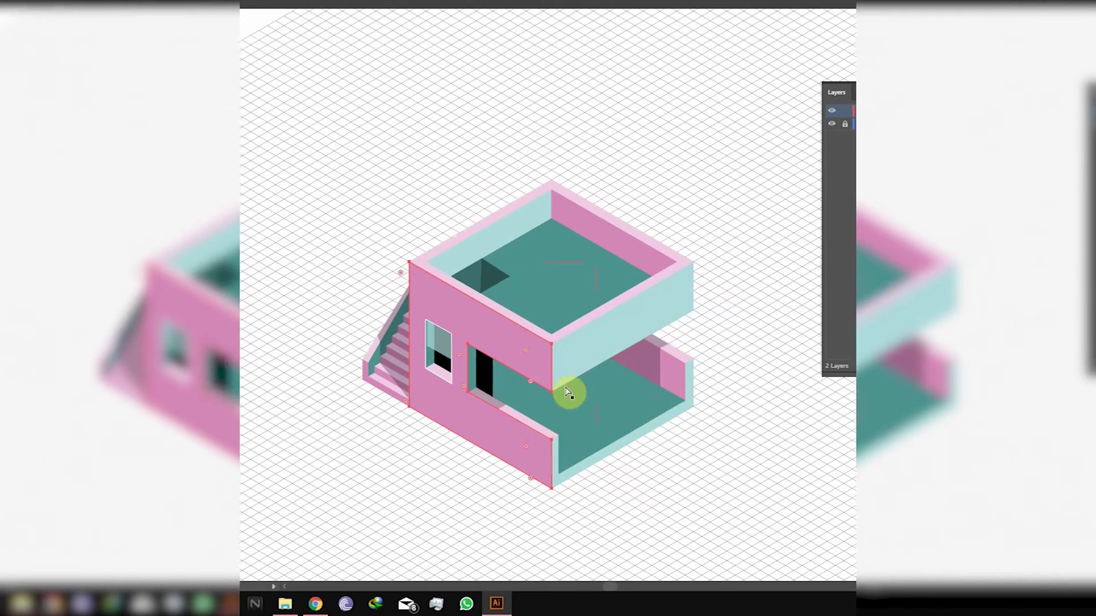
Draw a wide pink-outlined ellipse on the empty grid beside the building and duplicate it with a slight vertical offset.
scroll(536, 385, "down", 1)
scroll(554, 382, "up", 3)
scroll(551, 374, "down", 2)
scroll(714, 237, "right", 3)
key("l")
mouse_move(632, 162)
left_mouse_down()
mouse_move(660, 253)
mouse_move(741, 219)
left_mouse_up()
key("v")
mouse_move(672, 202)
left_mouse_down()
mouse_move(673, 216)
mouse_move(671, 207)
left_mouse_up()
scroll(641, 193, "up", 3)
key("shift+x")
key("shift+x")
scroll(433, 211, "up", 2)
scroll(433, 211, "down", 1)
left_click(306, 229)
left_click(651, 294)
left_click(307, 206)
key("v")
left_click(312, 239)
key("plus")
left_click(306, 233)
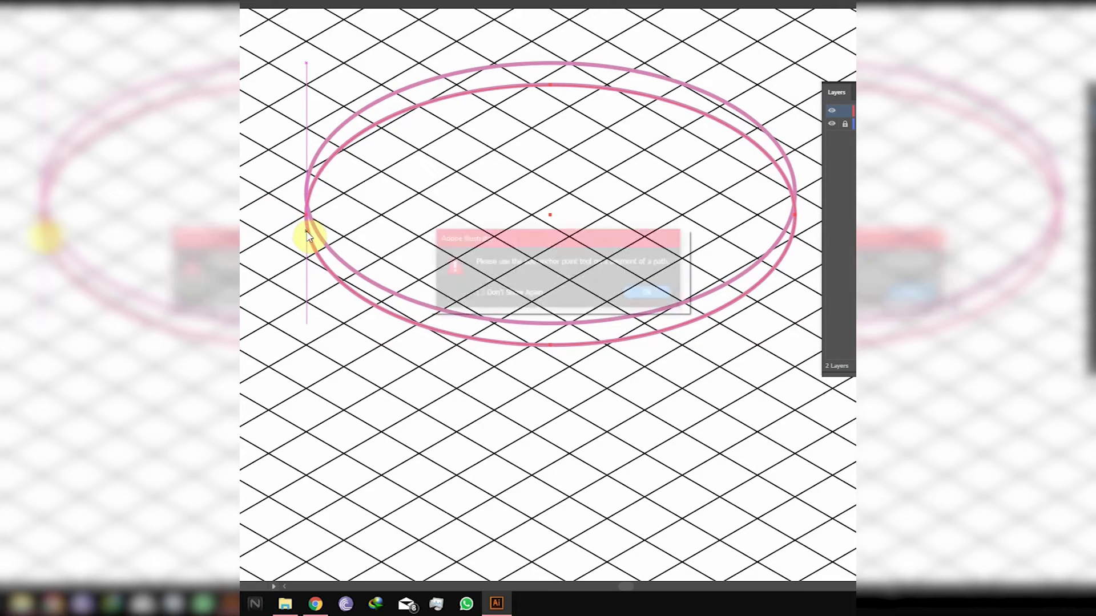
left_click(651, 294)
left_click(309, 213)
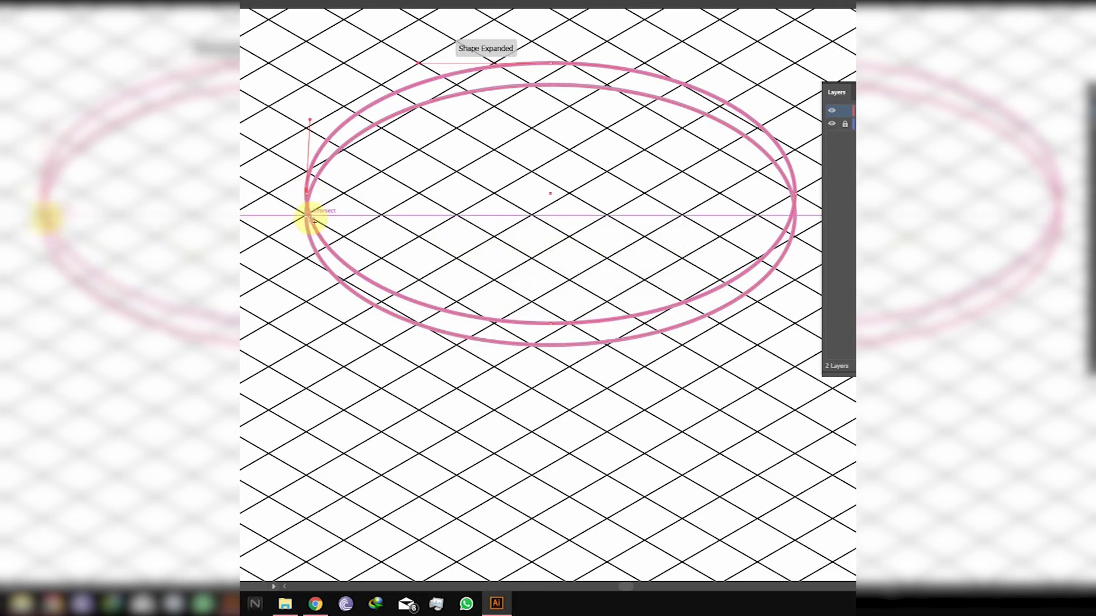
key("a")
left_click(306, 194)
mouse_move(307, 195)
left_mouse_down()
mouse_move(320, 207)
mouse_move(301, 192)
left_mouse_up()
key("Delete")
key("Delete")
key("ctrl+z")
key("ctrl+z")
key("ctrl+z")
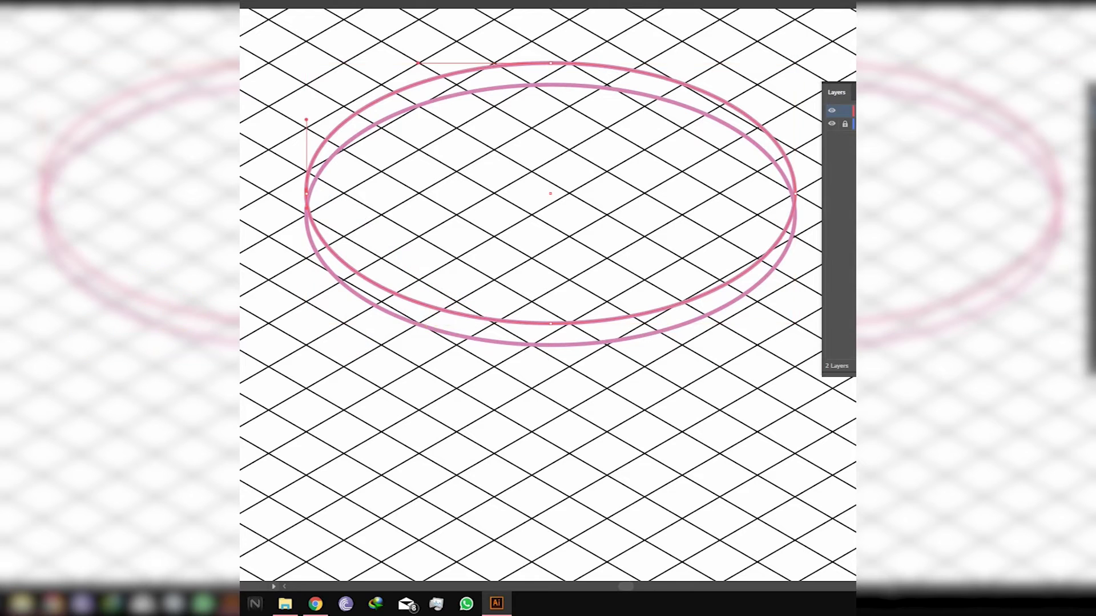
Fill the upper ellipse with white to form the tabletop surface.
key("shift+x")
double_click(242, 336)
left_click(669, 202)
double_click(242, 337)
left_click_drag(412, 210, 390, 184)
left_click(670, 201)
key("v")
Fill the lower ellipse with grey to form the tabletop's edge.
left_click(356, 282)
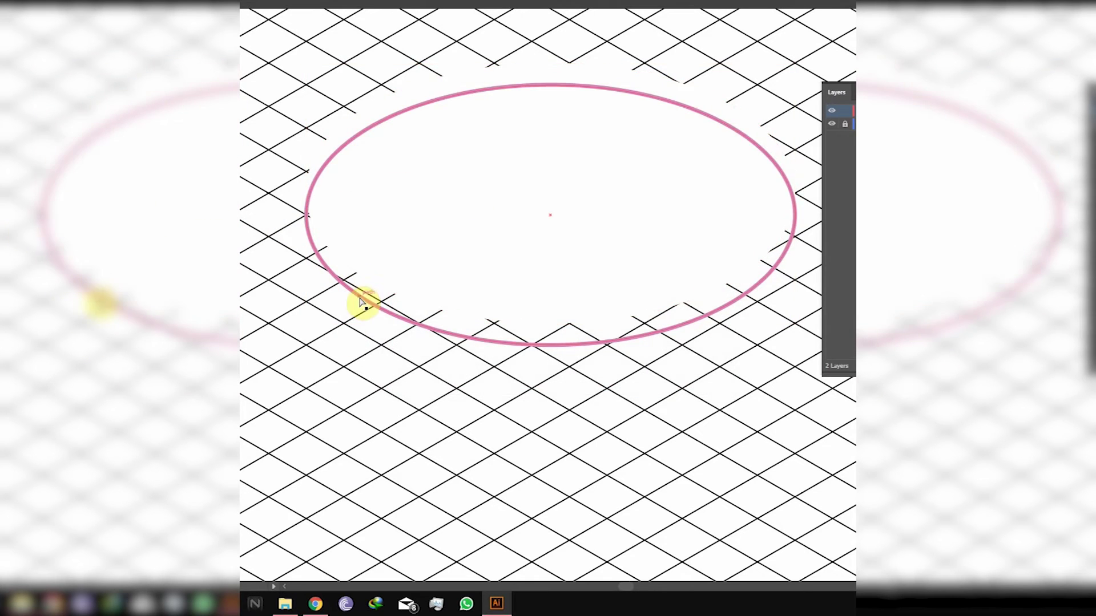
left_click(358, 298)
key("a")
left_click(379, 309)
key("shift+x")
double_click(242, 337)
left_click(398, 270)
left_click(687, 200)
Select both tabletop ellipses and move them together onto the grid beside the building's lower floor.
key("ctrl+minus")
left_click(697, 186)
left_click(533, 244)
left_click_drag(533, 244, 374, 392)
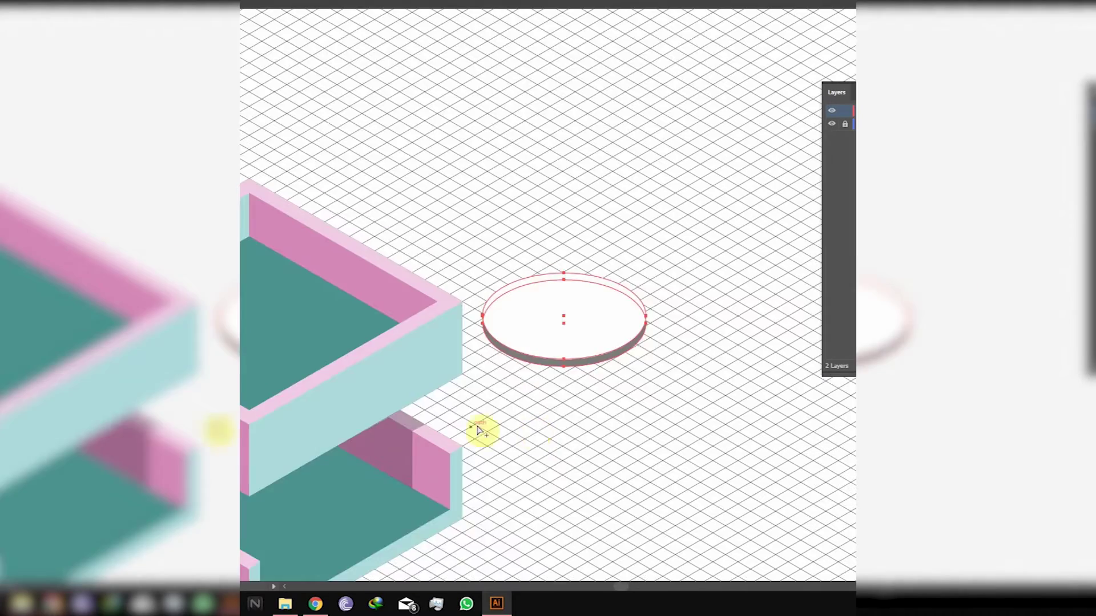
left_click_drag(478, 427, 626, 295)
left_click_drag(724, 206, 680, 416)
Scale the tabletop uniformly to 70% and try it on the lower floor for size.
key("ctrl+t")
left_click(535, 29)
right_click(681, 415)
mouse_move(765, 342)
left_click(836, 399)
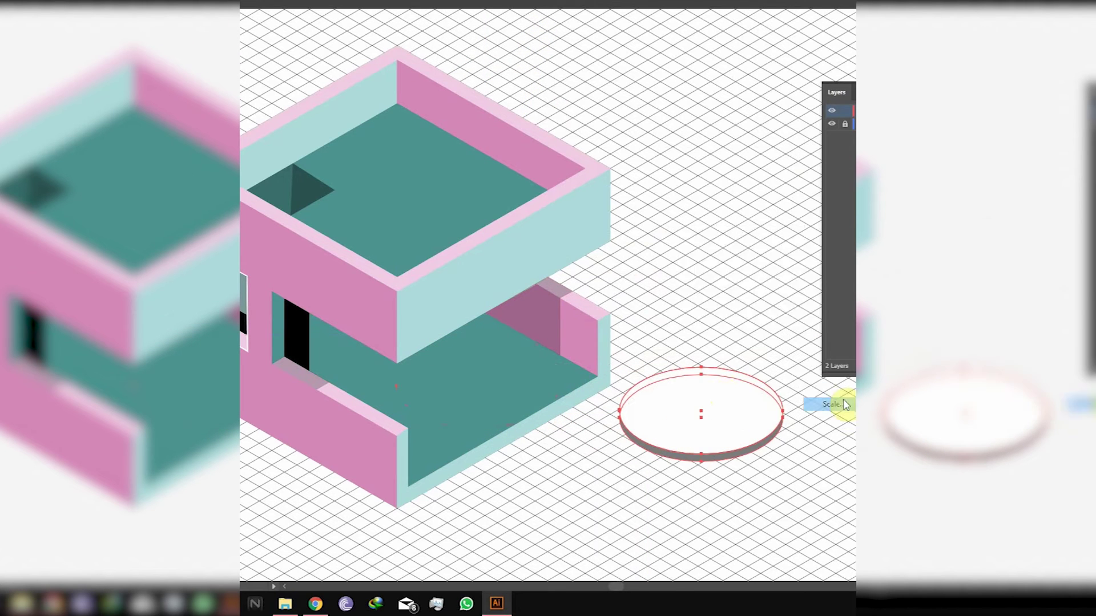
key("Tab")
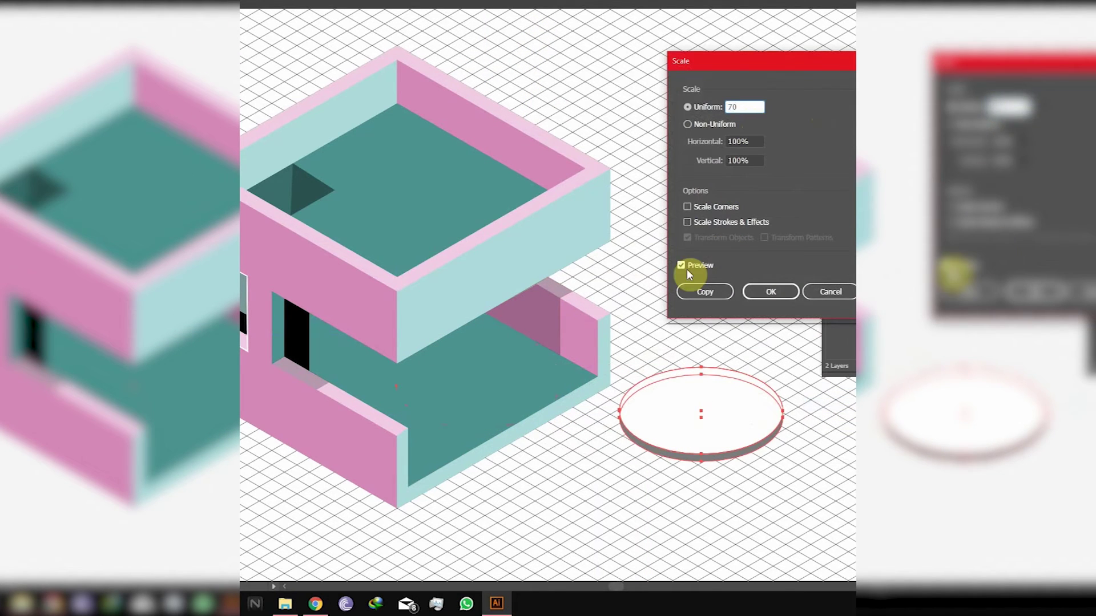
left_click(770, 292)
left_click_drag(702, 424, 528, 378)
left_click_drag(527, 378, 728, 436)
Scale the tabletop uniformly to 60% and place it on the lower floor near the shadowed pink wall.
right_click(732, 409)
left_click(889, 390)
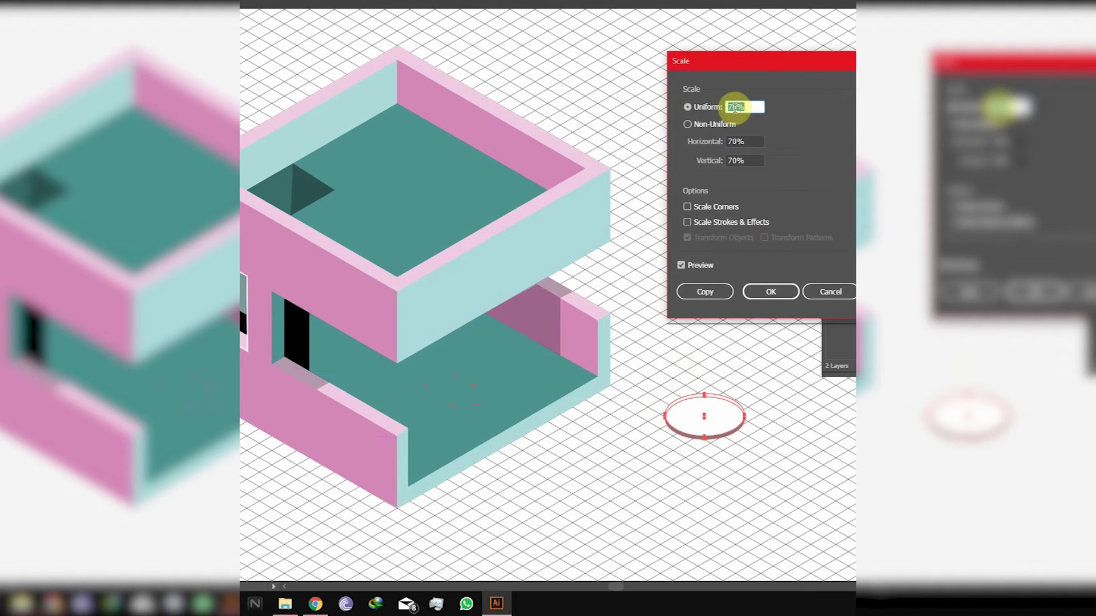
left_click(686, 266)
left_click(686, 265)
double_click(731, 107)
type("60")
left_click(690, 266)
left_click(690, 266)
left_click(768, 293)
left_click_drag(723, 418, 511, 353)
mouse_move(512, 353)
left_mouse_down()
mouse_move(549, 372)
mouse_move(518, 362)
left_mouse_up()
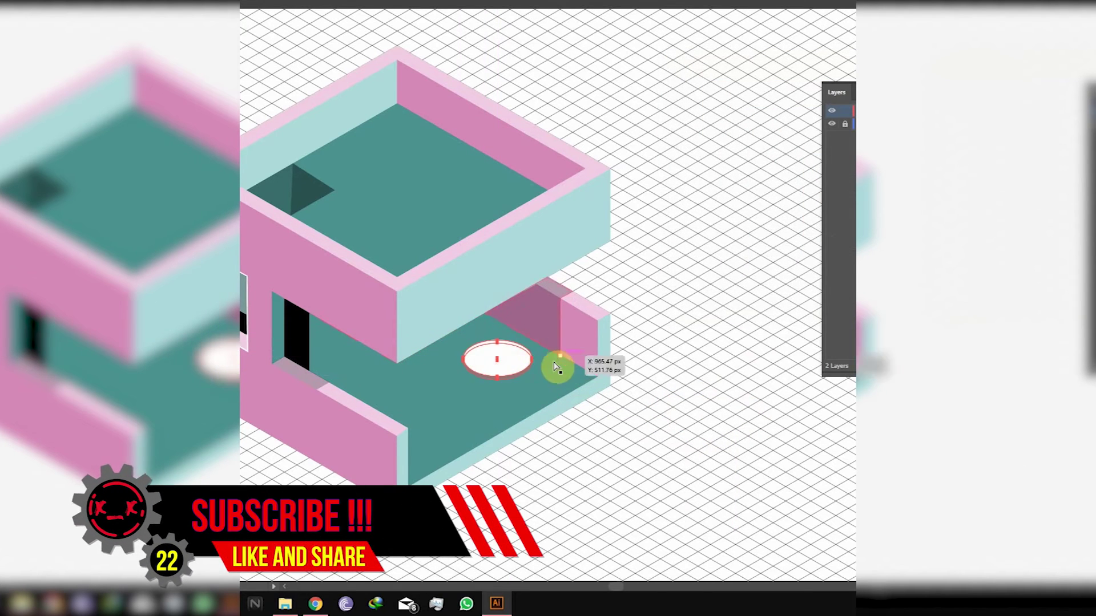
Draw a narrow grey table leg with rounded ends and arrange it beneath the tabletop.
scroll(498, 350, "up", 2)
key("v")
left_click(670, 206)
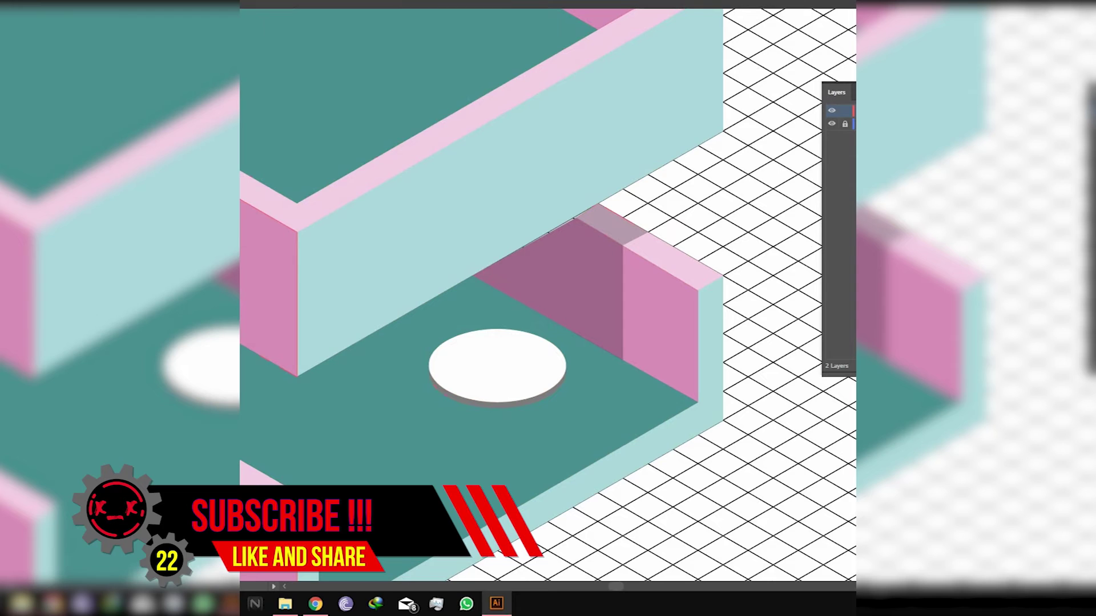
left_click_drag(498, 366, 507, 449)
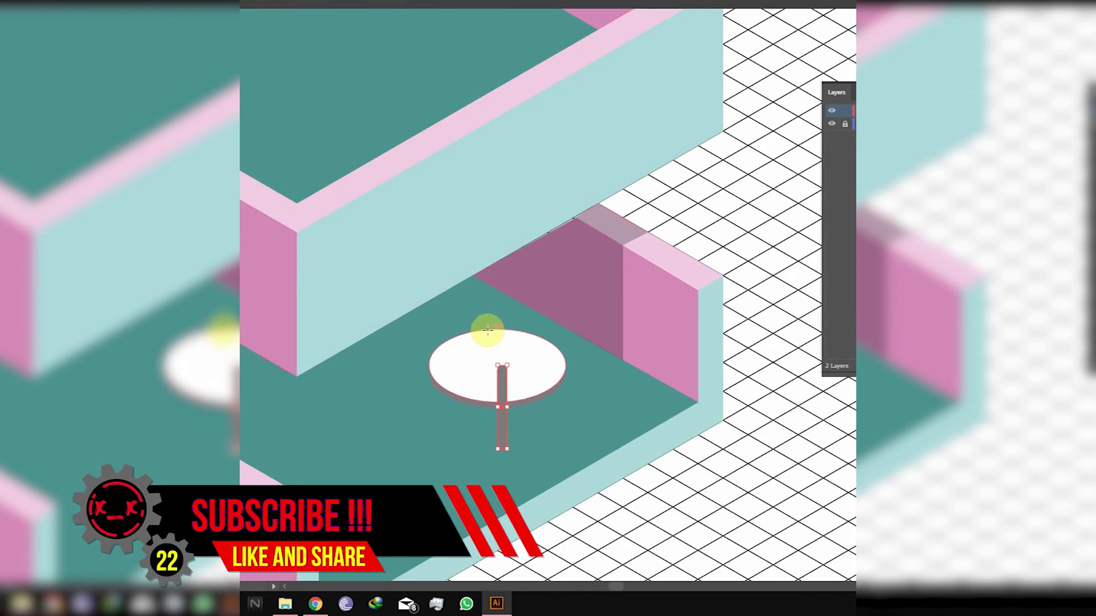
key("a")
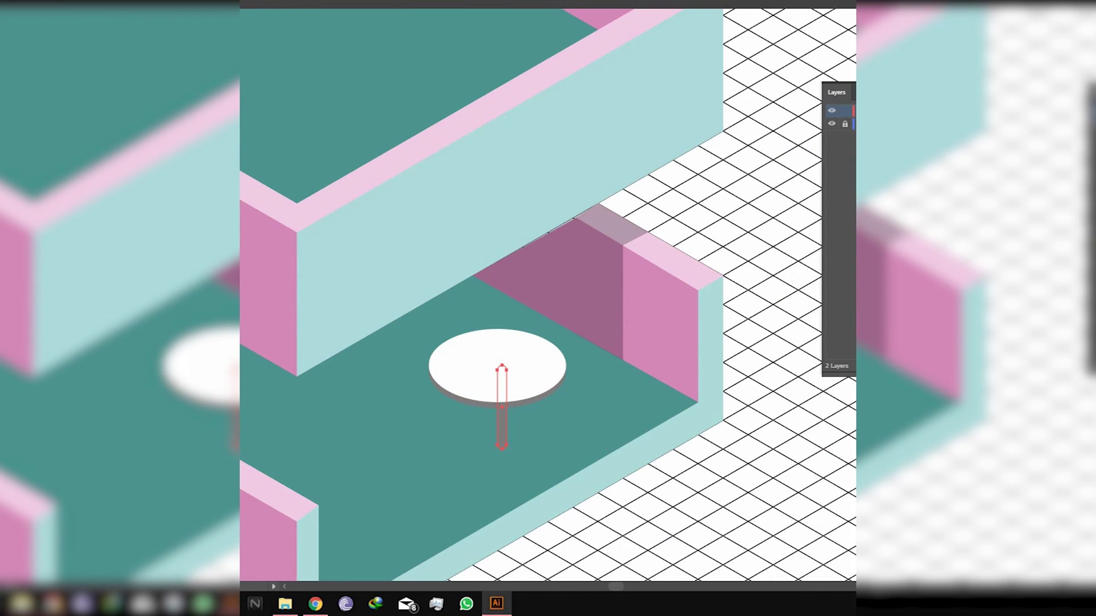
left_click(564, 374, "shift")
Shade the table leg with a horizontal grey gradient so it looks cylindrical.
left_click_drag(515, 411, 427, 399)
scroll(500, 411, "up", 3)
left_click_drag(503, 356, 401, 363)
mouse_move(459, 359)
left_mouse_down()
mouse_move(556, 350)
mouse_move(453, 348)
left_mouse_up()
left_click_drag(513, 350, 524, 355)
scroll(546, 401, "down", 3)
key("v")
left_click(630, 452)
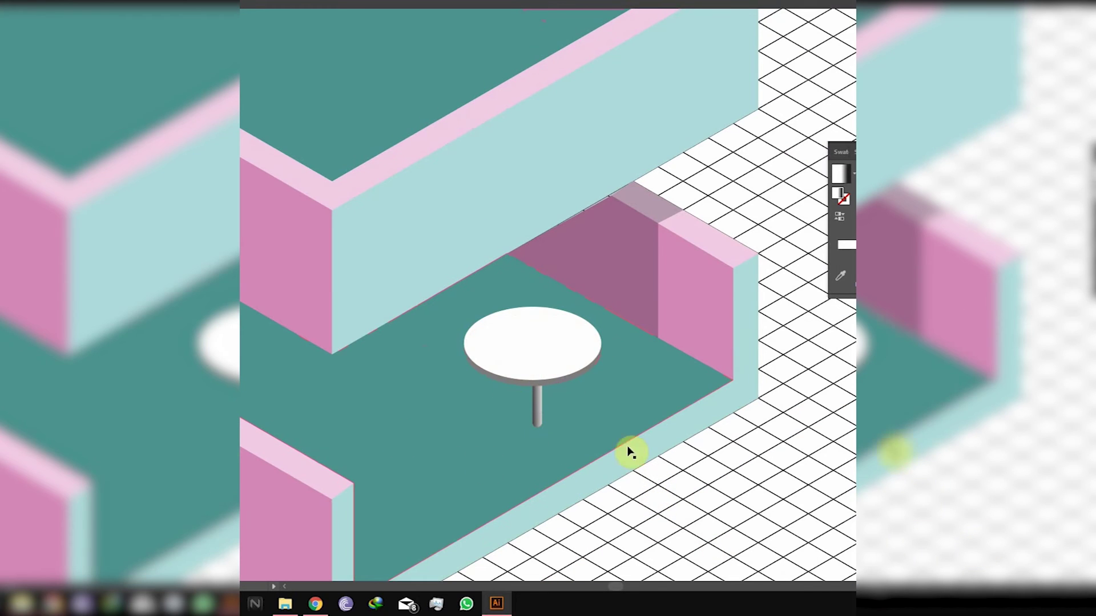
Draw a white isometric diamond beside the building and place it under the table leg as the base, behind the leg.
left_click(607, 514)
left_click(658, 487)
left_click(708, 513)
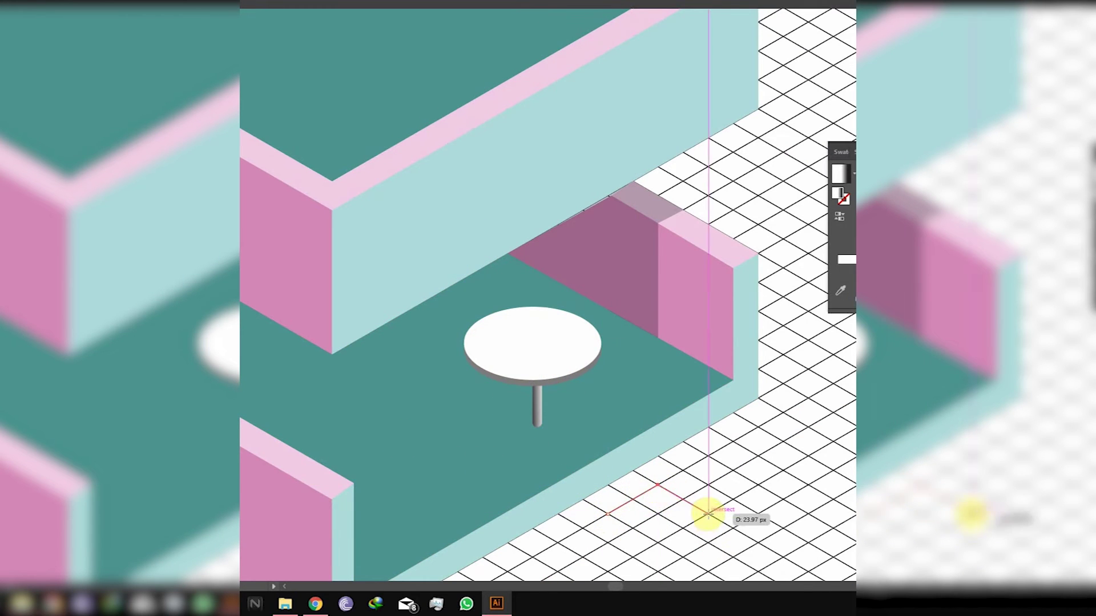
left_click(658, 541)
left_click(609, 514)
double_click(12, 343)
left_click_drag(408, 205, 391, 181)
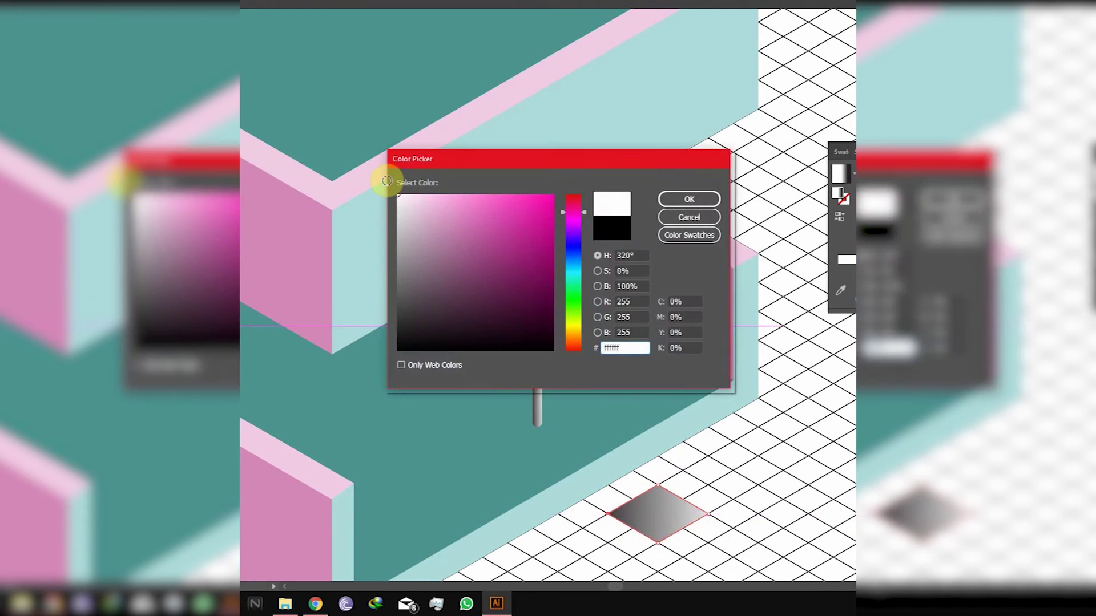
left_click(689, 199)
left_click_drag(657, 506, 532, 423)
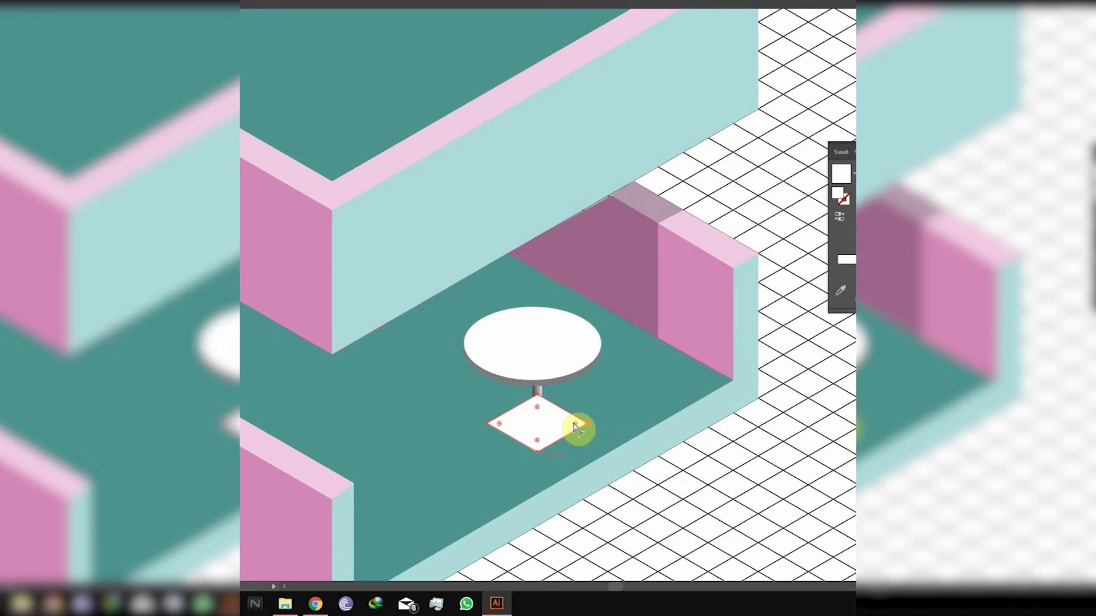
key("ctrl+z")
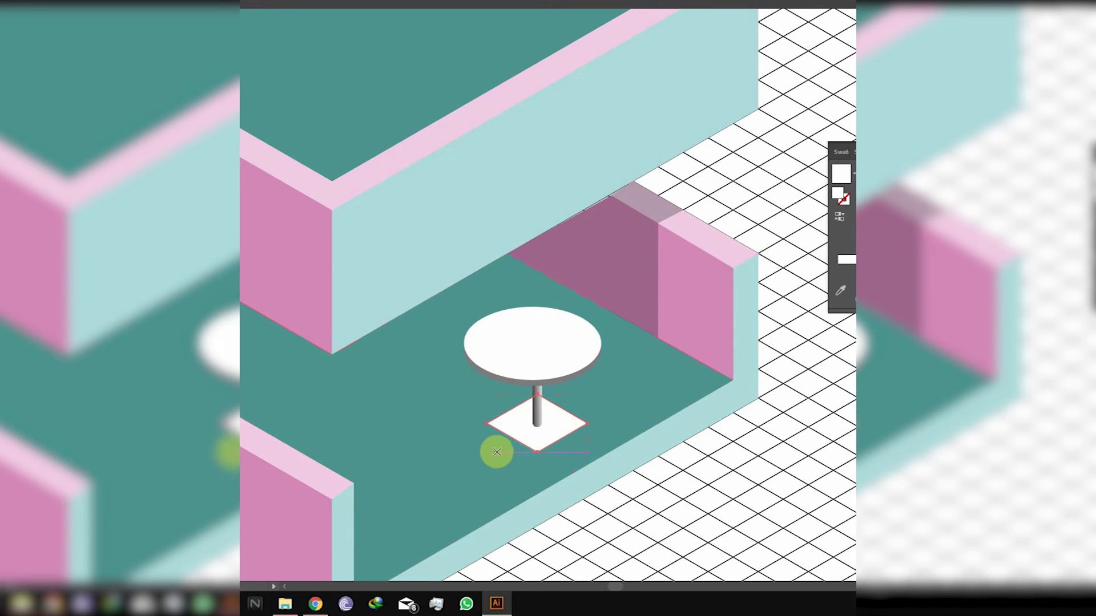
Draw the thickness of the diamond base below its top face, using the grey of the tabletop's edge.
left_click(488, 432)
left_click_drag(487, 432, 538, 461)
left_click_drag(586, 423, 596, 435)
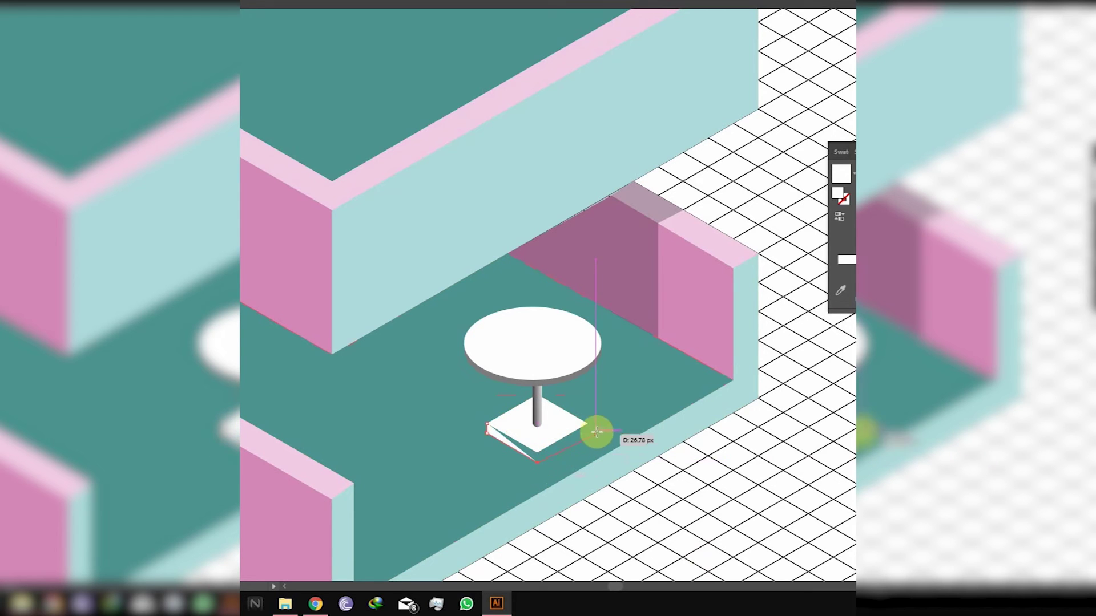
left_click(588, 435)
left_click(589, 424)
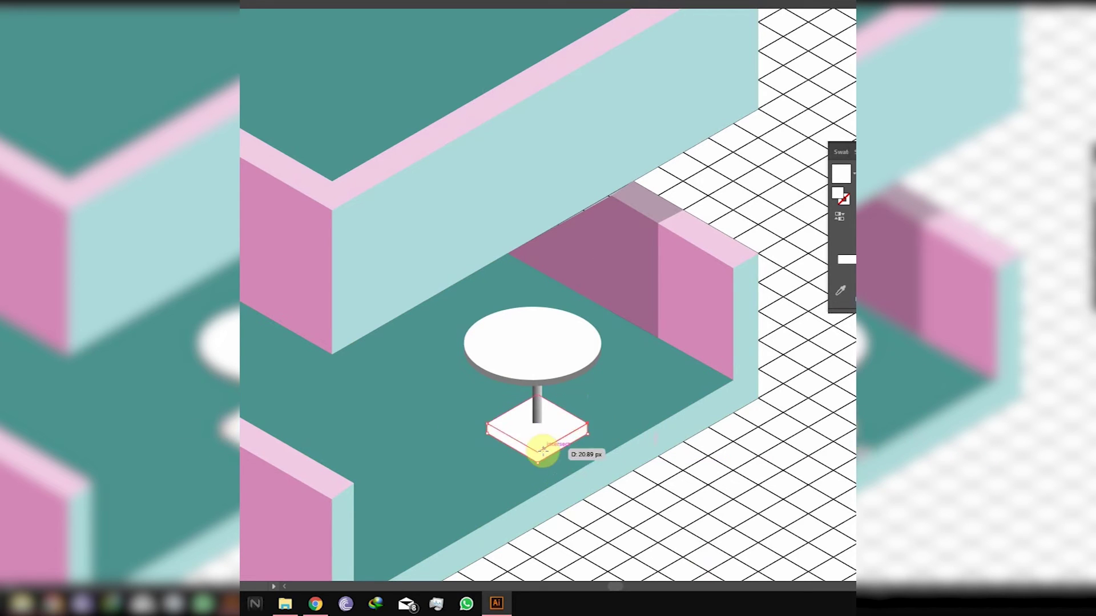
left_click(531, 385)
left_click(559, 421)
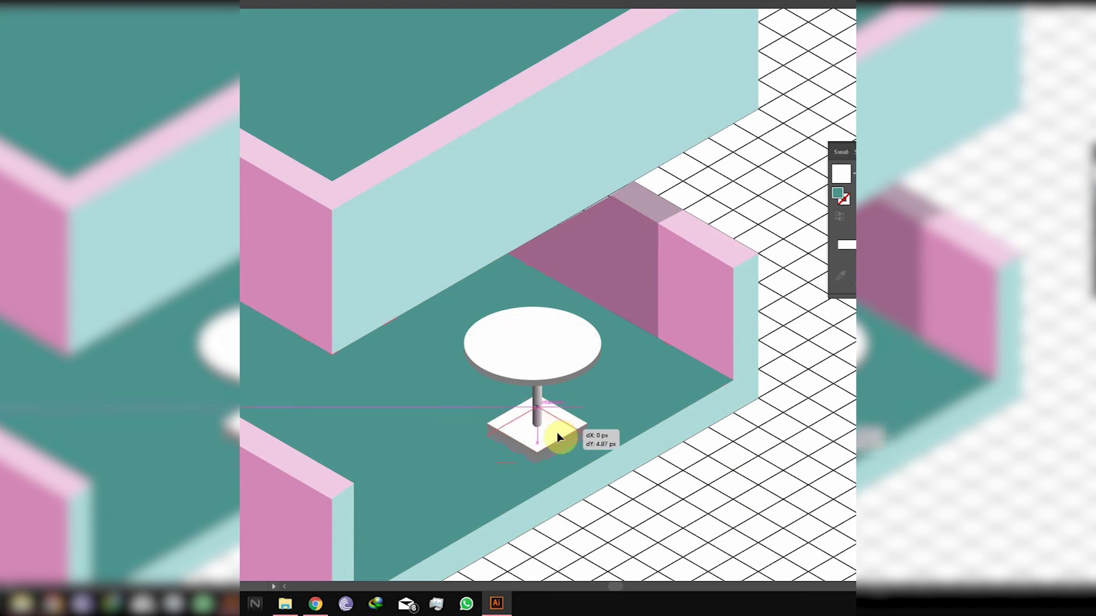
left_click(546, 455)
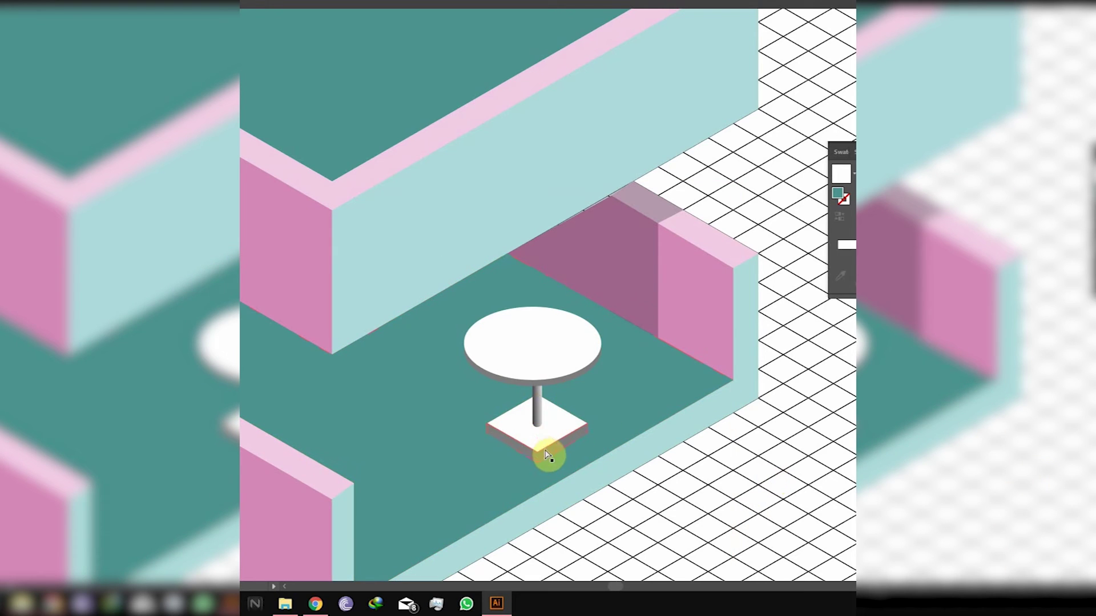
left_click(657, 338)
left_click_drag(659, 338, 488, 217)
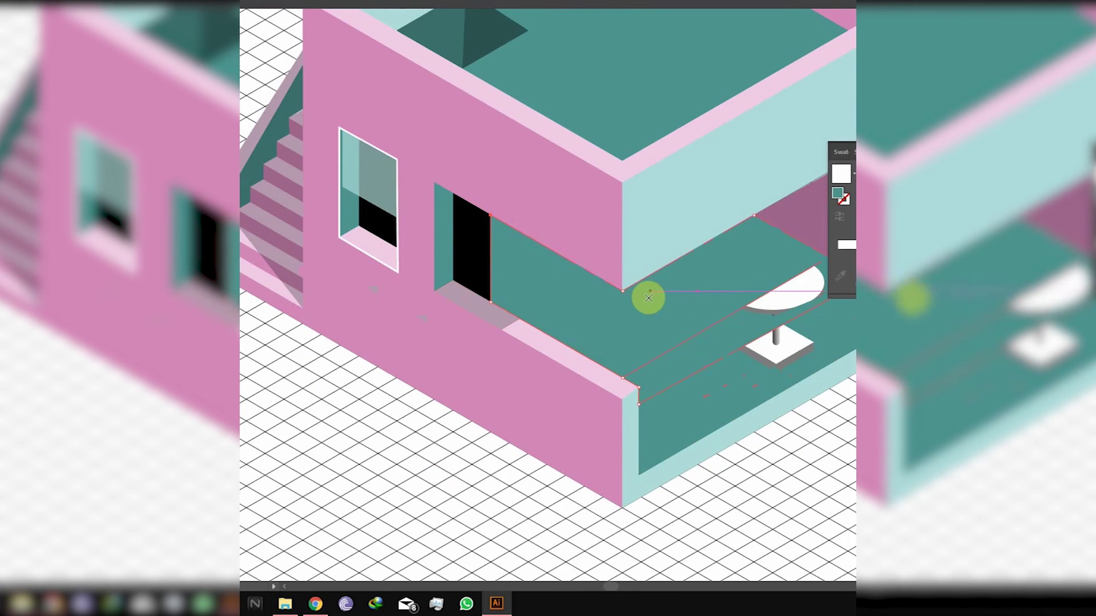
scroll(599, 274, "right", 3)
Select the table's parts and move the whole table slightly farther inside the lower floor.
left_click_drag(685, 172, 727, 428)
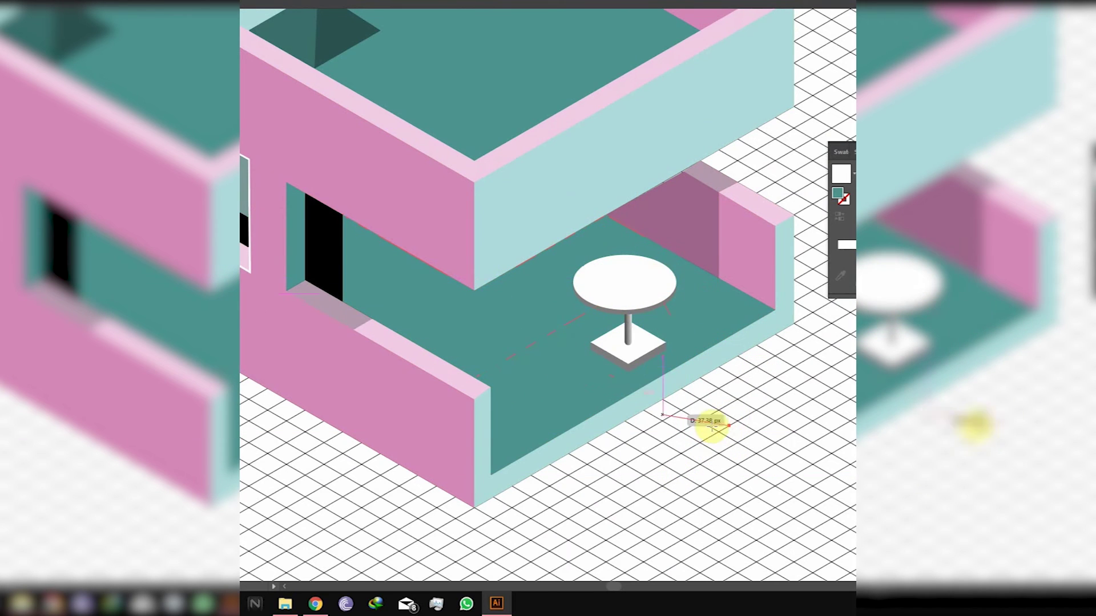
left_click_drag(644, 308, 801, 438)
left_click_drag(627, 339, 771, 481)
left_click_drag(629, 367, 607, 282)
left_click(610, 486)
Draw a black panel across the lower floor's open side, level with the low walls, and set its opacity to 25%.
key("p")
left_click(490, 388)
left_click(775, 227)
left_click(775, 310)
left_click(491, 475)
left_click(490, 387)
left_click(403, 346)
left_click(685, 200)
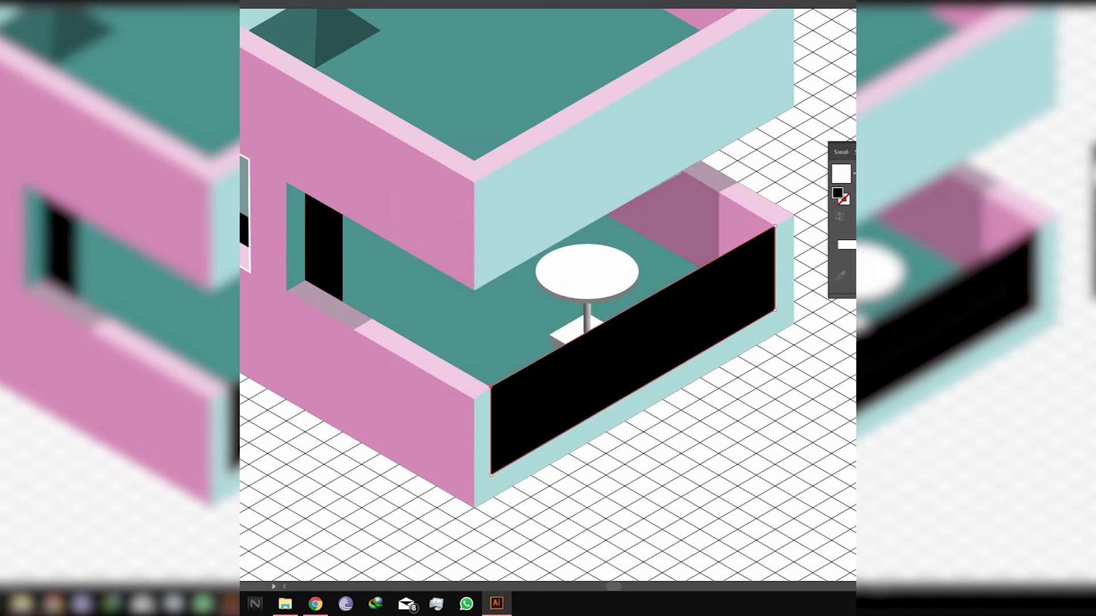
type("25")
key("Return")
Draw a thin handrail along the upper edge of the transparent railing panel and fill it with blue.
left_click_drag(491, 388, 766, 221)
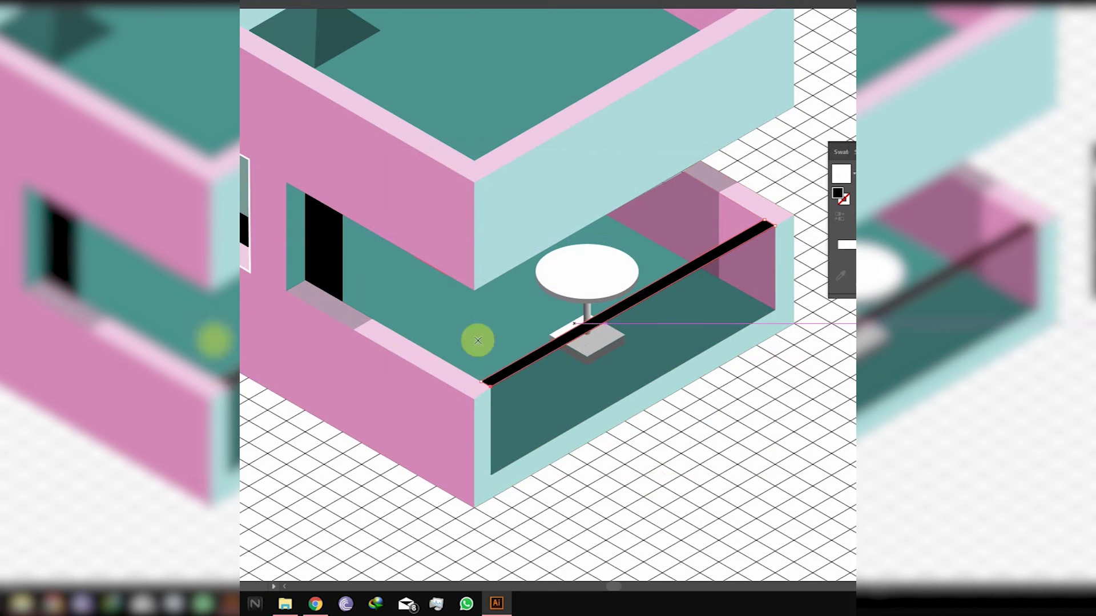
left_click(512, 199)
double_click(837, 193)
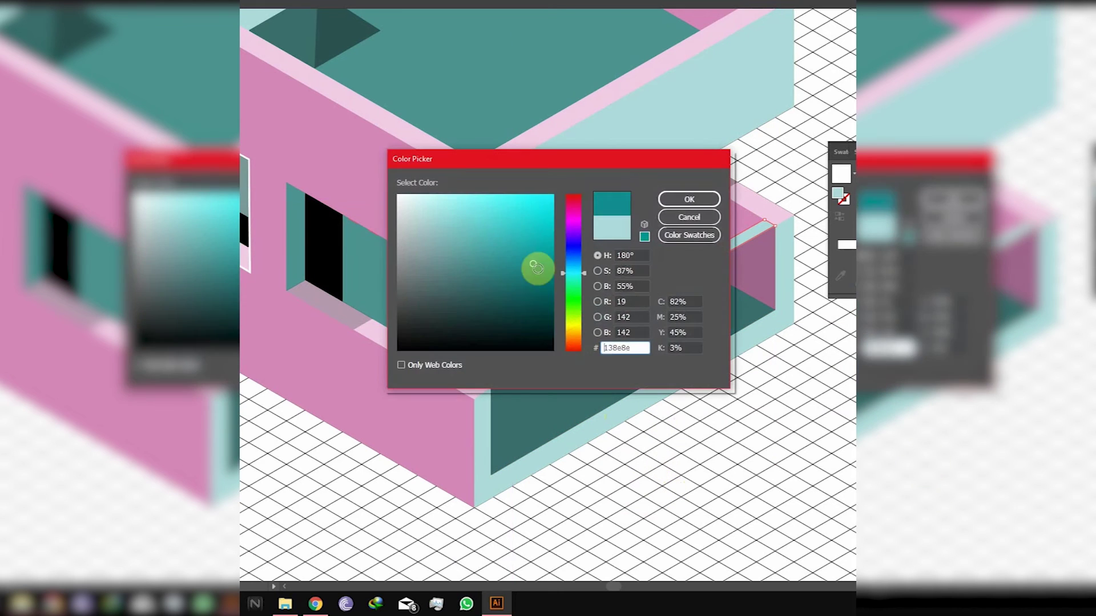
left_click_drag(523, 247, 523, 271)
left_click(573, 254)
left_click(509, 232)
left_click(703, 206)
key("v")
left_click(667, 425)
Move the whole table a little closer to the lower floor's back pink wall.
scroll(668, 420, "down", 2)
scroll(654, 326, "right", 1)
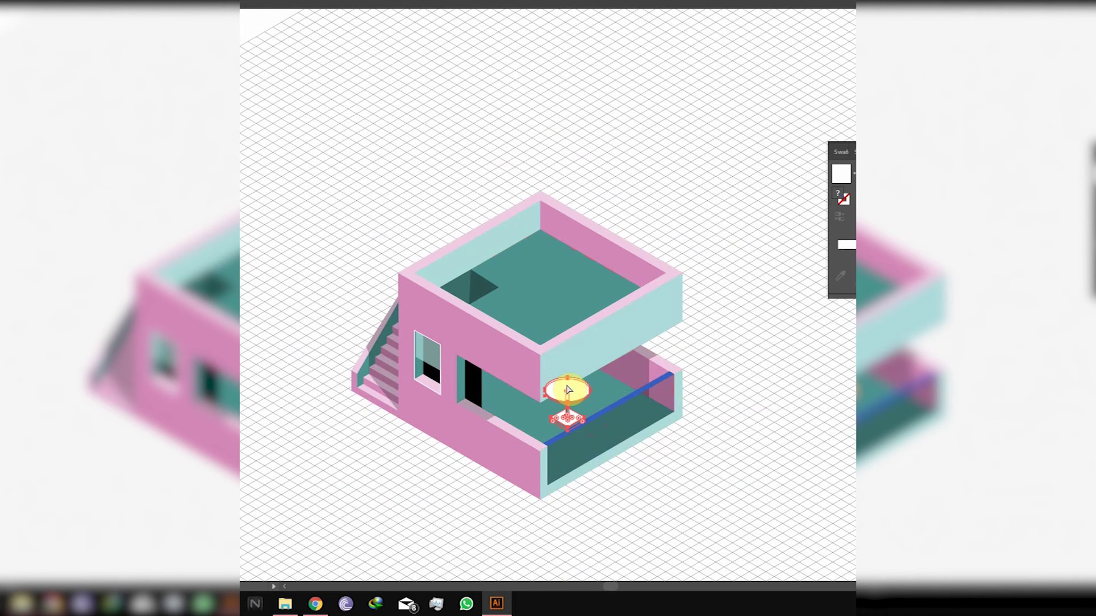
left_click_drag(571, 390, 600, 393)
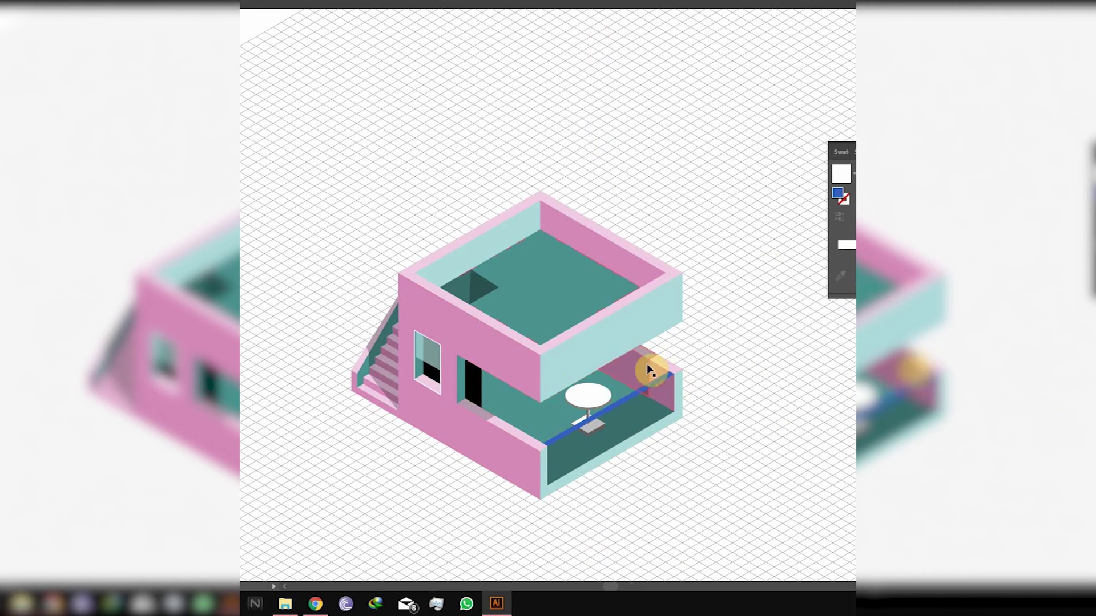
Draw the bent top face of a lounge chair on the grid beside the building, filled with the light pink of the wall tops.
scroll(639, 378, "right", 3)
scroll(655, 210, "up", 5)
left_click(515, 208)
left_click(666, 122)
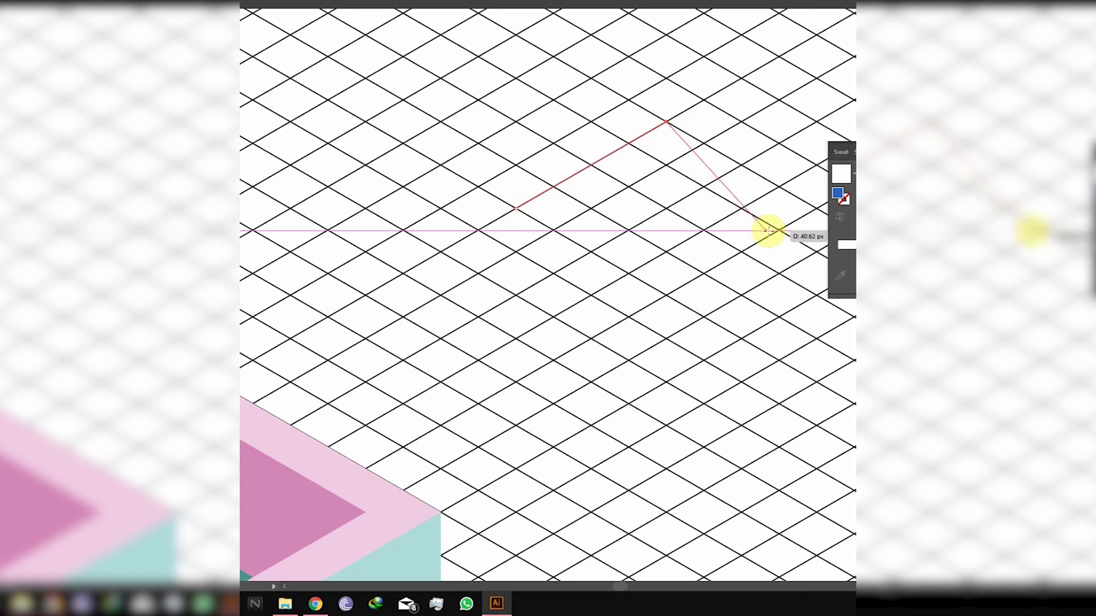
left_click(818, 293)
scroll(818, 294, "down", 3)
scroll(783, 308, "right", 5)
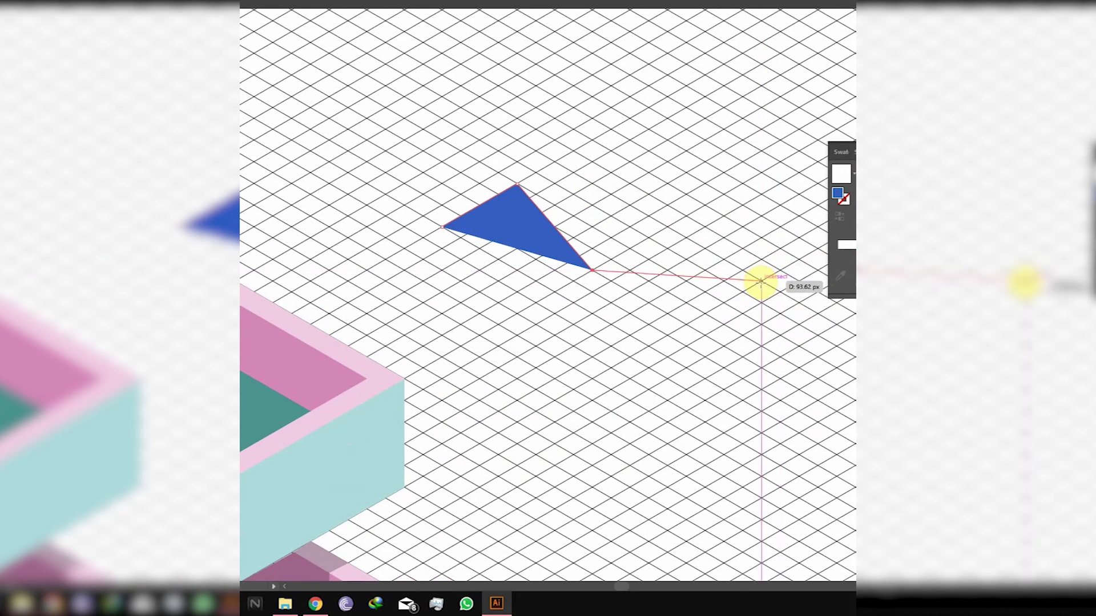
left_click(742, 292)
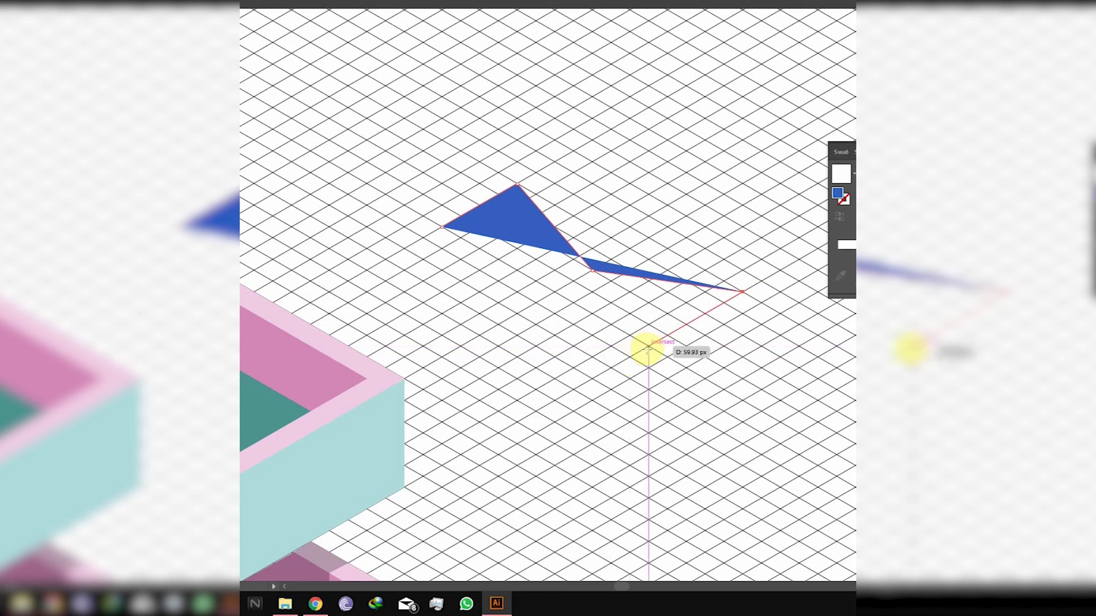
left_click(743, 357)
left_click(442, 226)
left_click(574, 324)
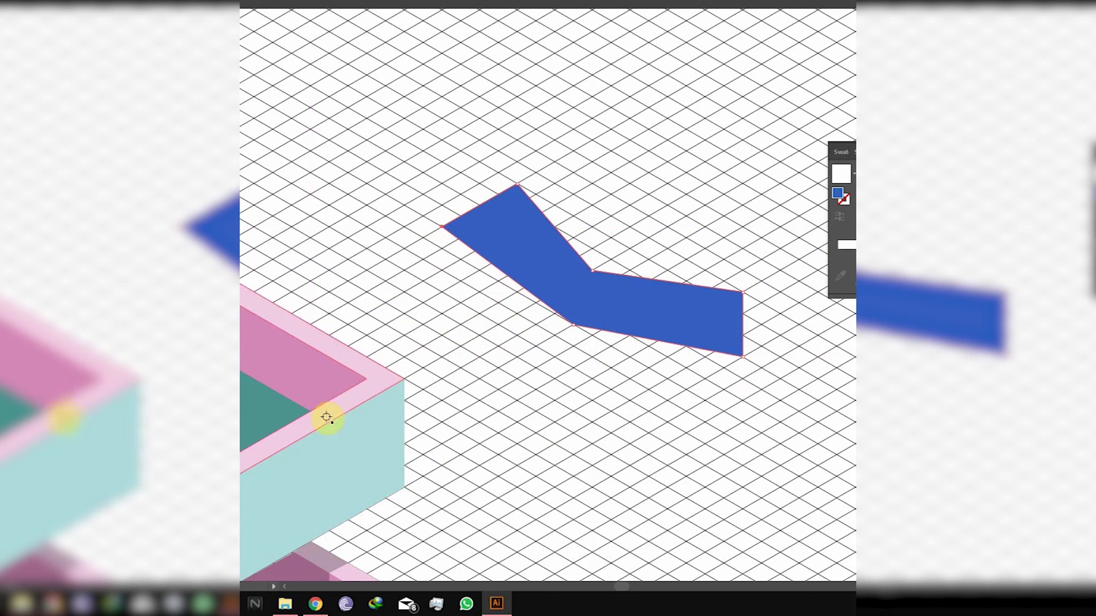
left_click(351, 394)
left_click(477, 332, "ctrl")
Draw the side thickness along the lounge chair's lower edge and fill it with the darker pink of the roof's inner wall.
left_click(443, 226)
left_click(443, 248)
left_click(574, 346)
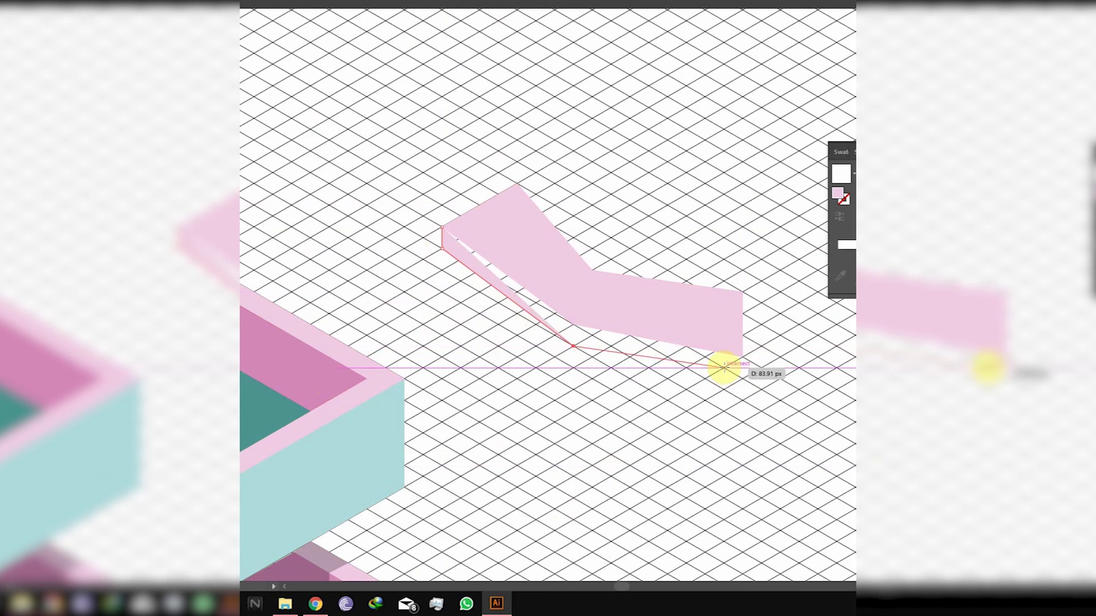
left_click(724, 368)
left_click(742, 357)
left_click(576, 335)
key("ctrl+z")
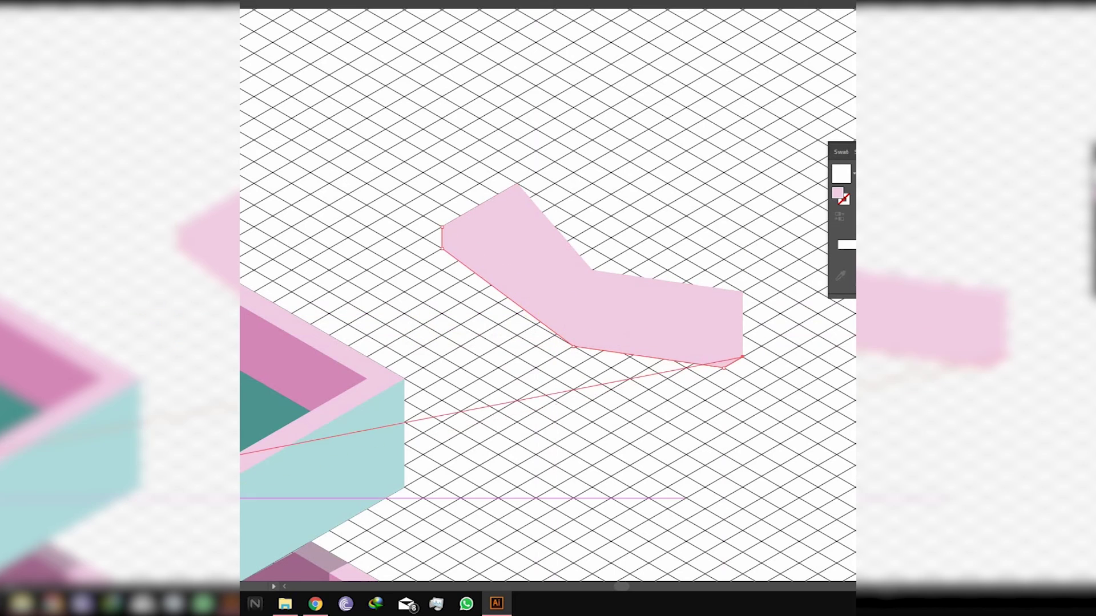
key("shift+x")
left_click(574, 325)
left_click(442, 227)
key("i")
left_click(274, 356)
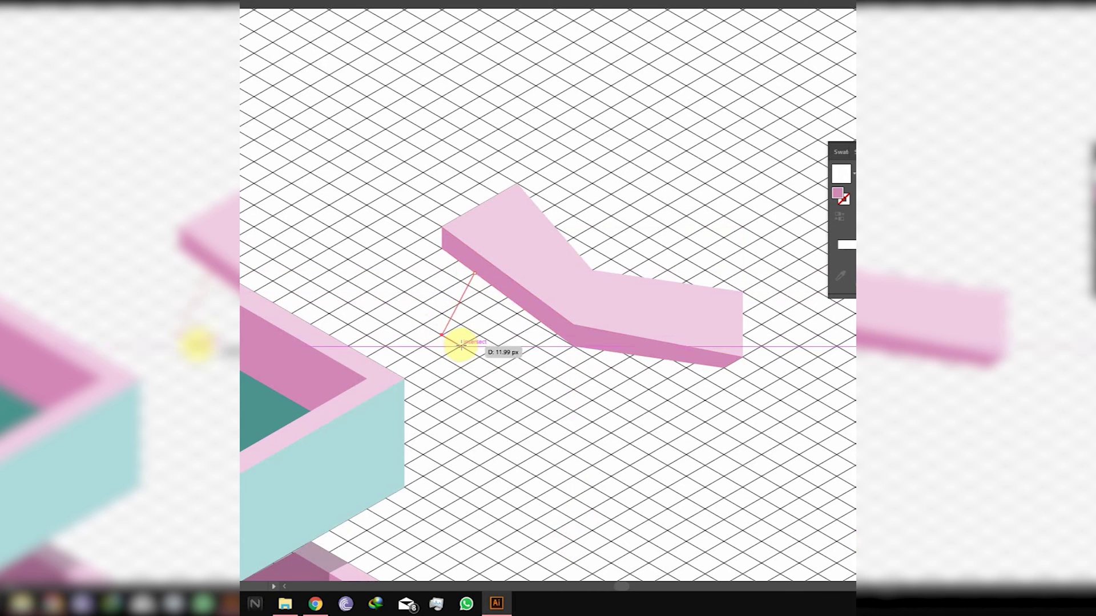
Draw a slanted black leg supporting the lounge chair's raised backrest.
left_click(475, 274)
left_click(401, 349)
left_click(690, 200)
Select all the lounge chair's parts and move them onto the recessed roof floor.
key("v")
left_click_drag(448, 383, 753, 221)
left_click_drag(742, 363, 632, 294)
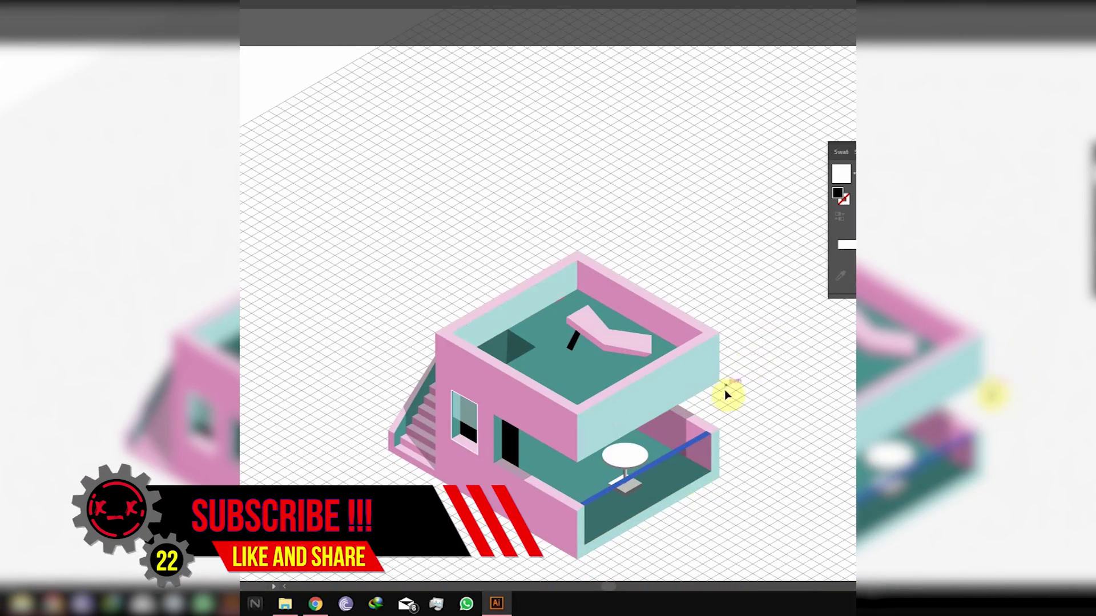
scroll(710, 313, "up", 1)
scroll(560, 335, "down", 2)
scroll(556, 334, "left", 1)
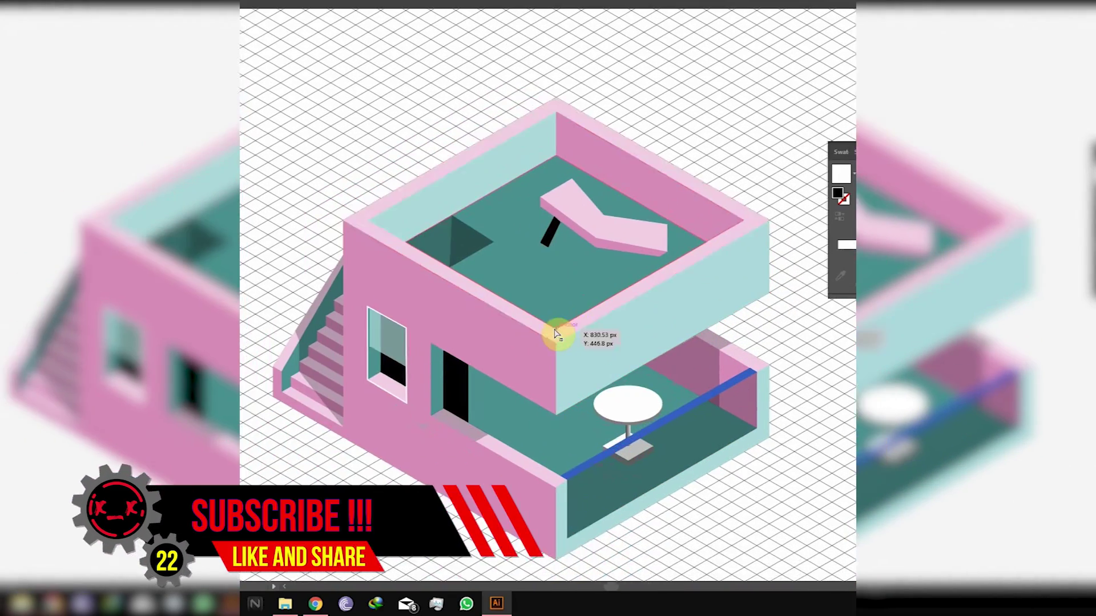